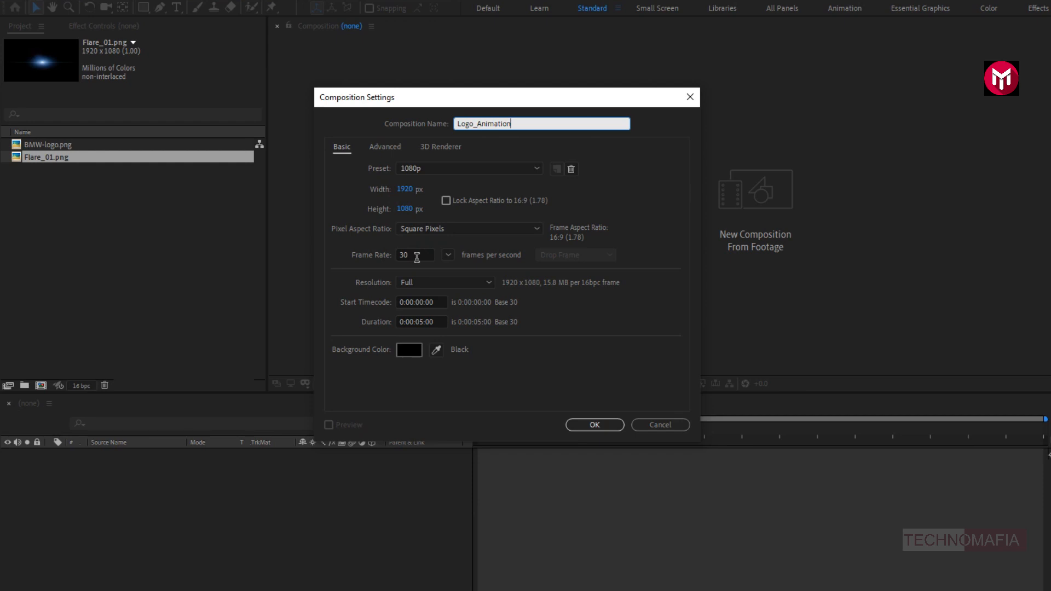
- Set the Logo_Animation composition's duration to 7 seconds and create it
left_click(420, 323)
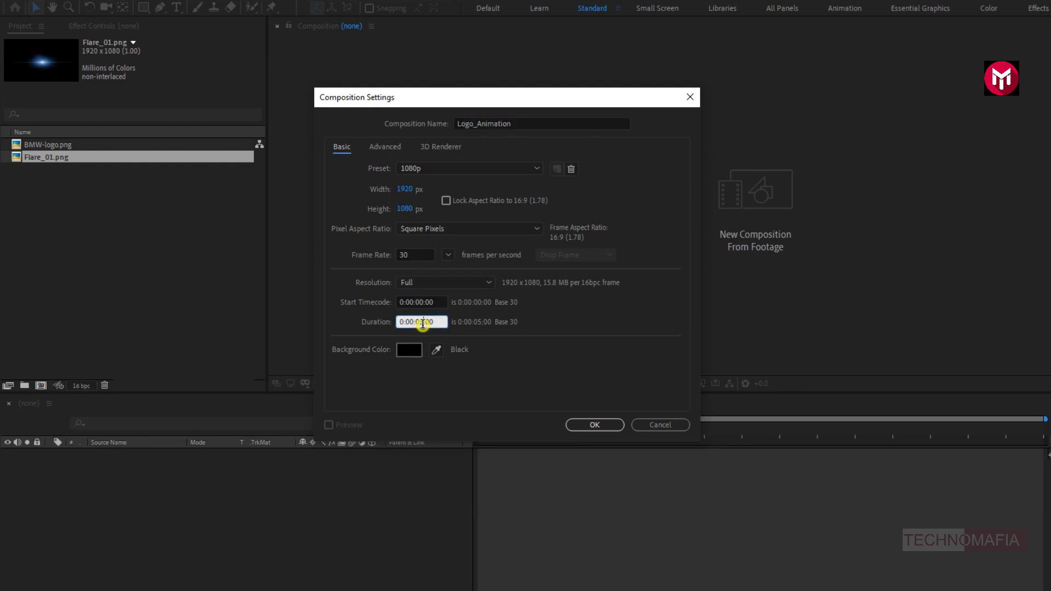
type("7")
left_click(580, 421)
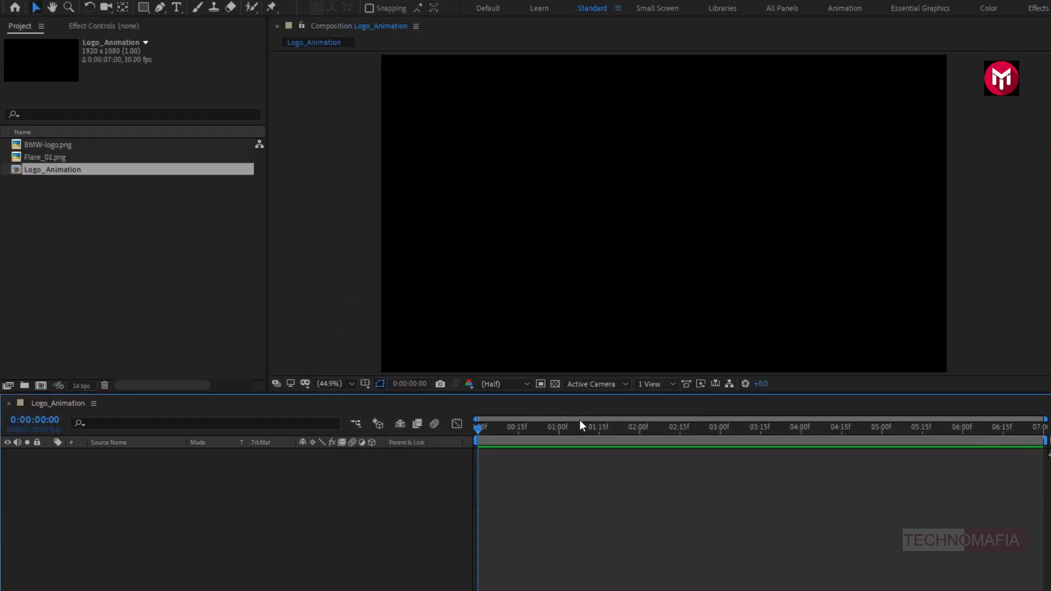
- Create a black composition-sized solid layer named BG in the Logo_Animation timeline
right_click(152, 479)
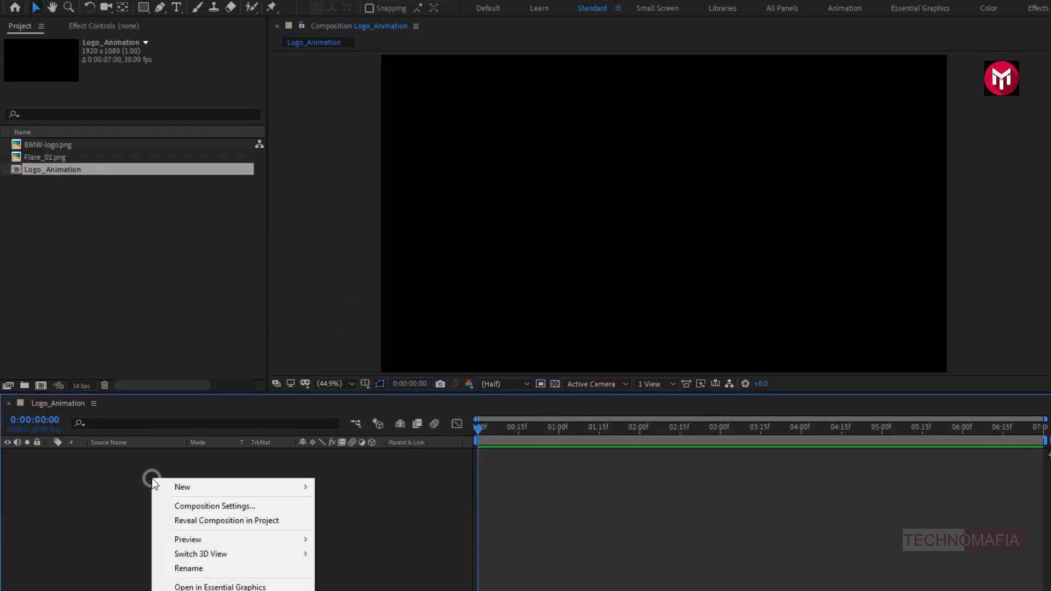
mouse_move(306, 487)
left_click(354, 523)
type("BG")
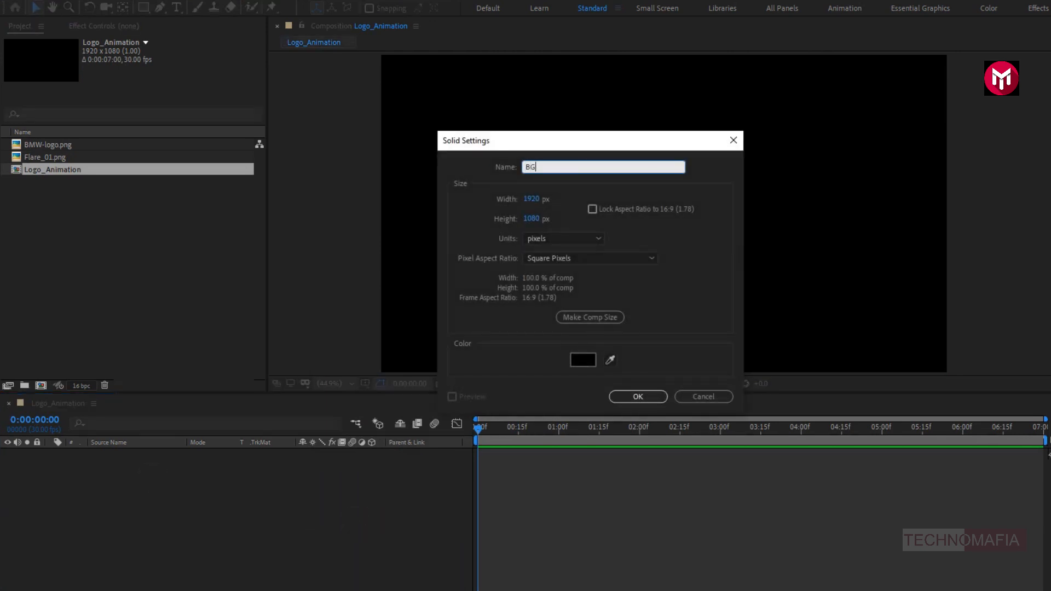
left_click(629, 396)
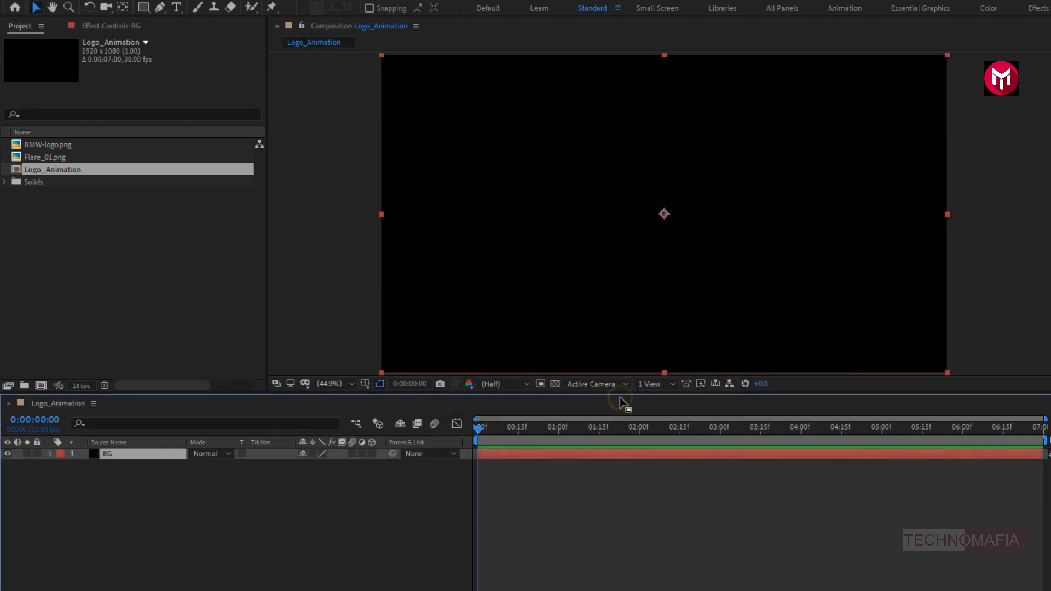
- Apply the Gradient Ramp effect to the BG layer and set its start color to near-white F8F8F8
left_click(954, 138)
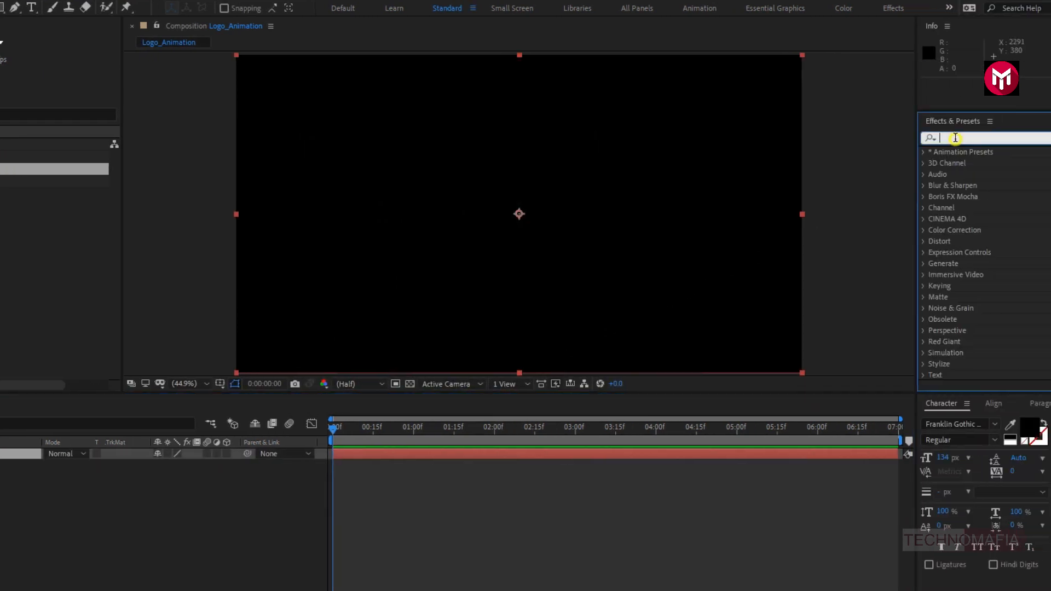
type("ramp")
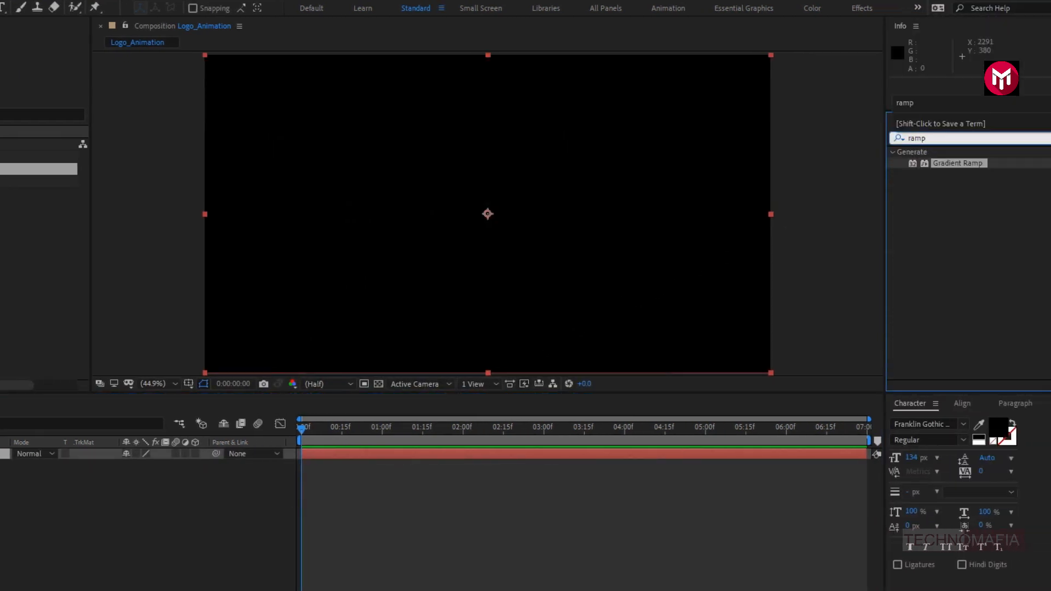
double_click(946, 162)
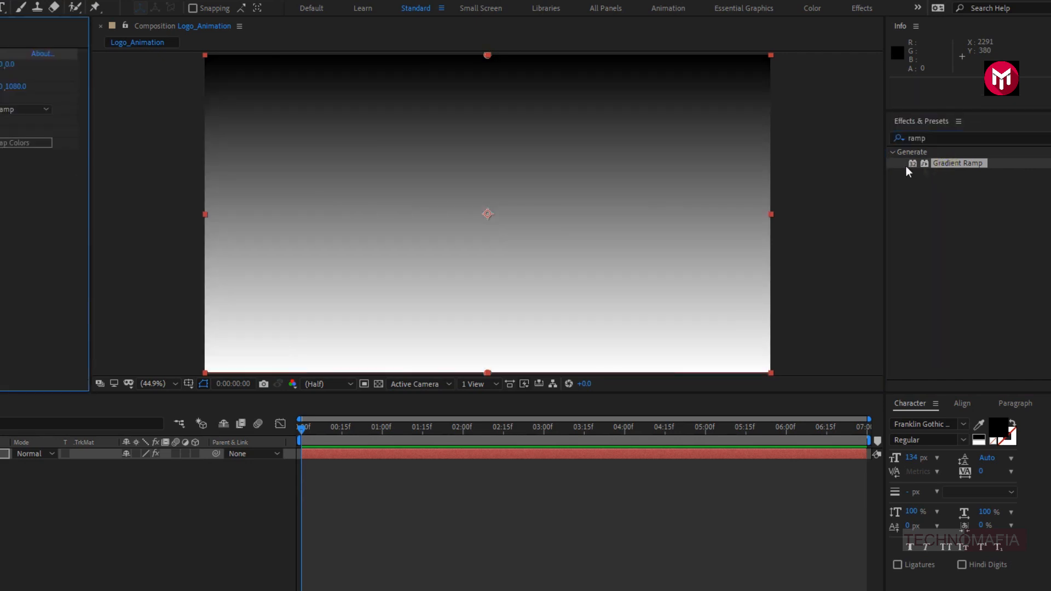
left_click(151, 76)
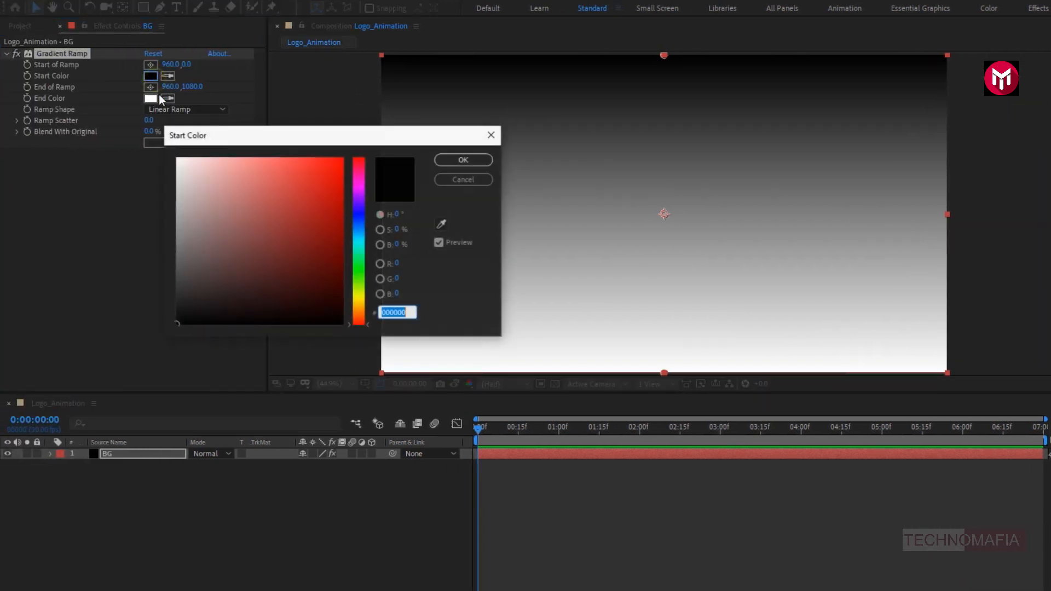
left_click_drag(182, 176, 159, 162)
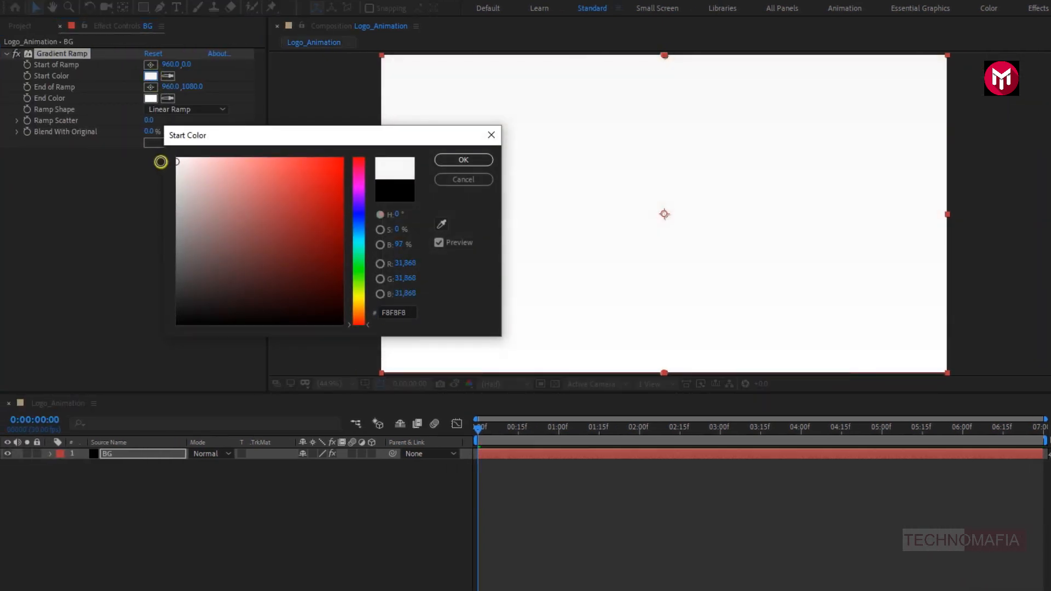
left_click(458, 160)
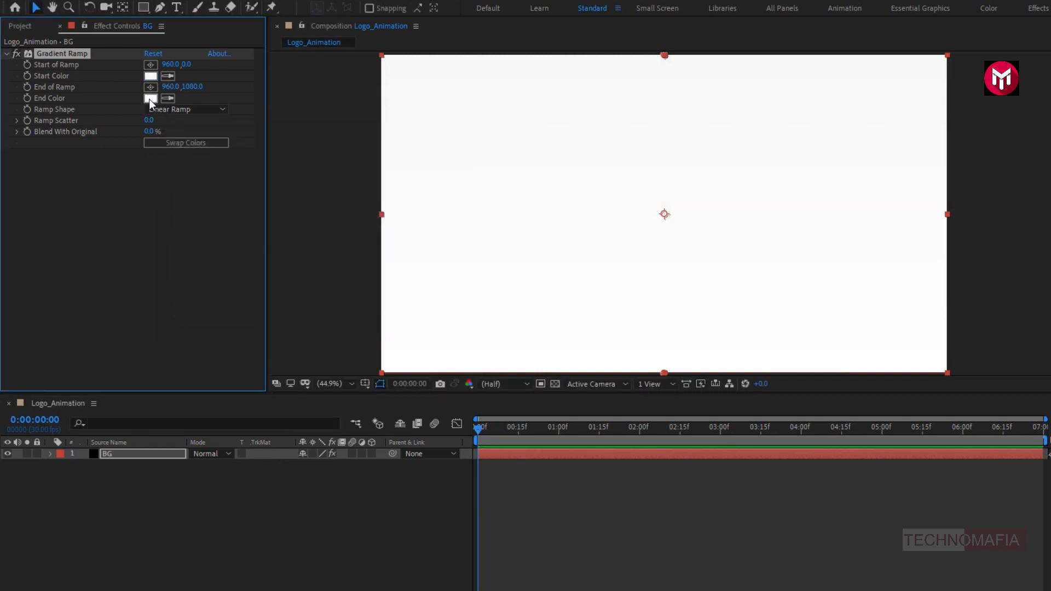
- Set the Gradient Ramp's end color to light gray D7D7D7 and its ramp scatter to 300
left_click(150, 98)
mouse_move(177, 204)
left_mouse_down()
mouse_move(182, 212)
mouse_move(173, 183)
left_mouse_up()
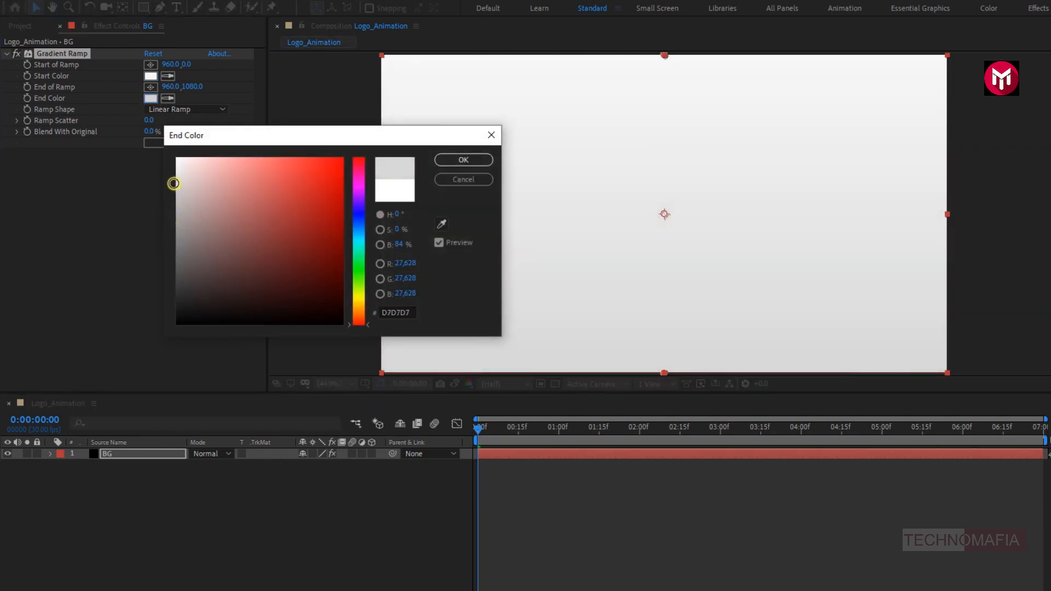
left_click(448, 159)
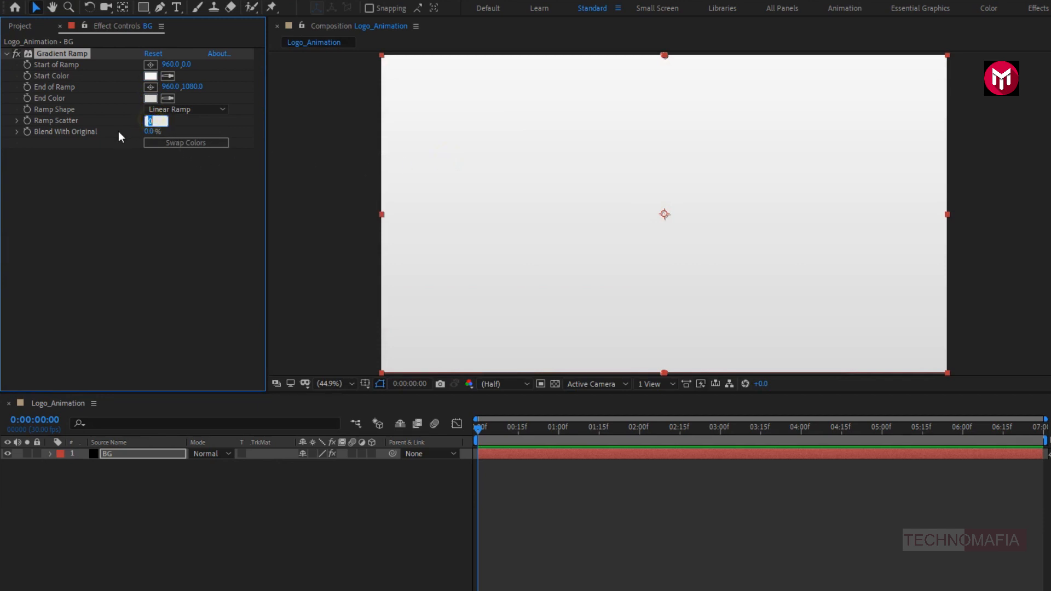
type("300")
key("Return")
- Add BMW-logo.png to the timeline above the BG layer and scale it to 90%
left_click(13, 30)
left_click(44, 143)
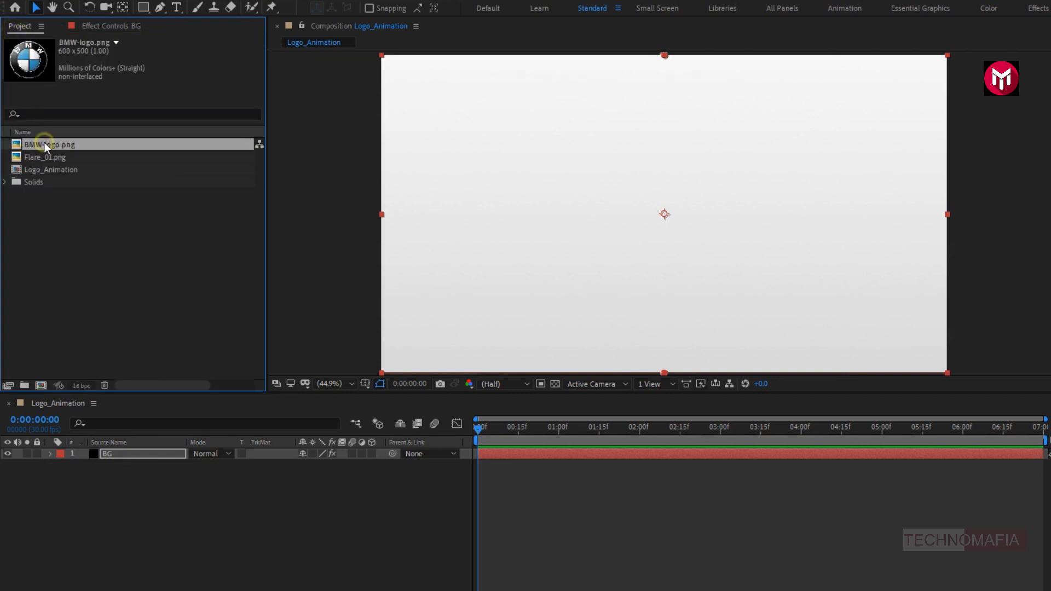
left_click_drag(44, 142, 129, 452)
key("s")
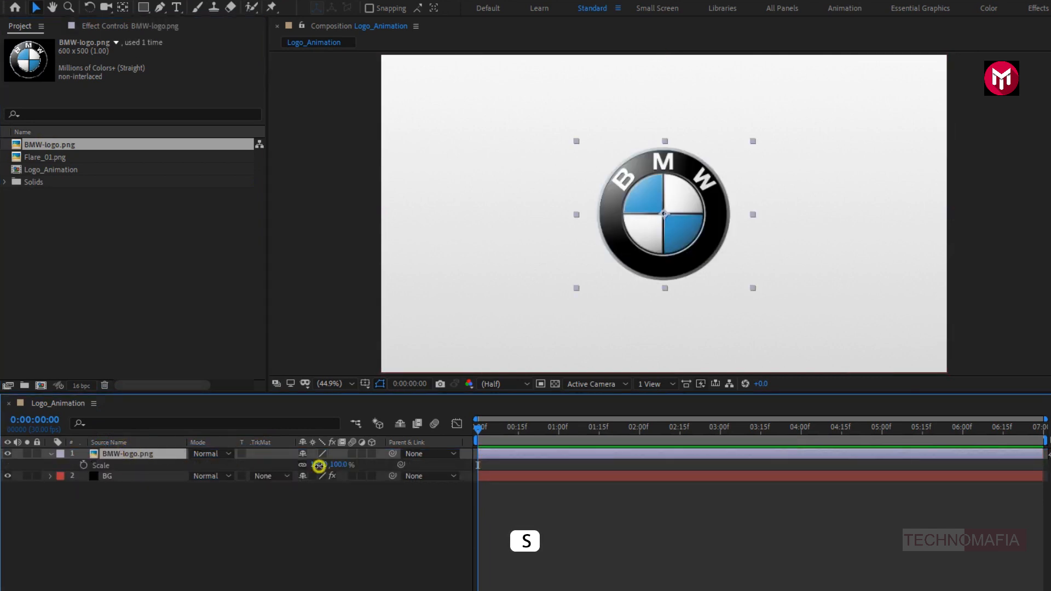
left_click(317, 466)
left_click_drag(316, 466, 314, 468)
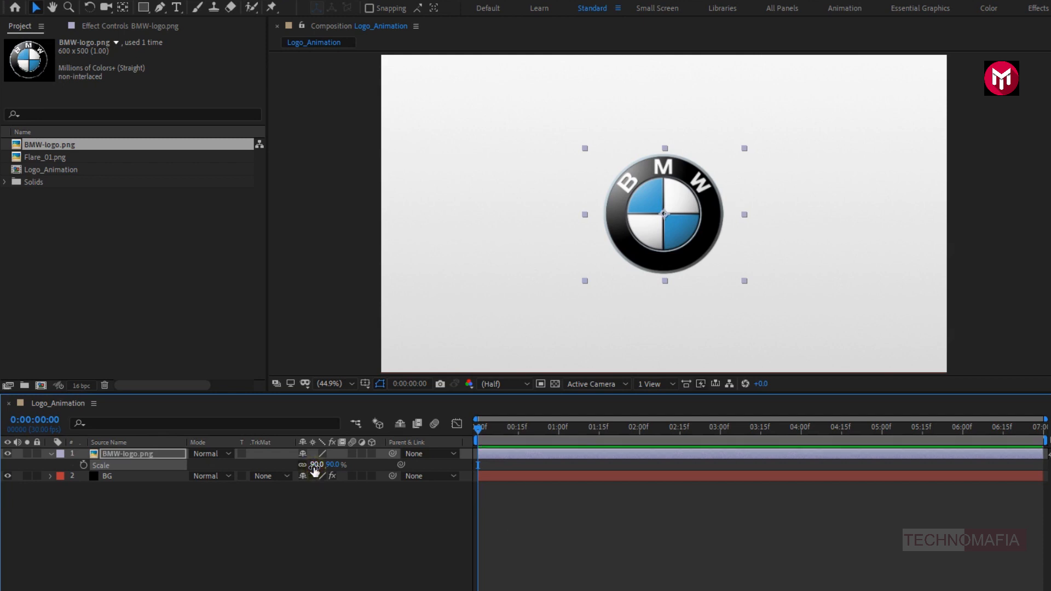
left_click(50, 454)
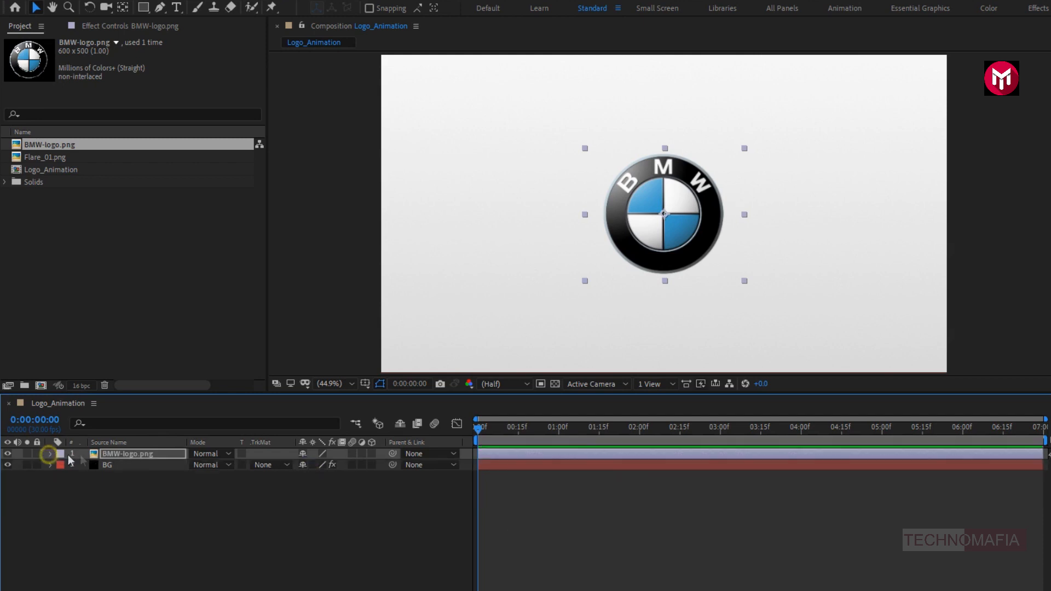
- Pre-compose the BMW-logo.png layer as Logo, moving all attributes into the new composition
right_click(114, 454)
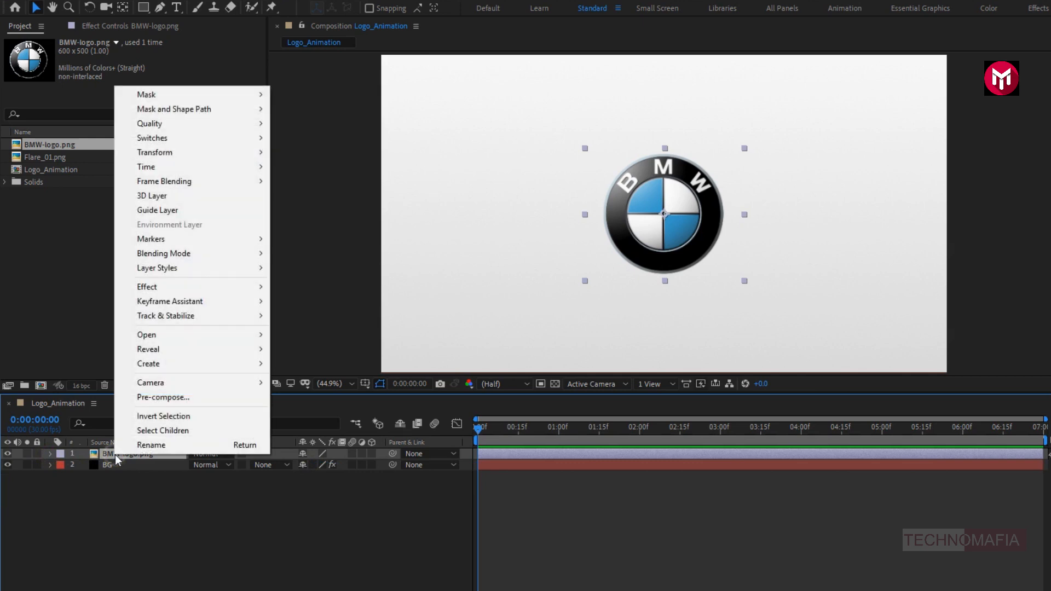
left_click(133, 400)
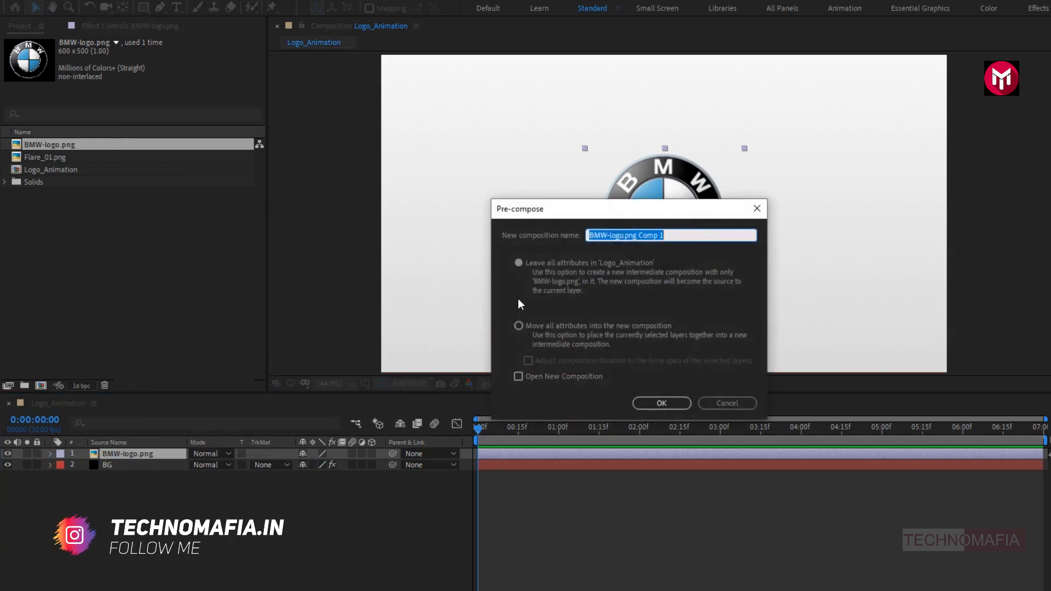
type("Logo")
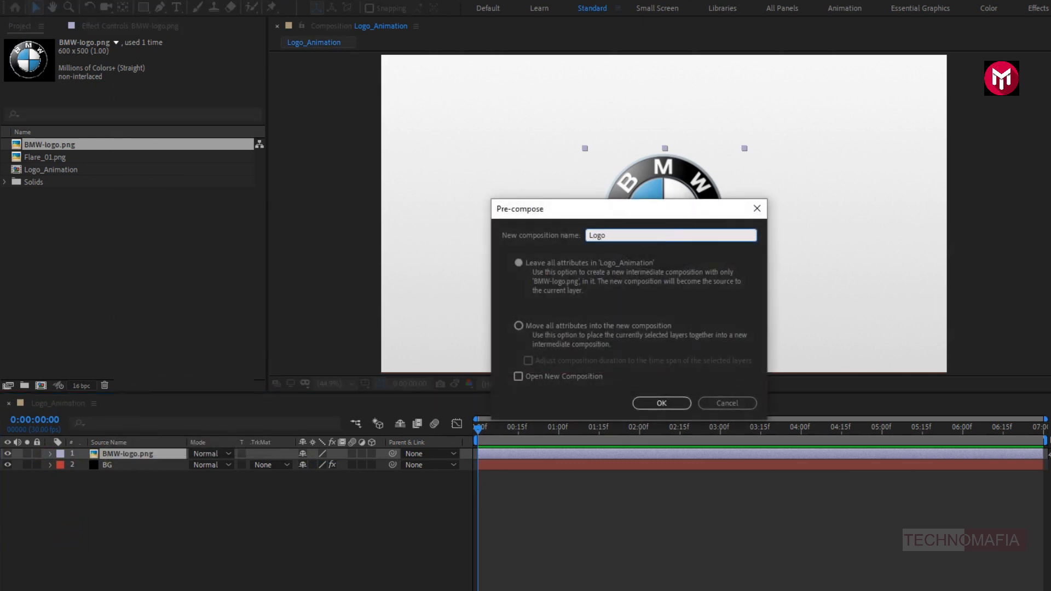
left_click(519, 325)
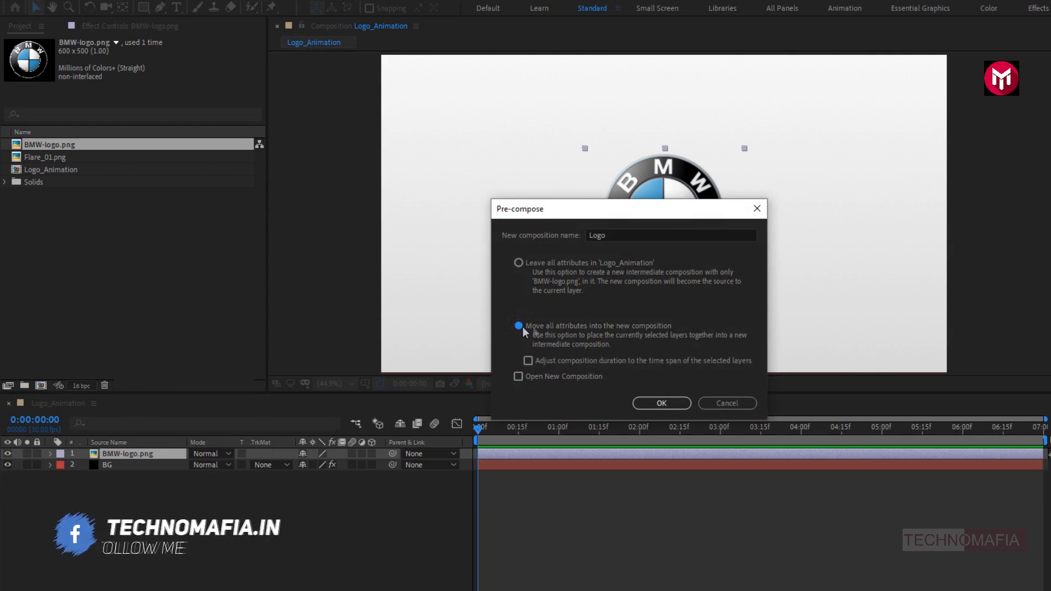
left_click(661, 403)
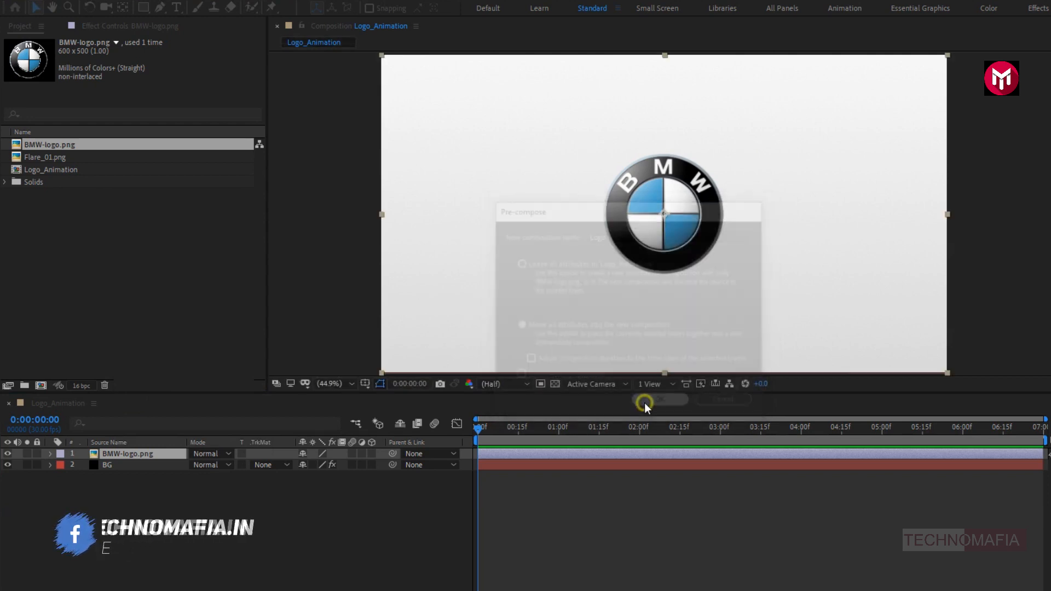
- Apply the Stylize Glow effect to the Logo layer and set its glow threshold to 80%
left_click(988, 138)
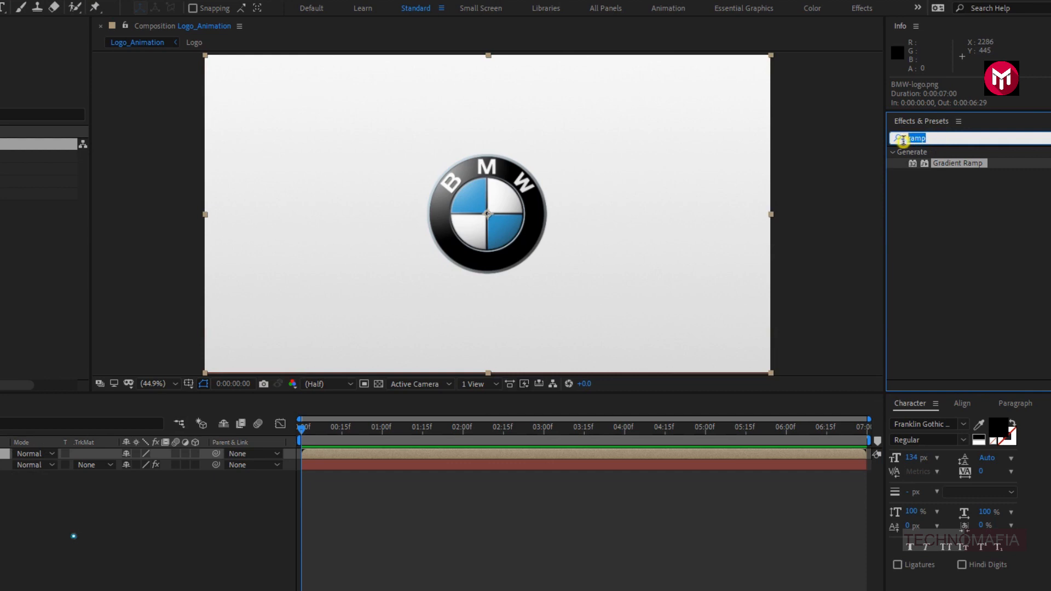
type("glow")
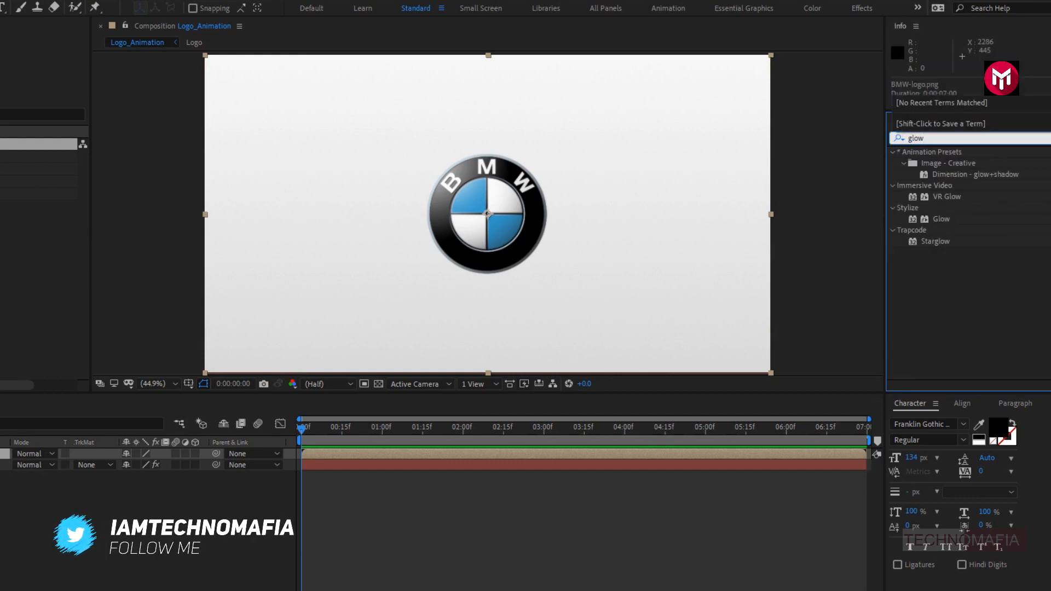
double_click(940, 218)
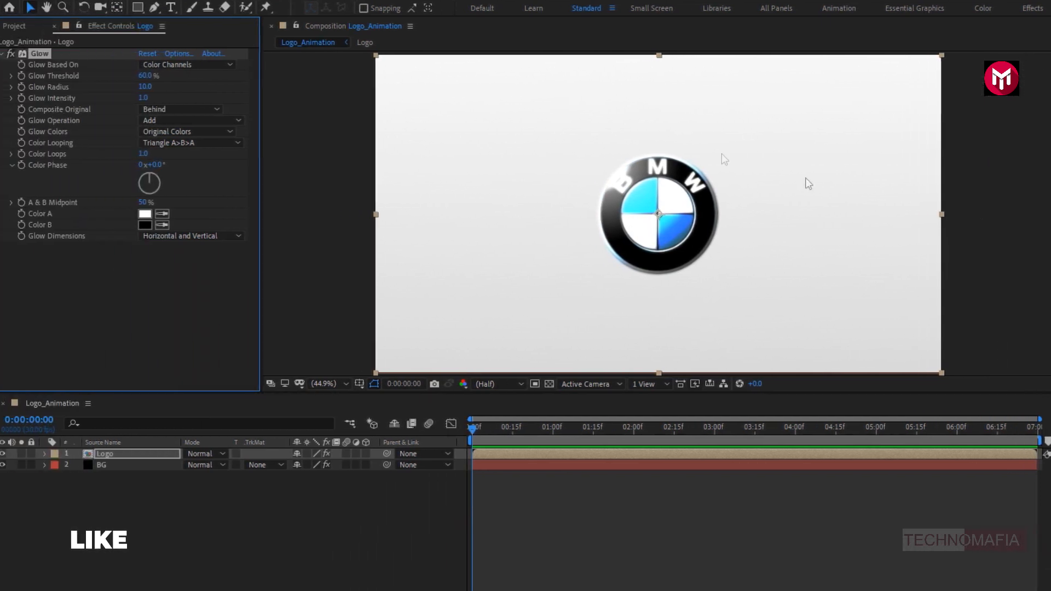
left_click(152, 76)
type("80")
key("Return")
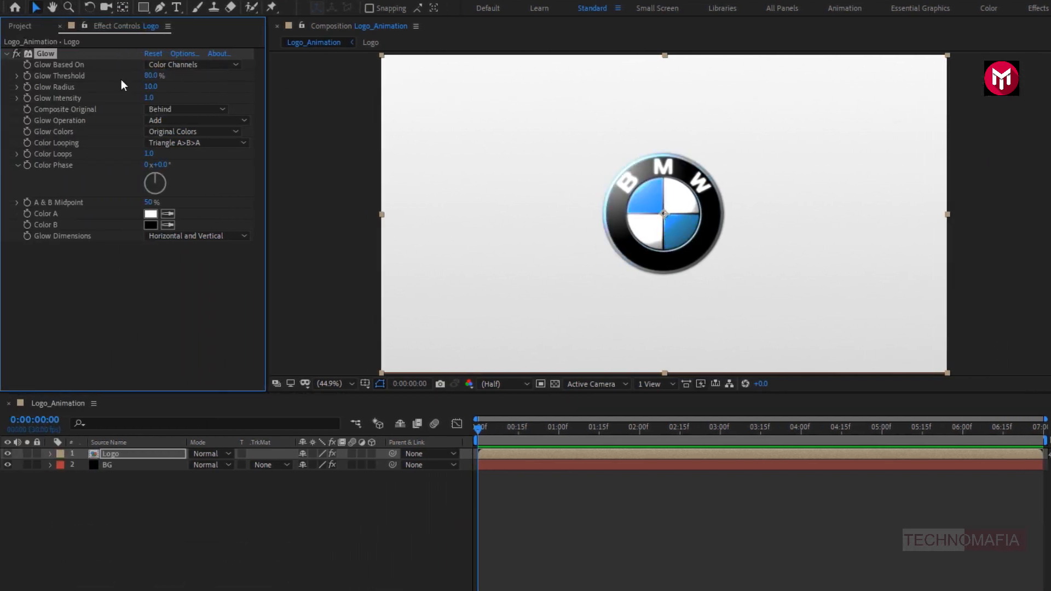
- Set the Glow effect's radius to 1 and its intensity to 0.3
left_click(148, 86)
type("1")
key("Return")
left_click(149, 98)
type("0.3")
key("Return")
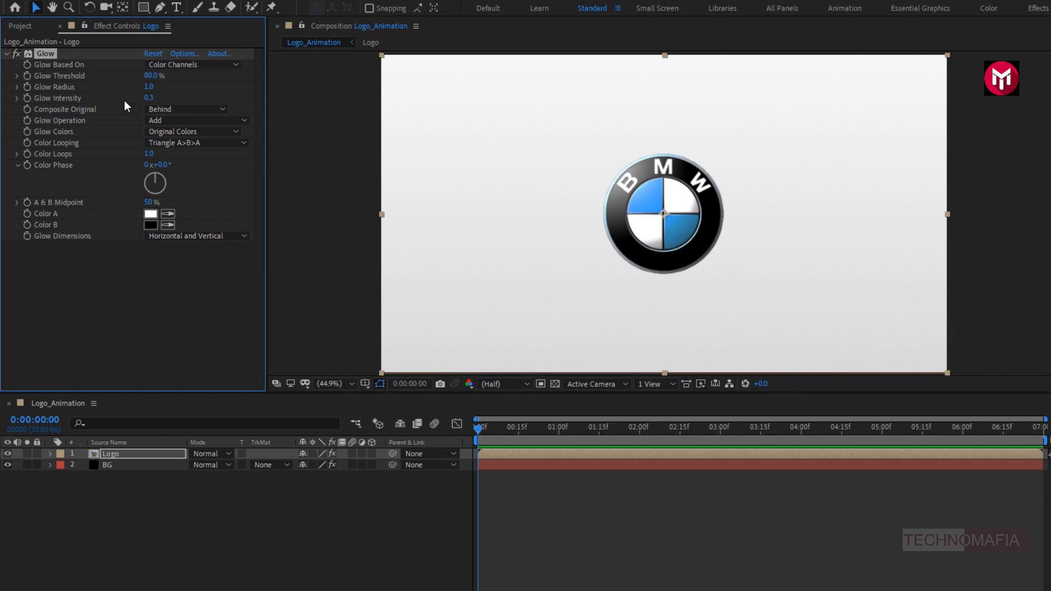
- Set the Glow's Composite Original to None and base the glow on the Alpha Channel
left_click(175, 110)
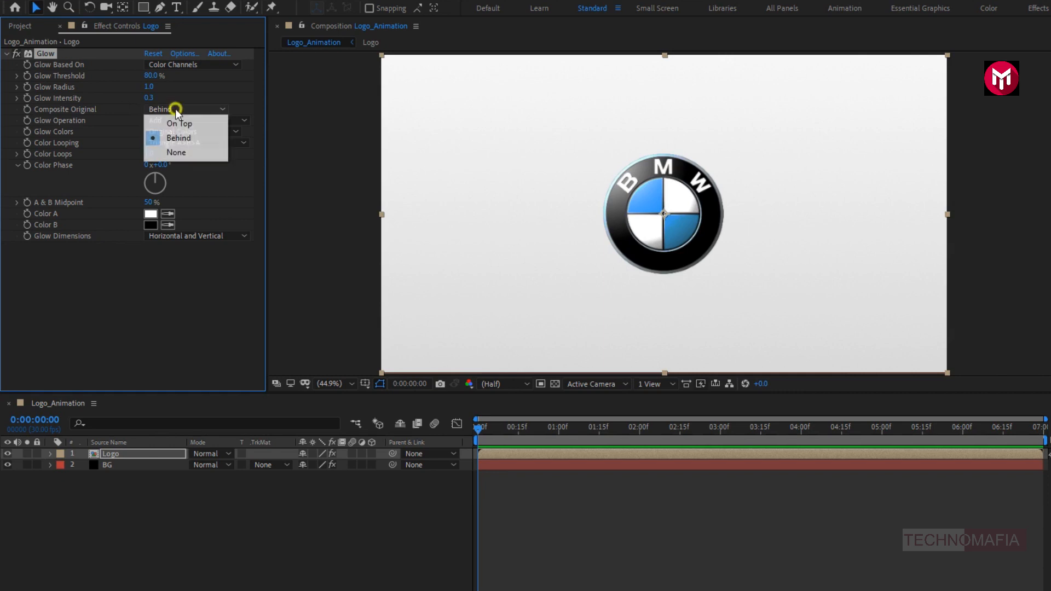
left_click(176, 151)
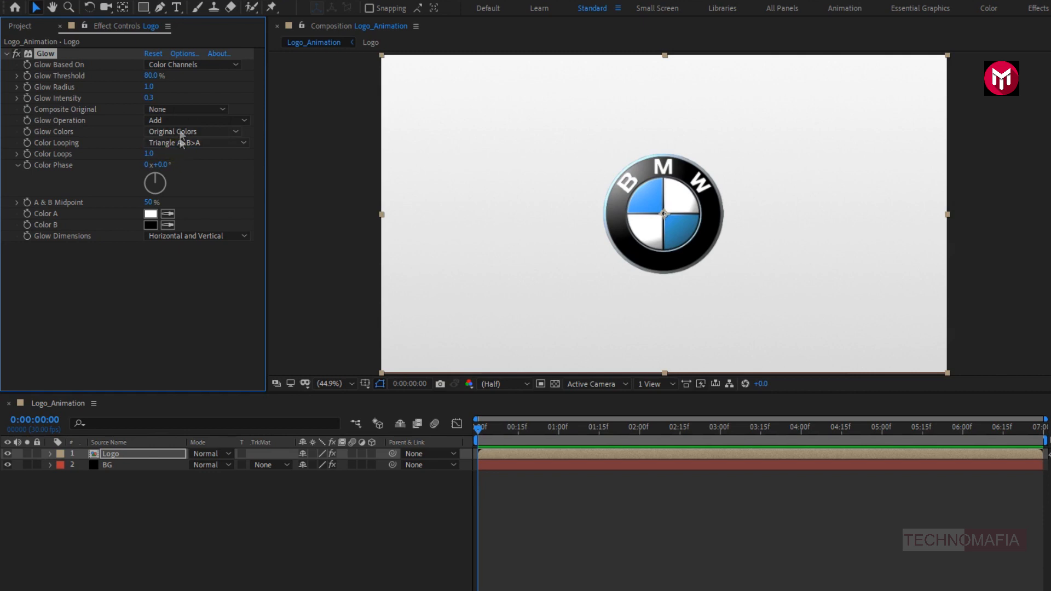
left_click(163, 63)
left_click(185, 80)
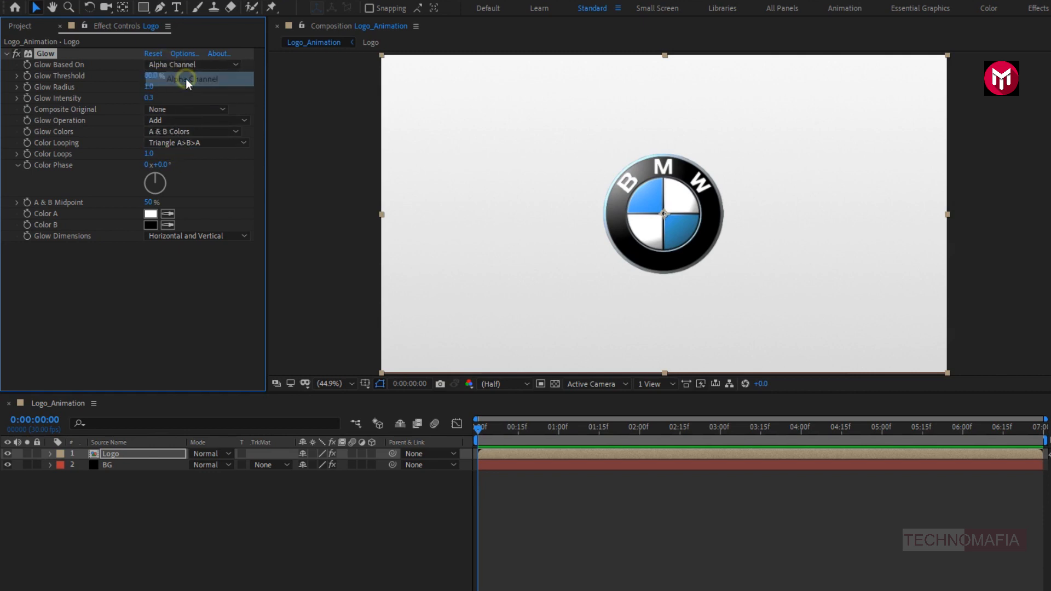
- Set the Glow's Color B to light gray D9D9D9 and collapse the effect's settings
left_click(150, 225)
left_click(175, 179)
mouse_move(175, 179)
left_mouse_down()
mouse_move(182, 207)
mouse_move(185, 179)
mouse_move(159, 178)
left_mouse_up()
left_click(455, 160)
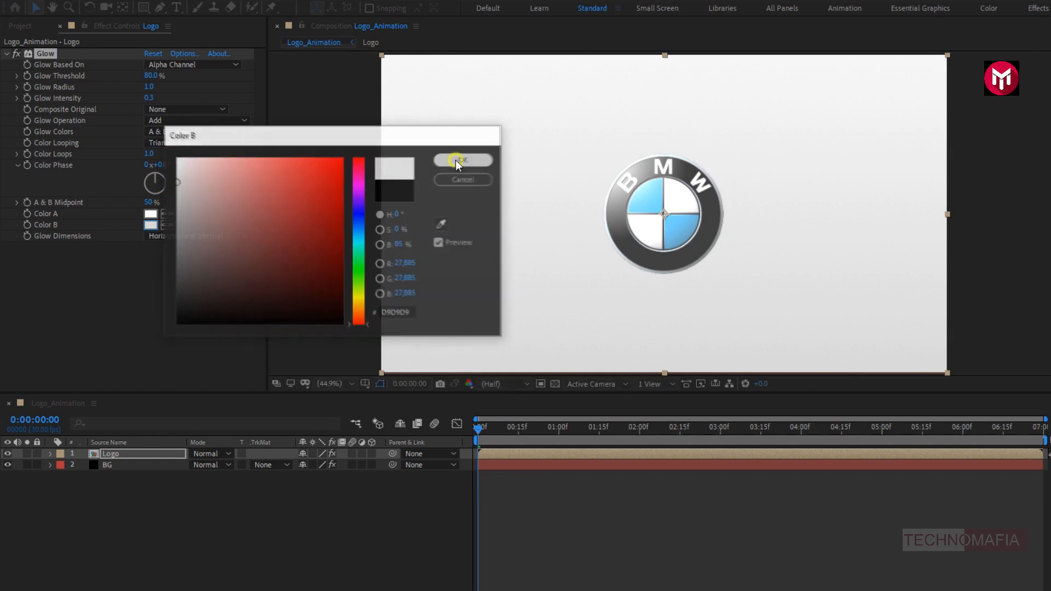
left_click(7, 53)
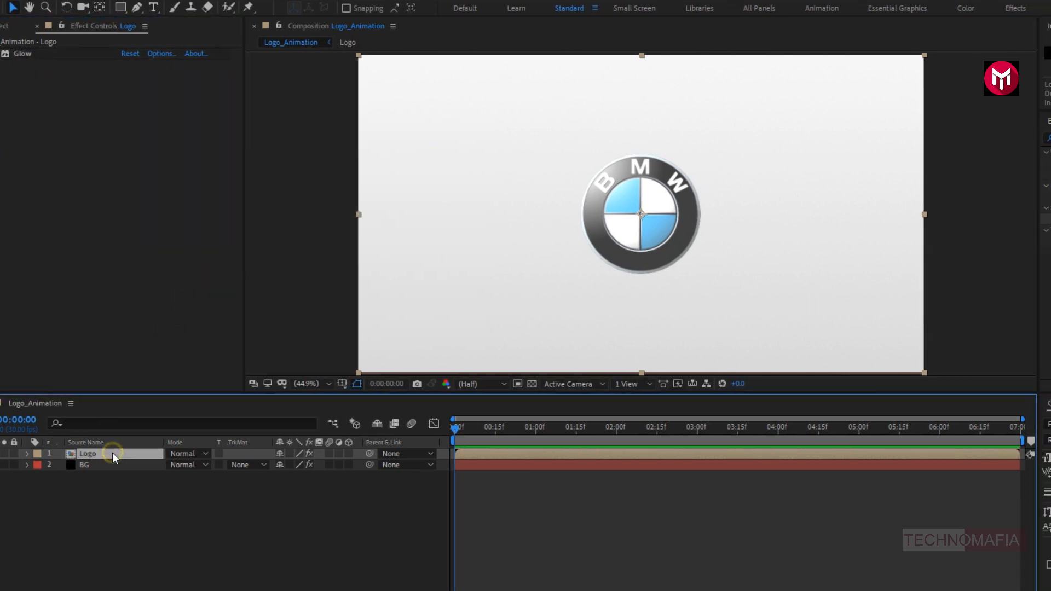
- Apply the CC Ball Action effect to the Logo layer and move the current time to 0:00:04:00
left_click(902, 137)
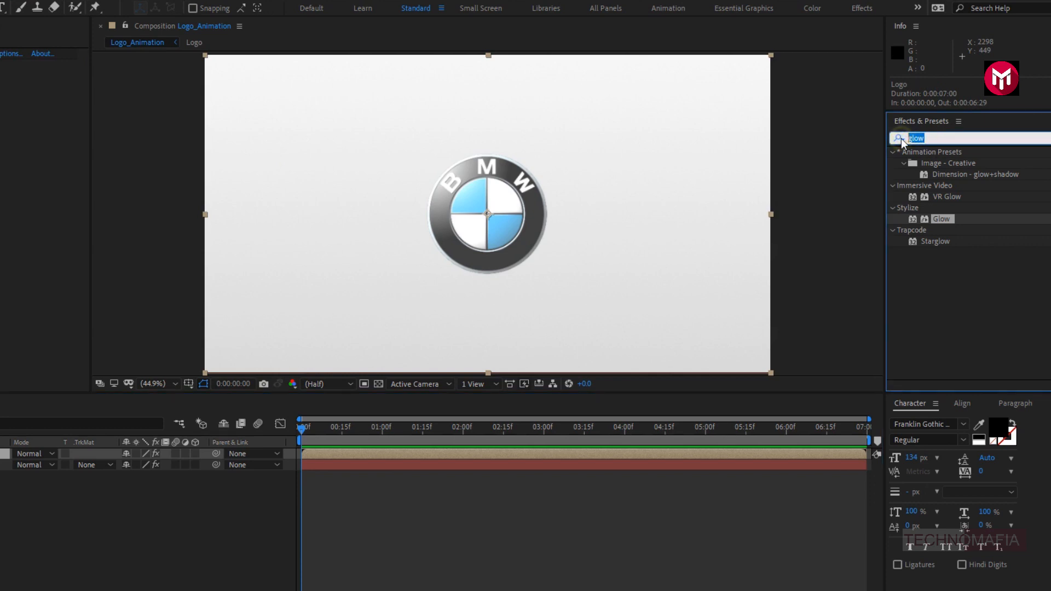
type("cc ba")
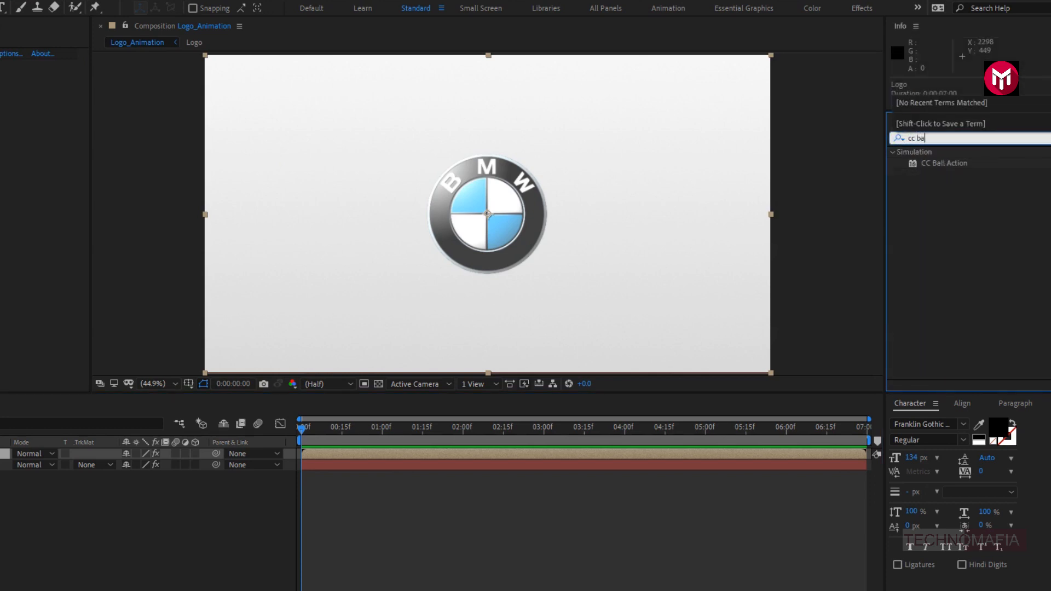
double_click(936, 163)
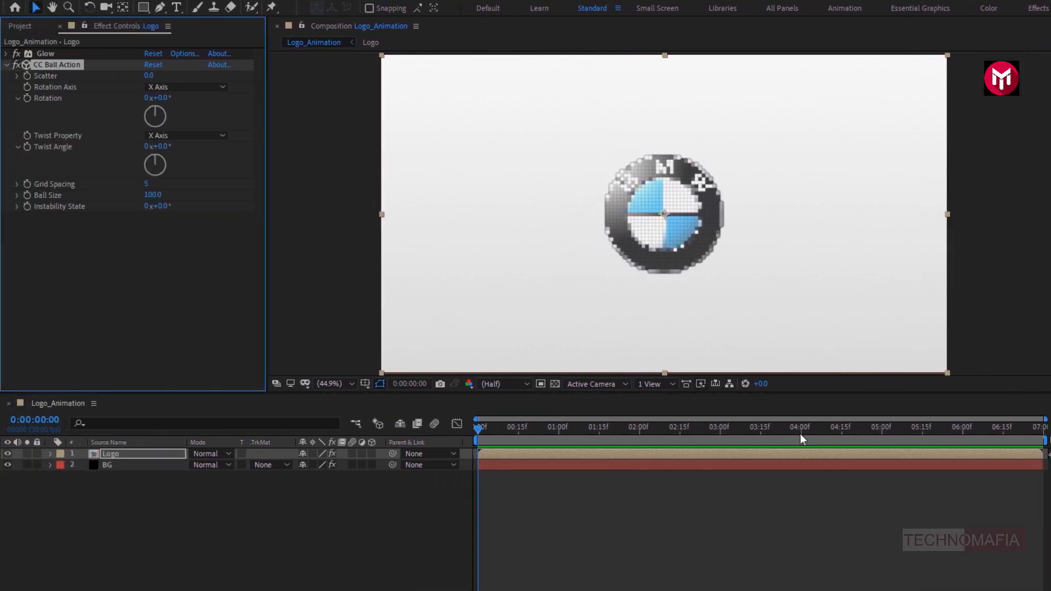
left_click(800, 435)
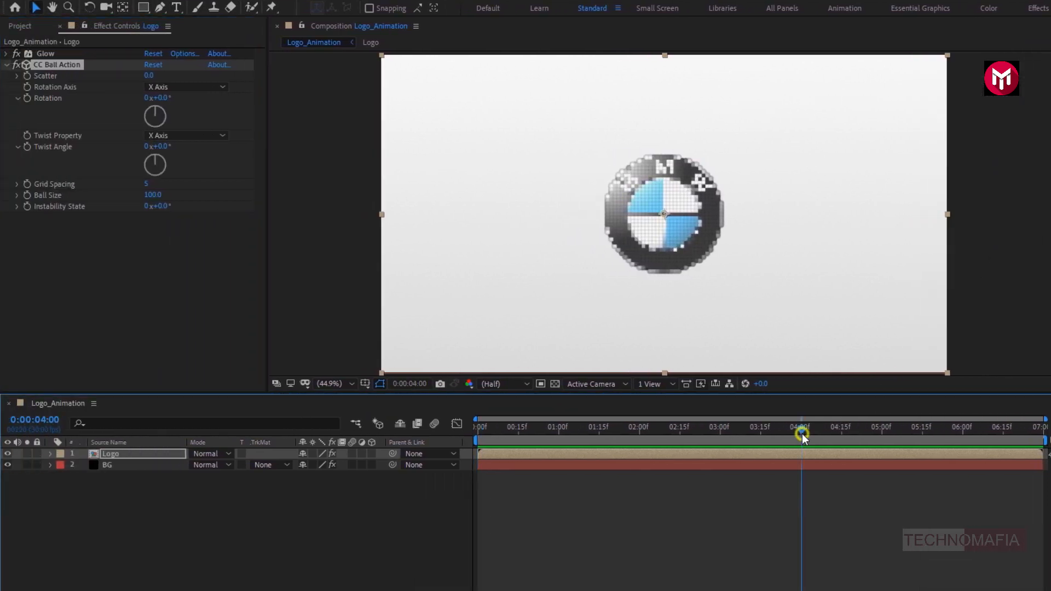
- Keyframe CC Ball Action's Scatter at 0 at 0:00:04:00 and at 100 at 0:00:00:00
left_click(27, 76)
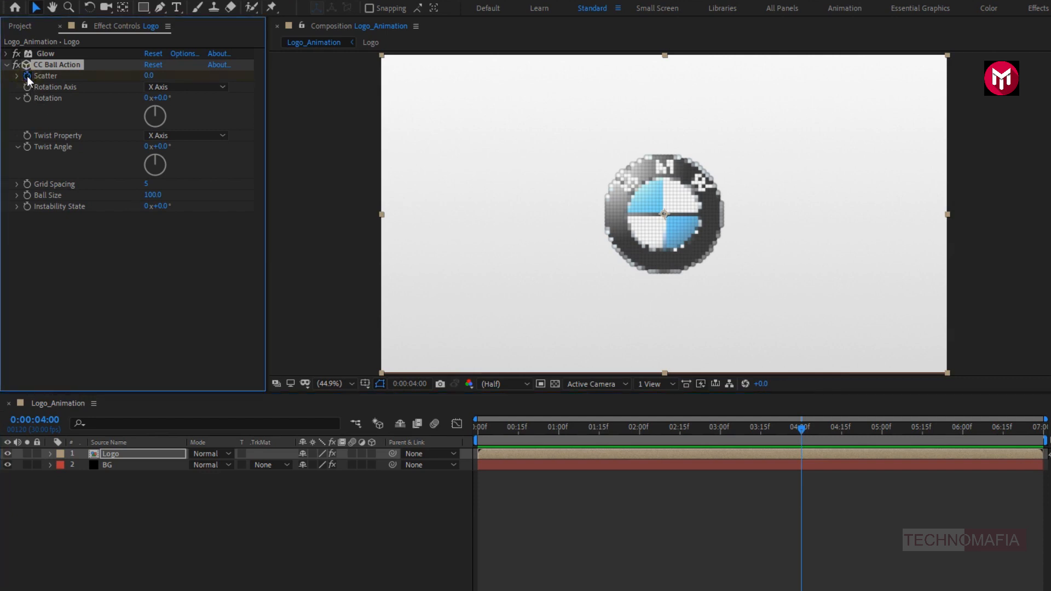
left_click(474, 432)
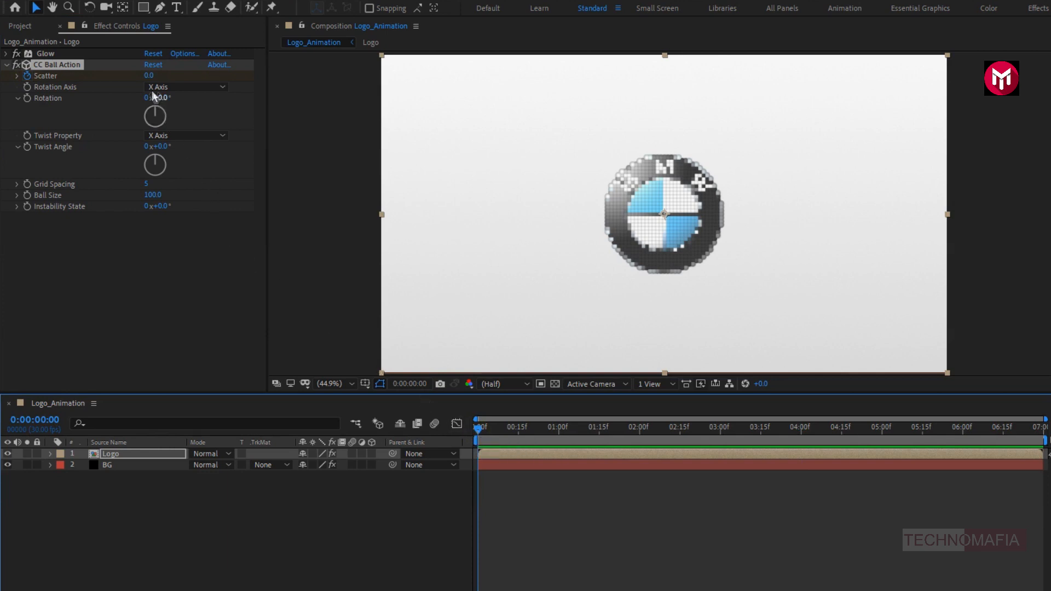
left_click(148, 76)
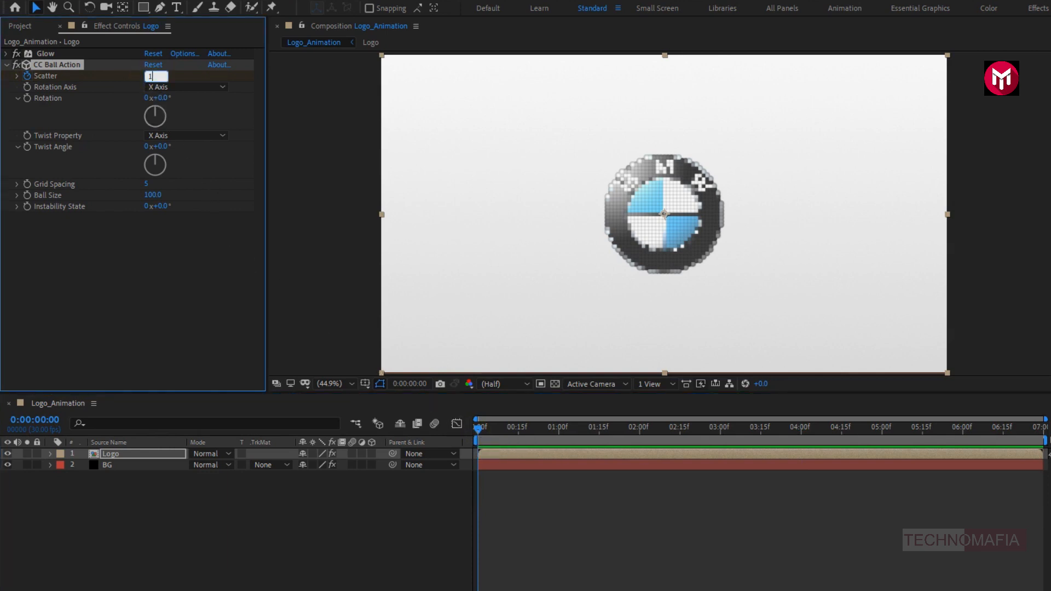
key("Return")
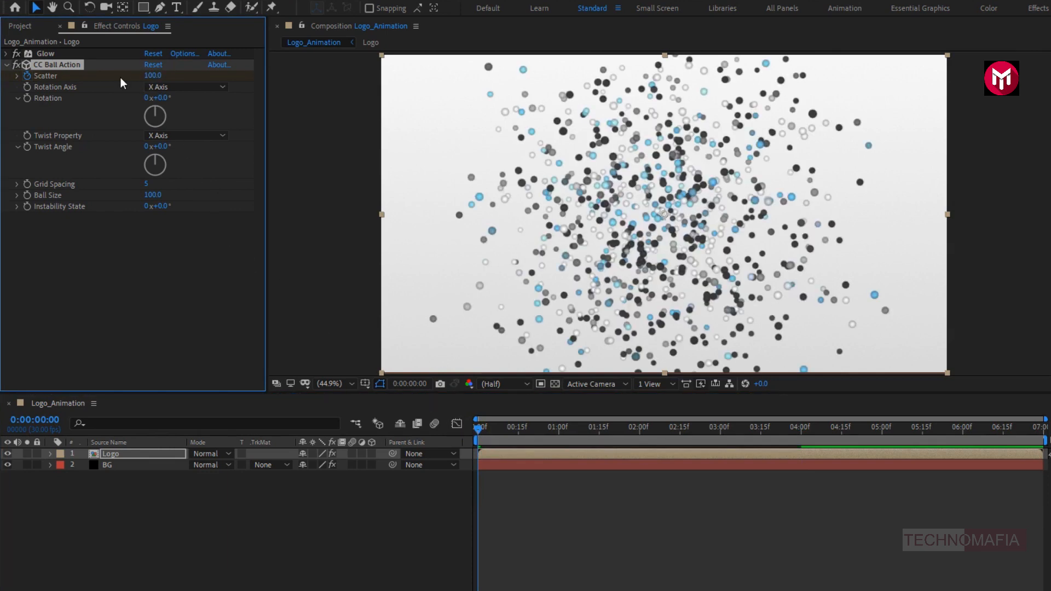
- Set CC Ball Action's Rotation Axis to XY Axis and its Twist Property to Radius
left_click(159, 87)
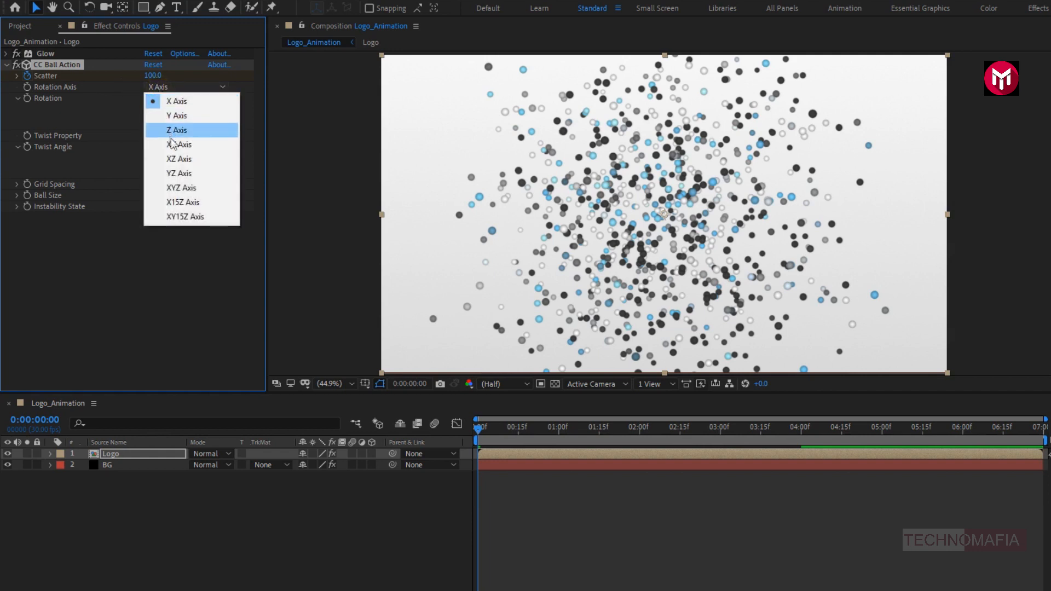
left_click(194, 147)
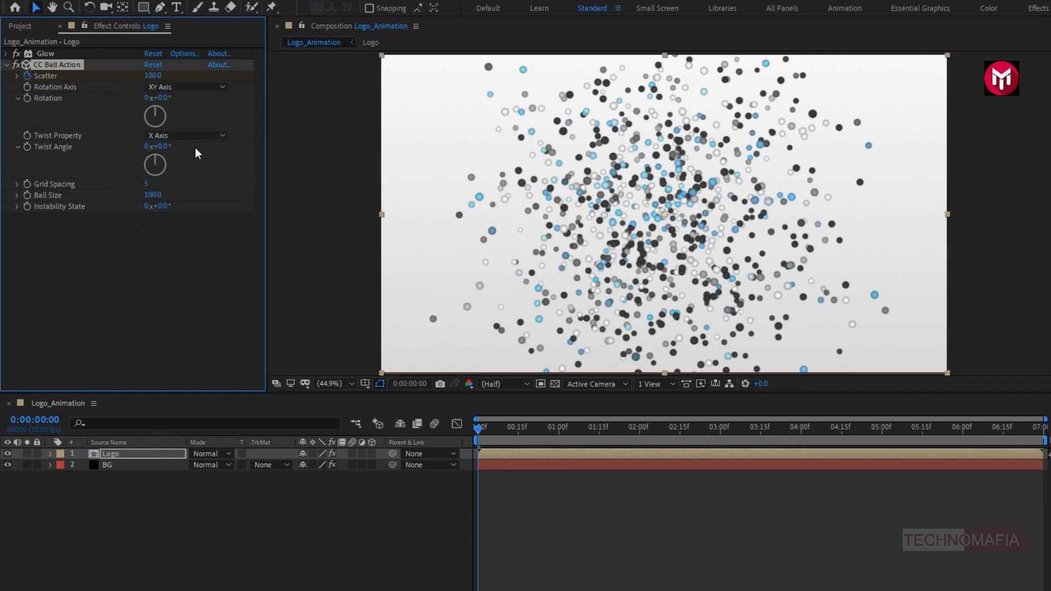
left_click(198, 136)
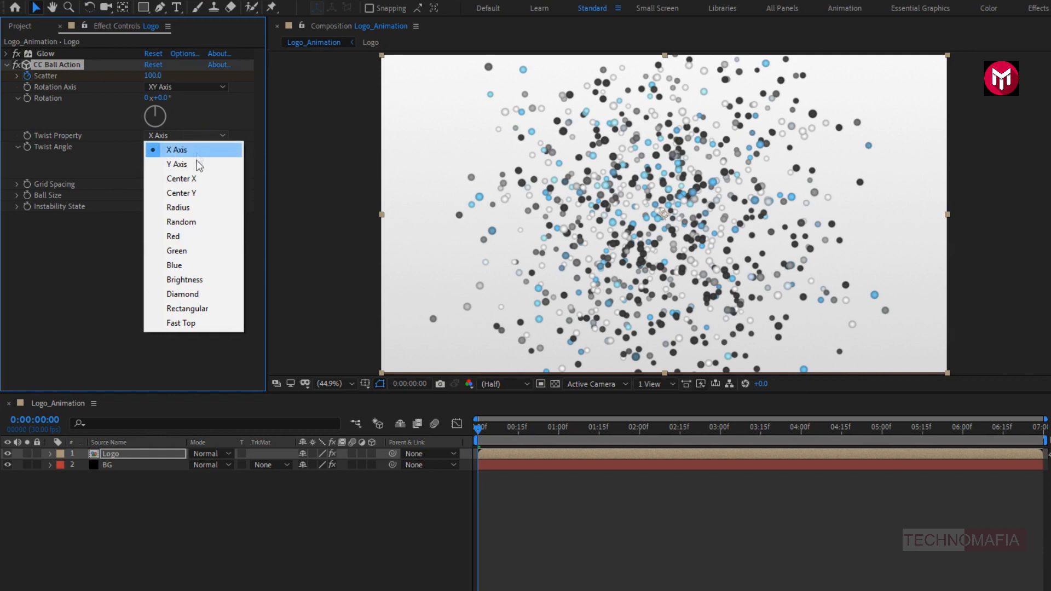
left_click(194, 207)
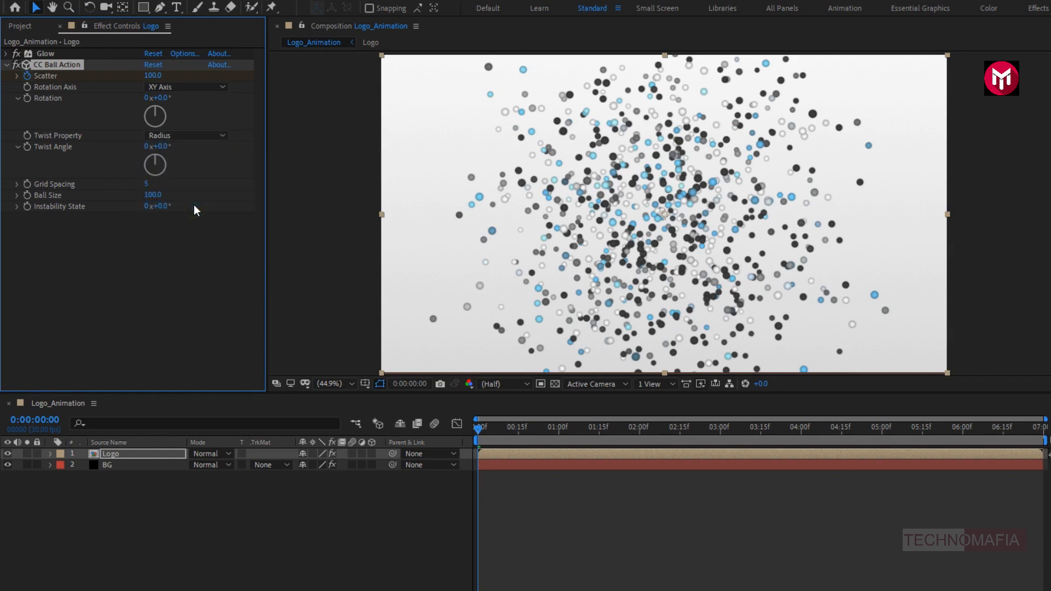
- Keyframe the Twist Angle at 0° at 0:00:04:00 and at 260° at 0:00:00:00, and preview the animation
left_click(803, 435)
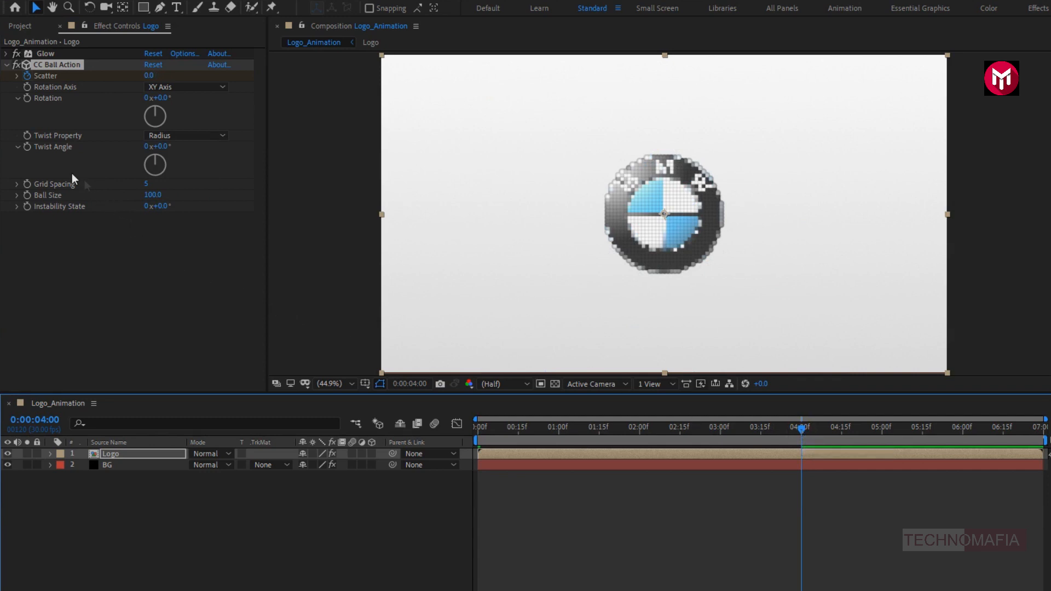
left_click(31, 148)
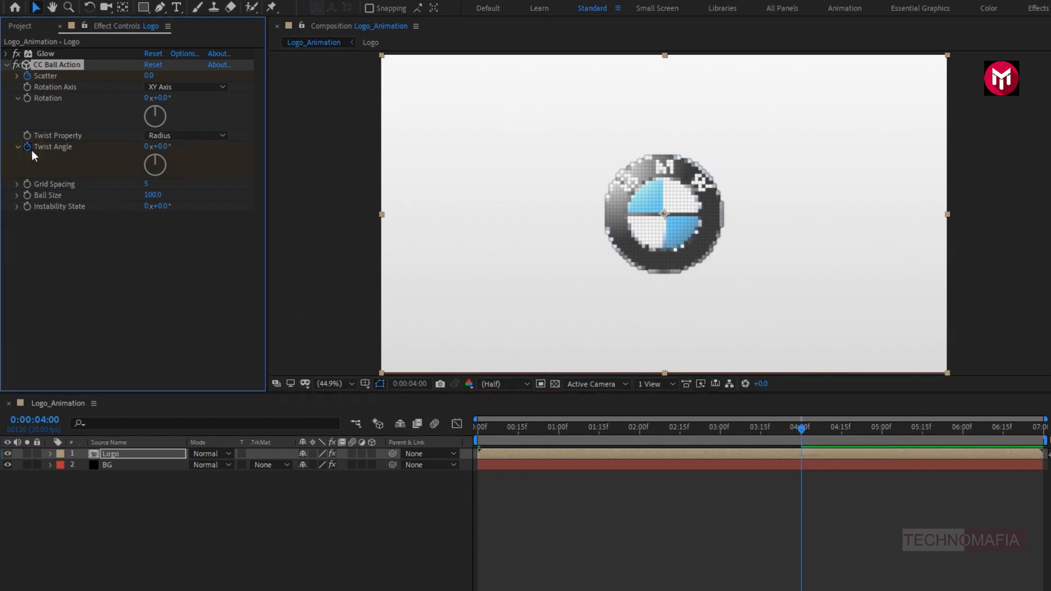
left_click(475, 429)
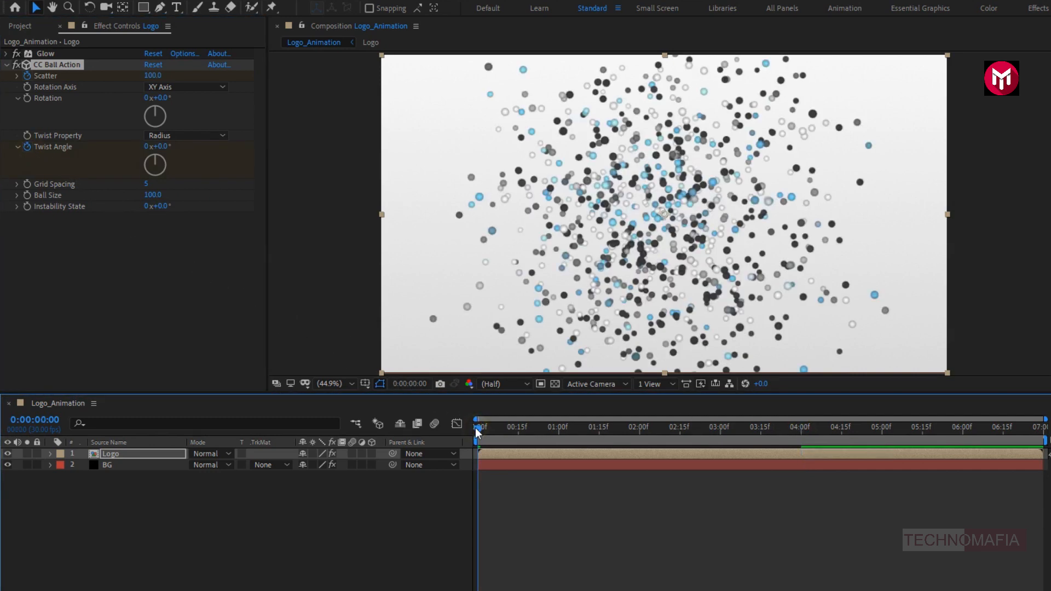
left_click(163, 146)
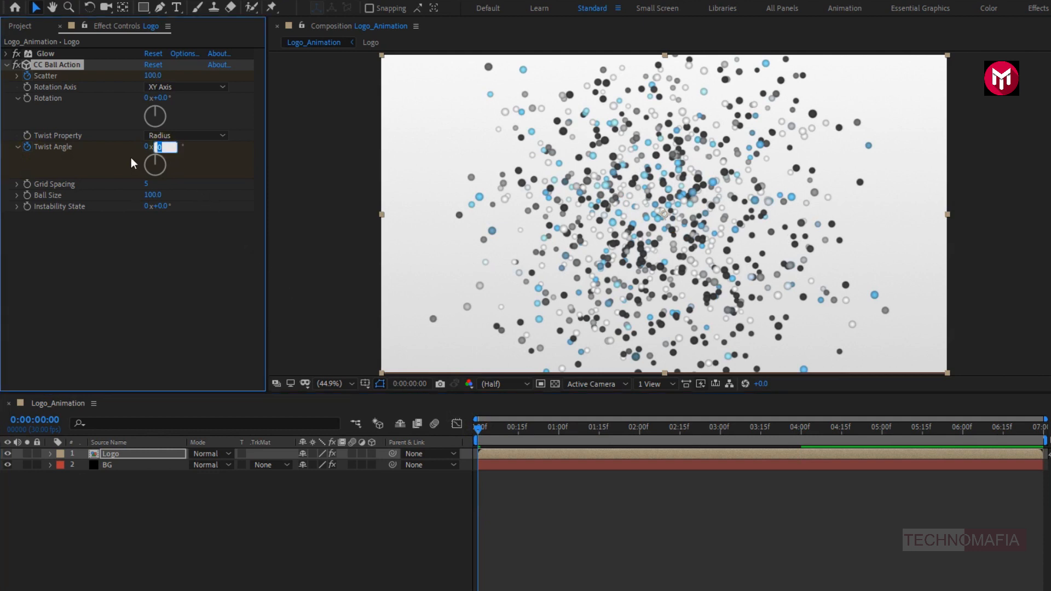
type("260")
key("Return")
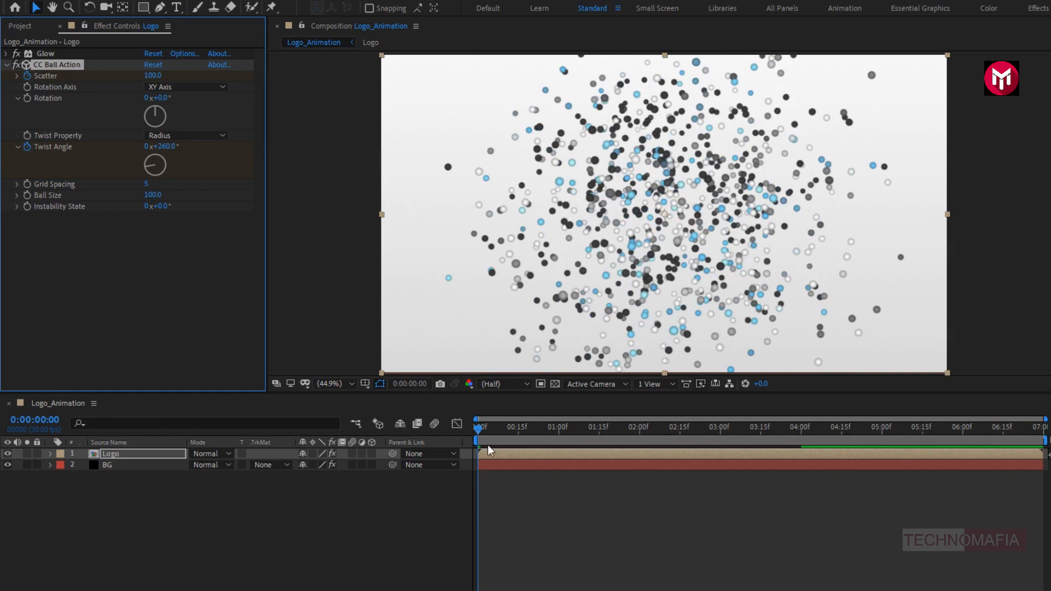
mouse_move(481, 438)
left_mouse_down()
mouse_move(808, 440)
mouse_move(468, 435)
left_mouse_up()
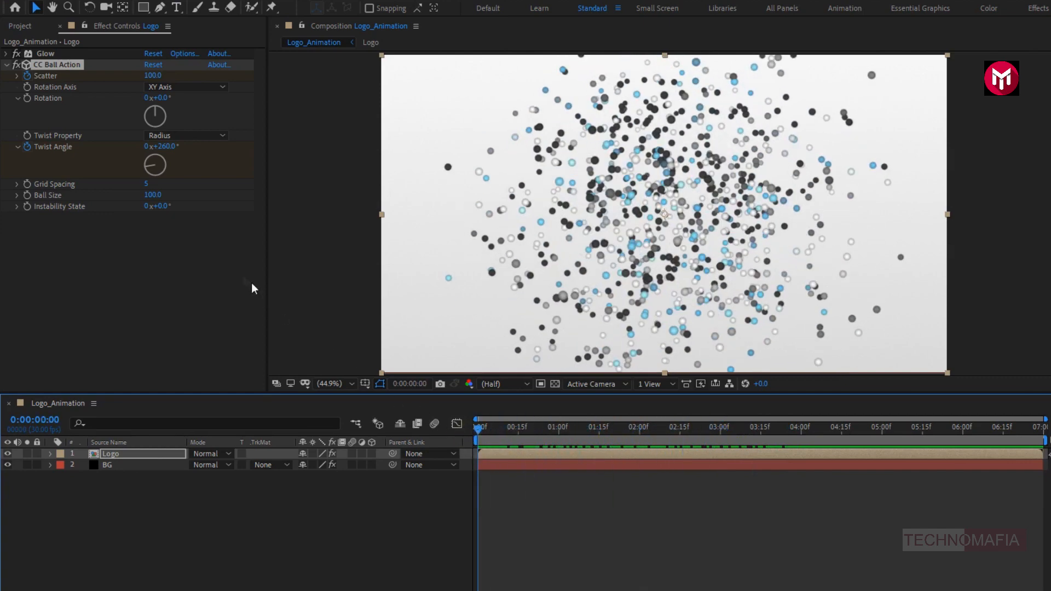
- Set Grid Spacing to 1, keyframe Ball Size at 100 at 0:00:04:00 and at 150 at 0:00:00:00, and preview the animation
left_click(146, 186)
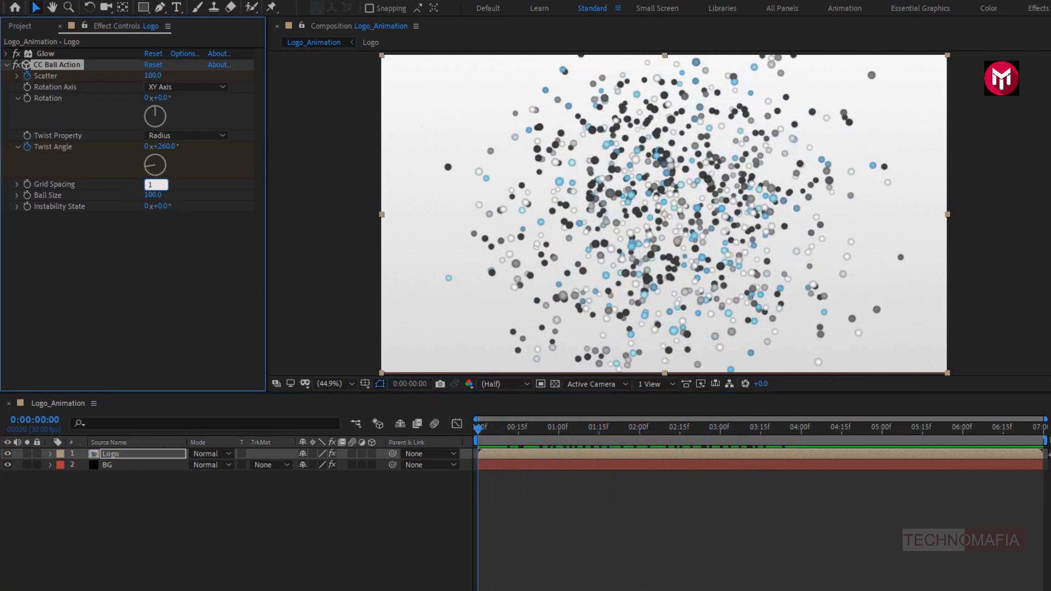
left_click(801, 435)
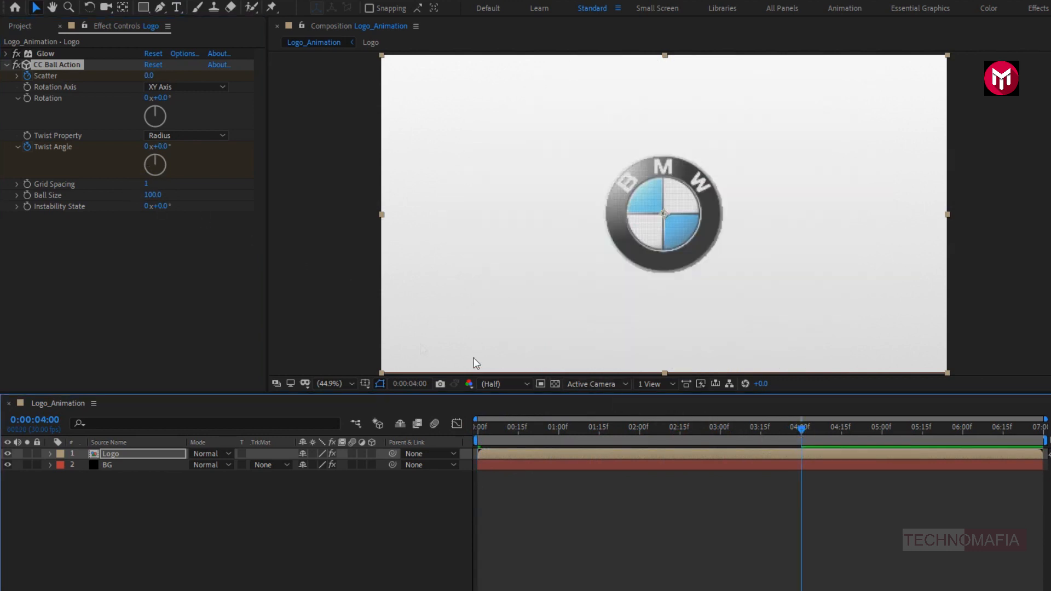
left_click(27, 195)
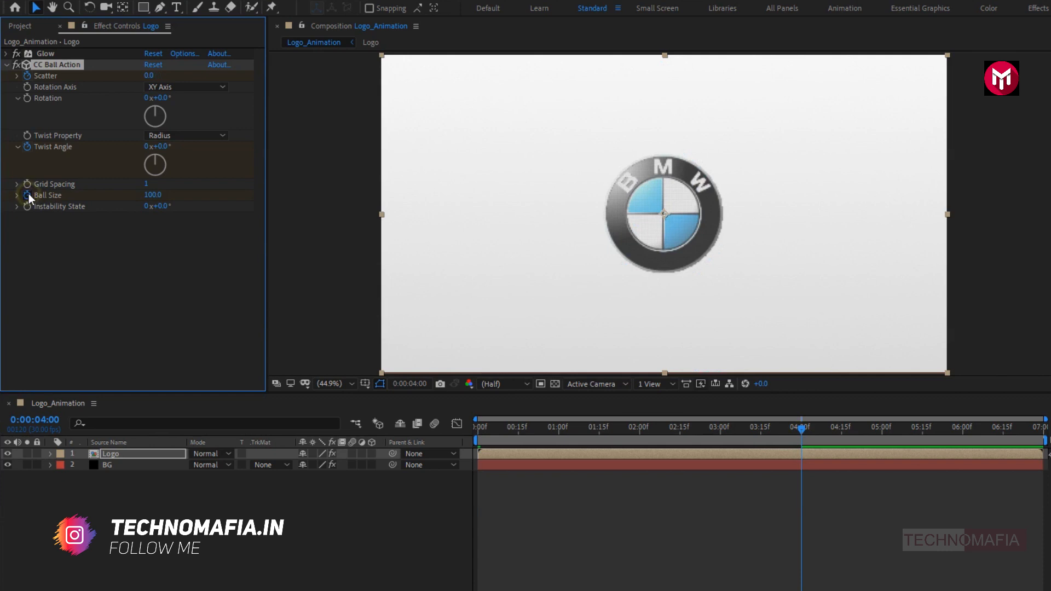
left_click(475, 429)
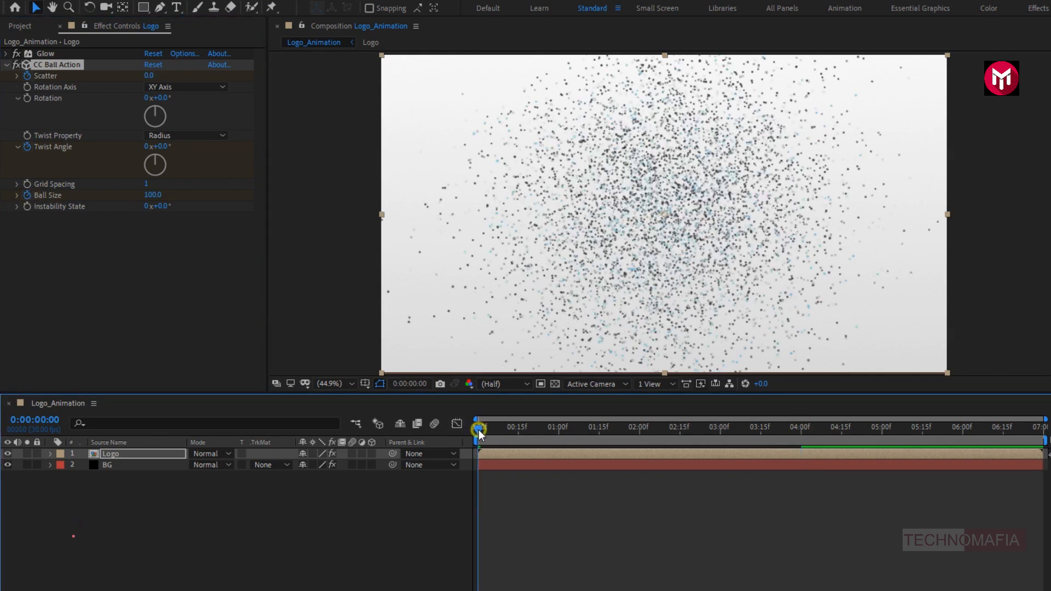
left_click(153, 195)
type("150")
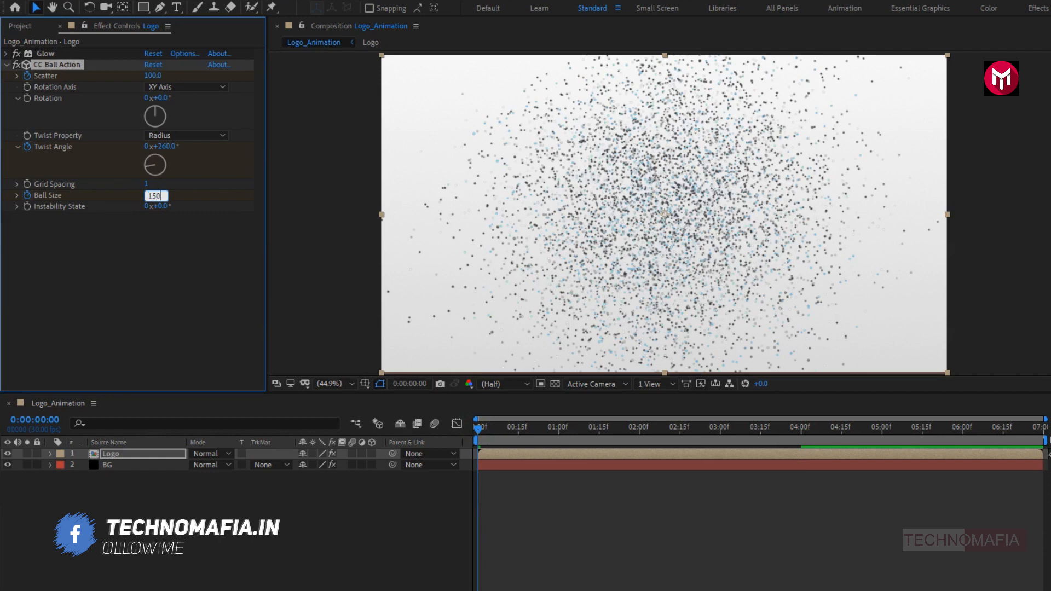
key("Return")
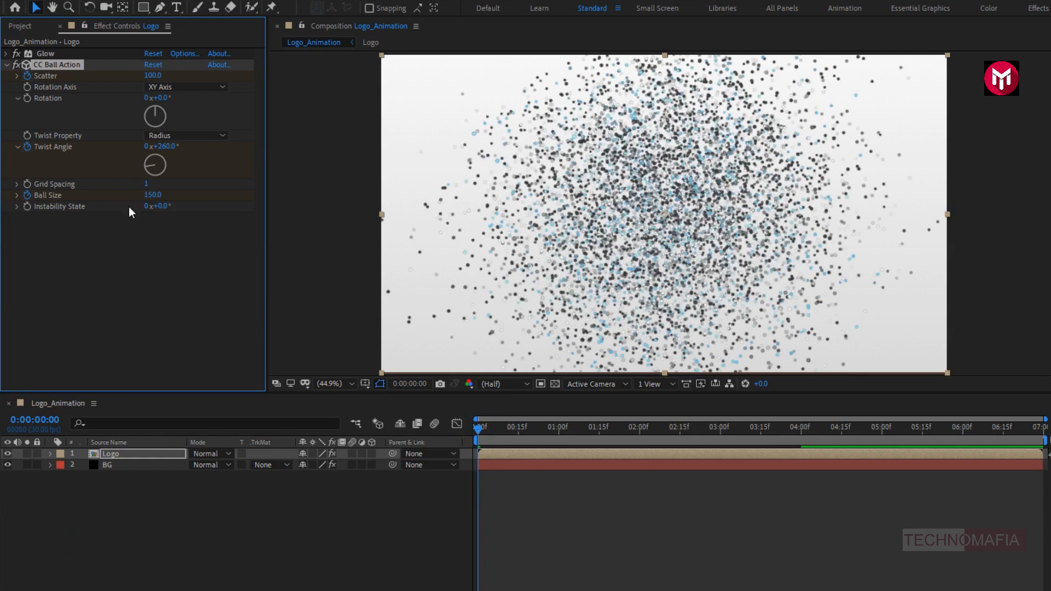
mouse_move(476, 430)
left_mouse_down()
mouse_move(805, 446)
mouse_move(473, 447)
left_mouse_up()
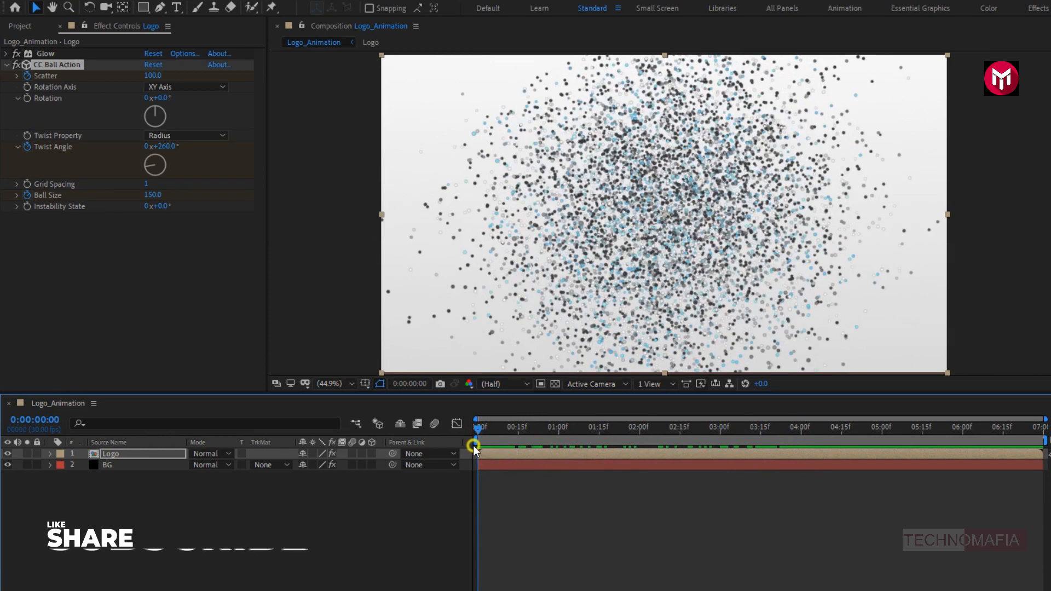
- Apply Easy Ease to all Scatter, Twist Angle and Ball Size keyframes of the Logo layer and collapse its properties
left_click(160, 452)
key("u")
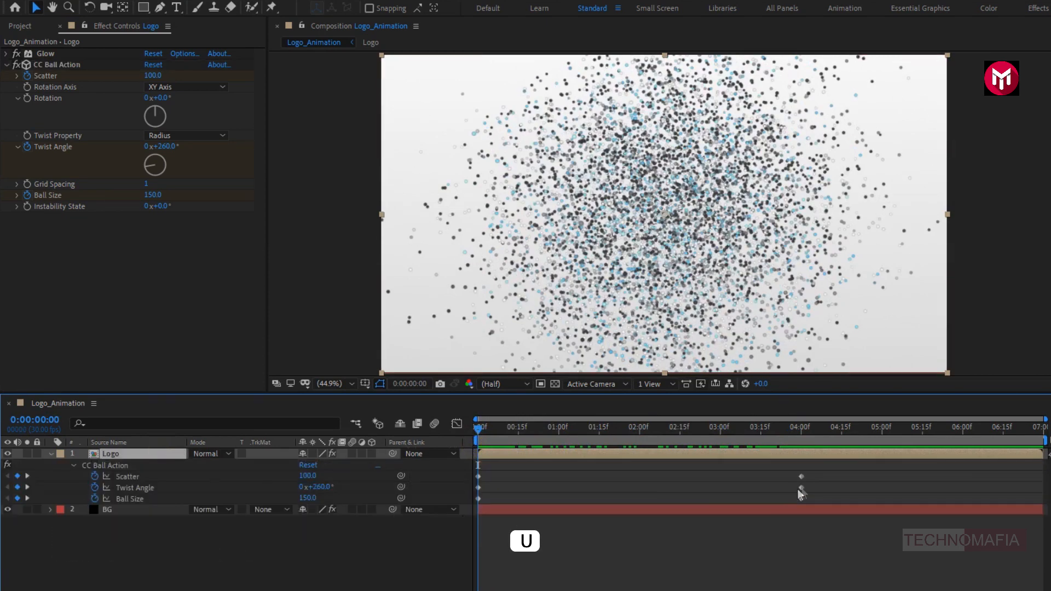
left_click_drag(817, 473, 470, 504)
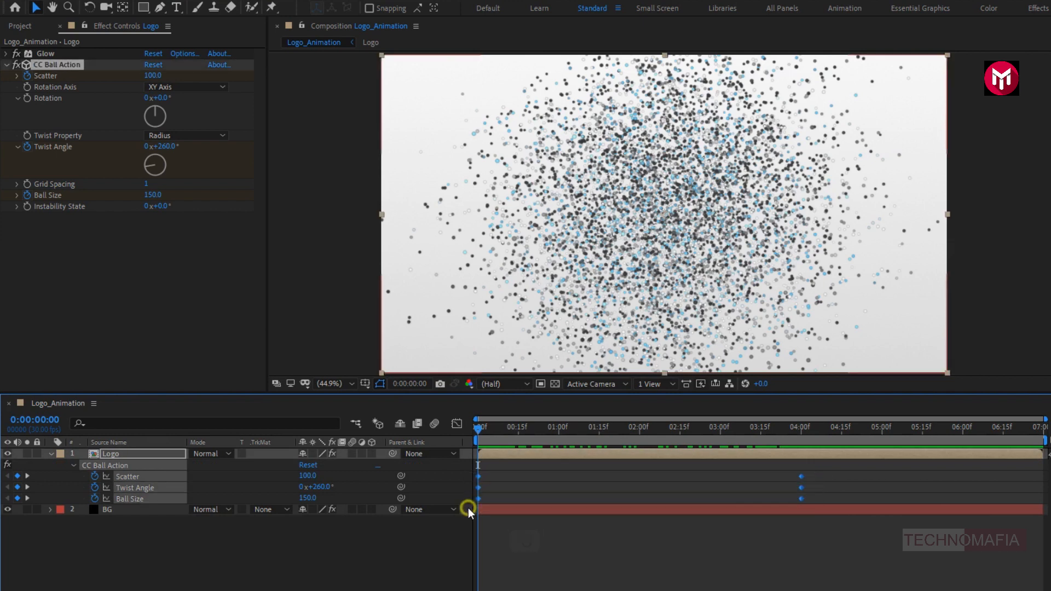
right_click(478, 499)
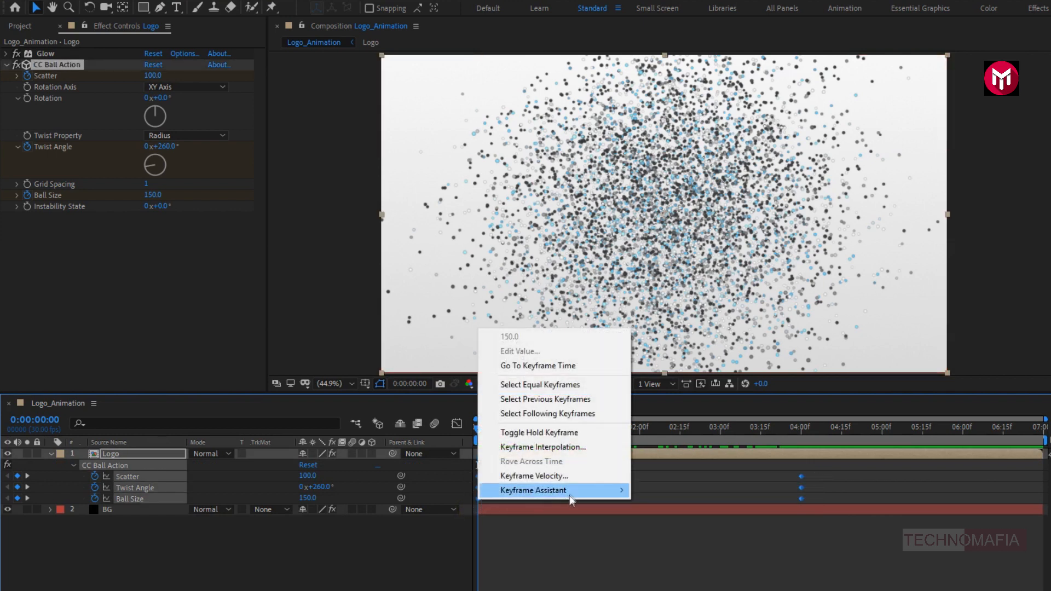
mouse_move(588, 497)
left_click(669, 533)
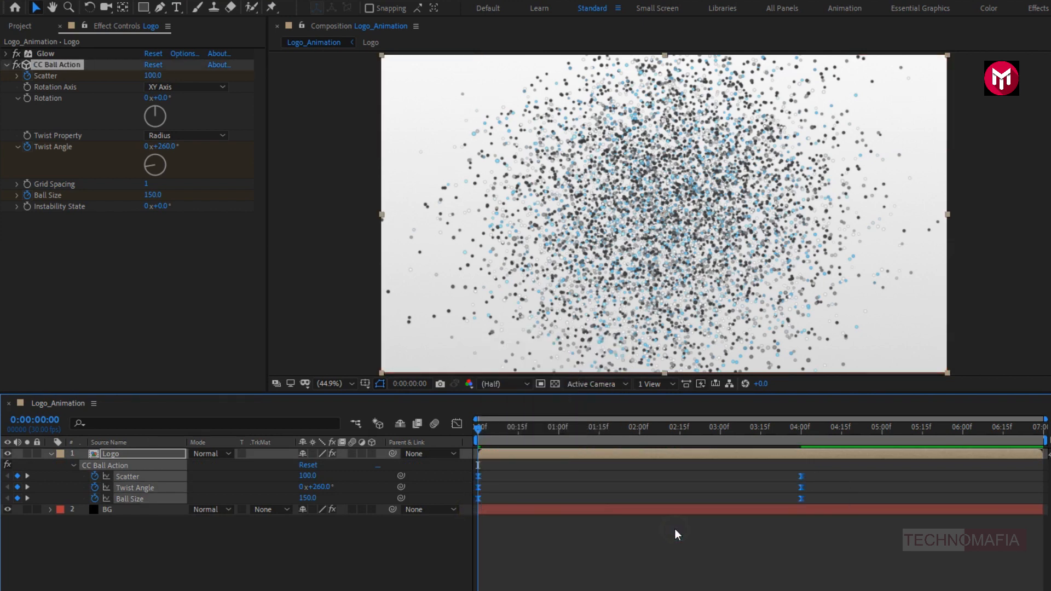
left_click(50, 453)
- Find the CC Force Motion Blur effect and apply it to the Logo layer
left_click(115, 456)
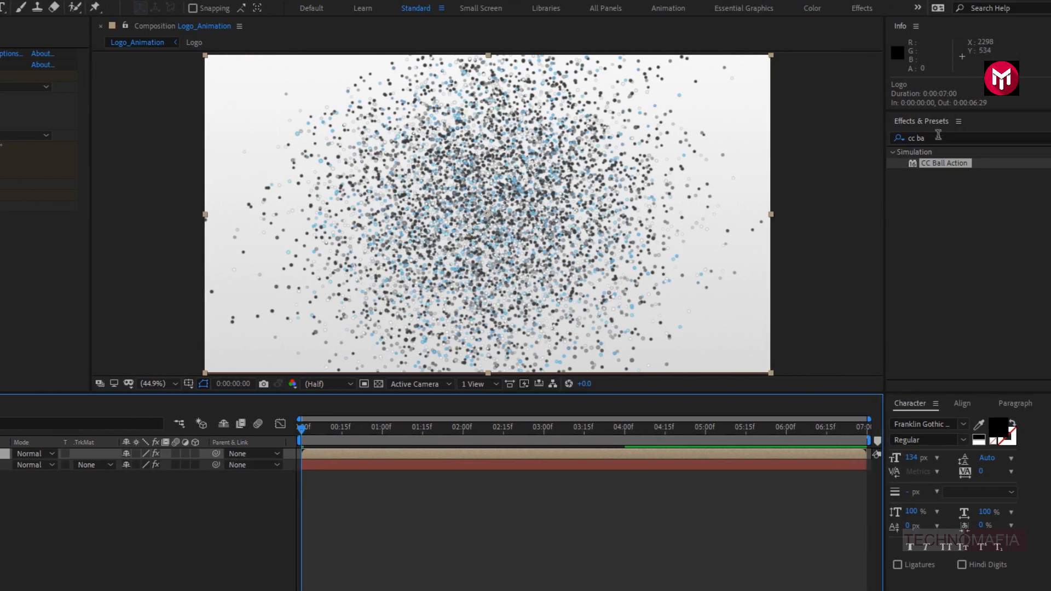
left_click_drag(938, 136, 914, 136)
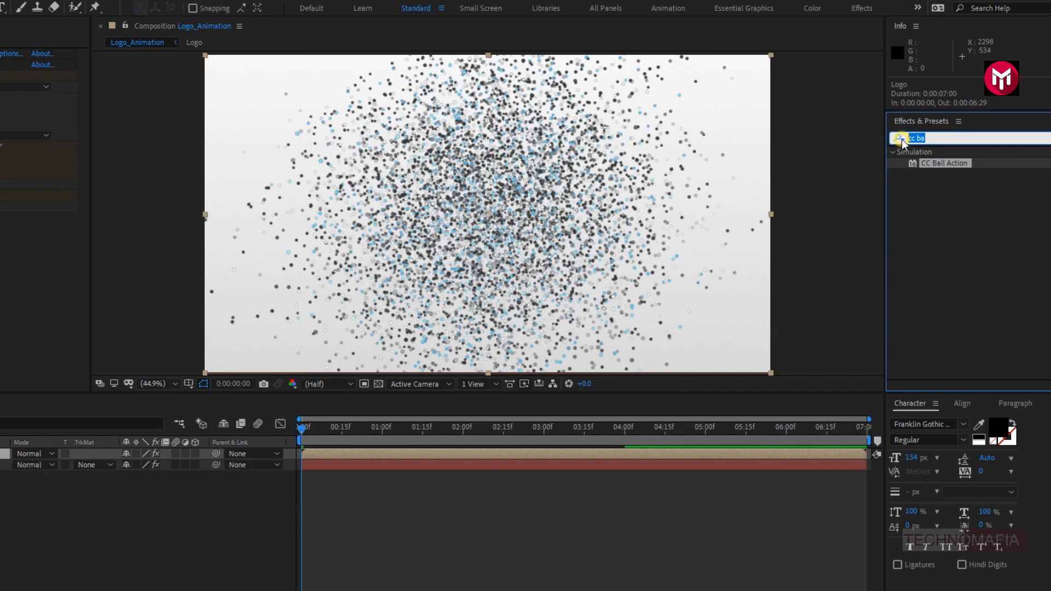
type("cc f")
left_click(900, 139)
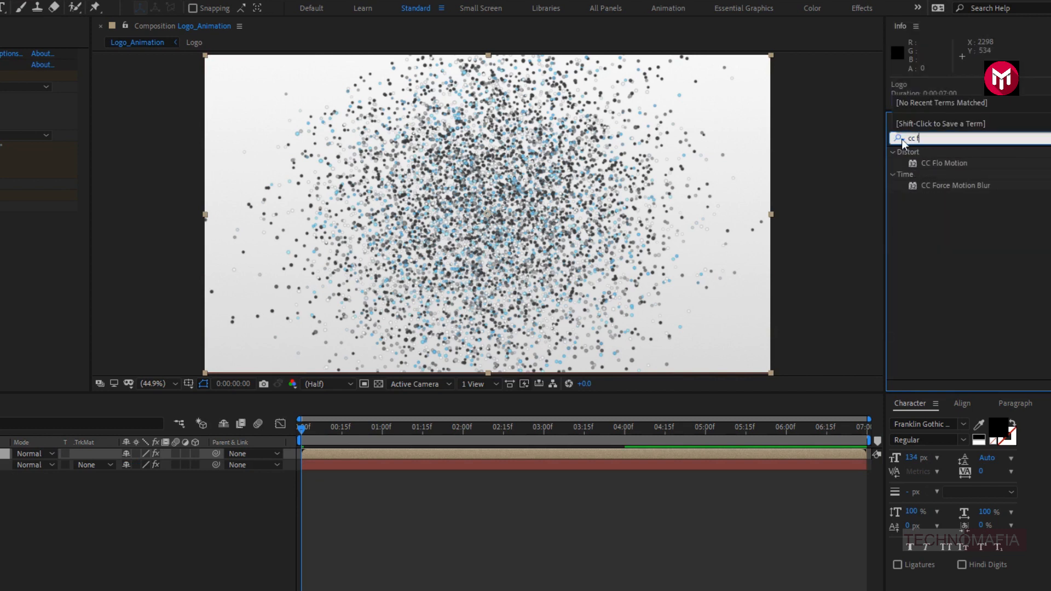
double_click(966, 188)
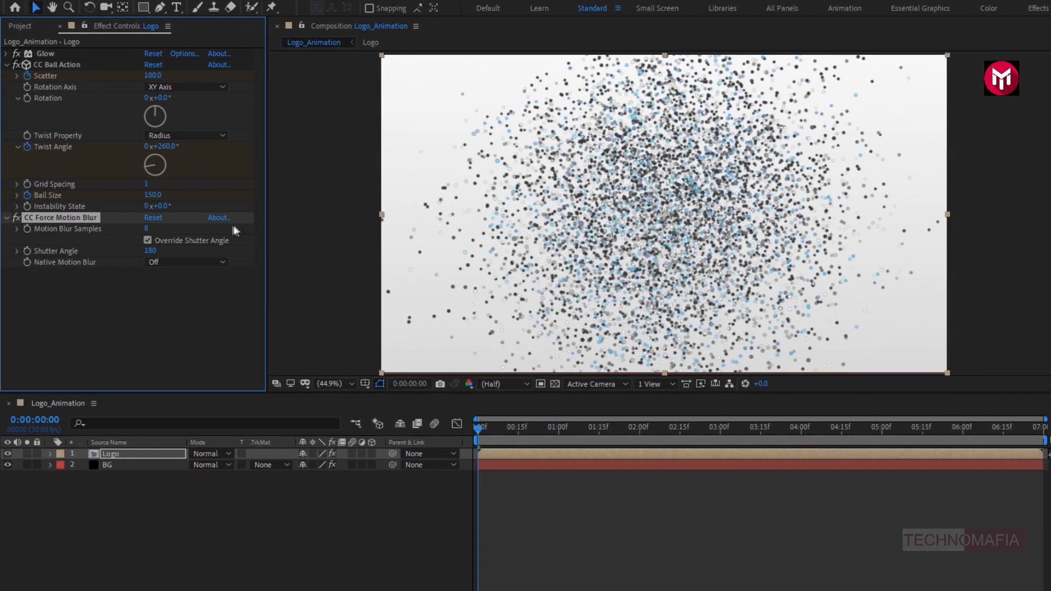
- Set CC Force Motion Blur's Motion Blur Samples to 15 and its Shutter Angle to 260
type("15")
left_click(149, 252)
type("260")
key("Return")
- Preview the blurred logo animation from the start of the composition
left_click(478, 431)
key("space")
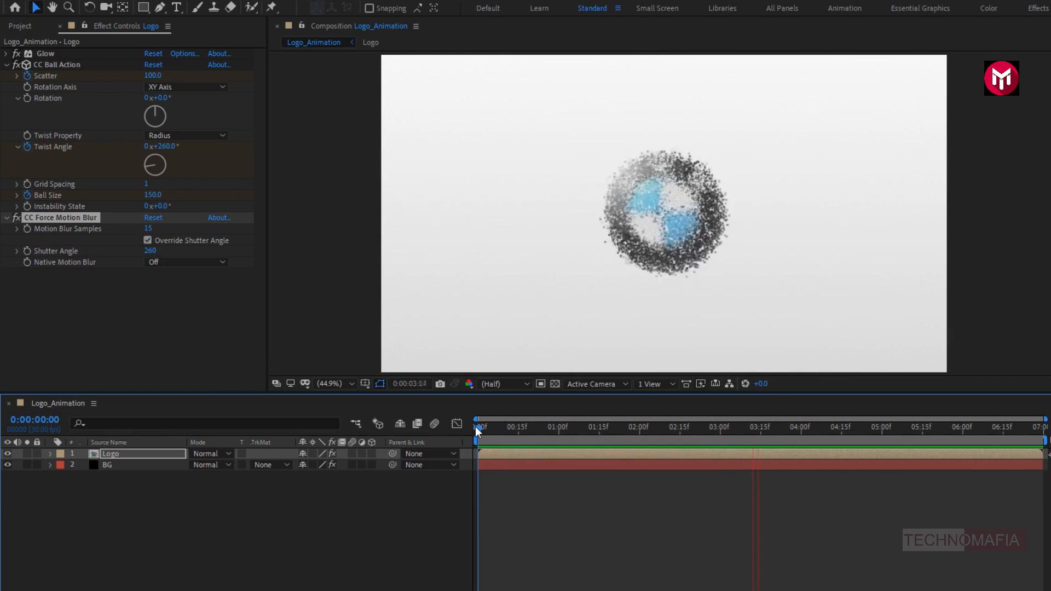
key("space")
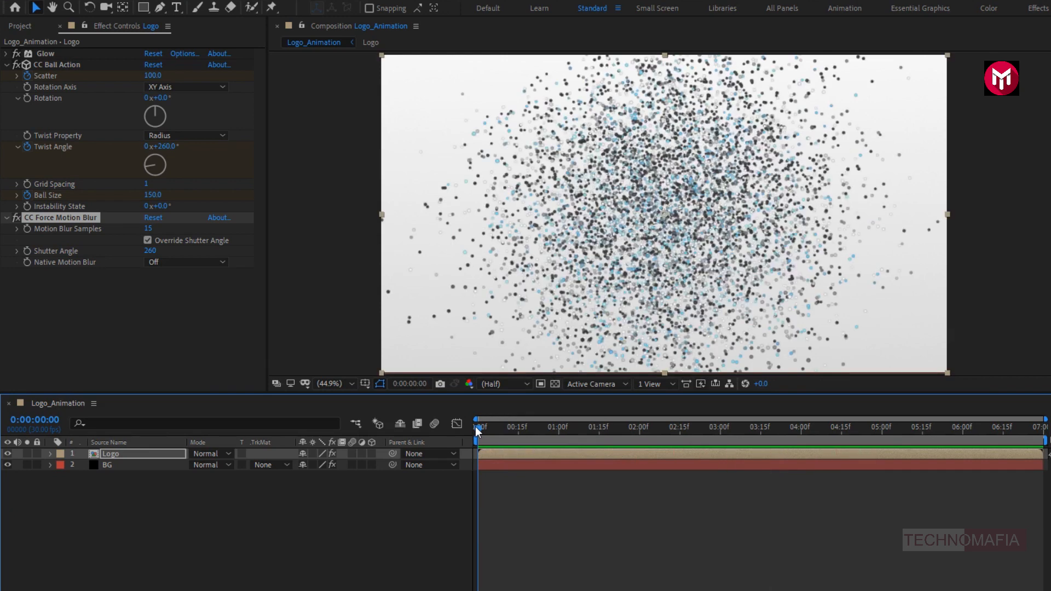
- Reveal the Logo layer's Opacity and add a 100% keyframe at 0:00:03:20
key("t")
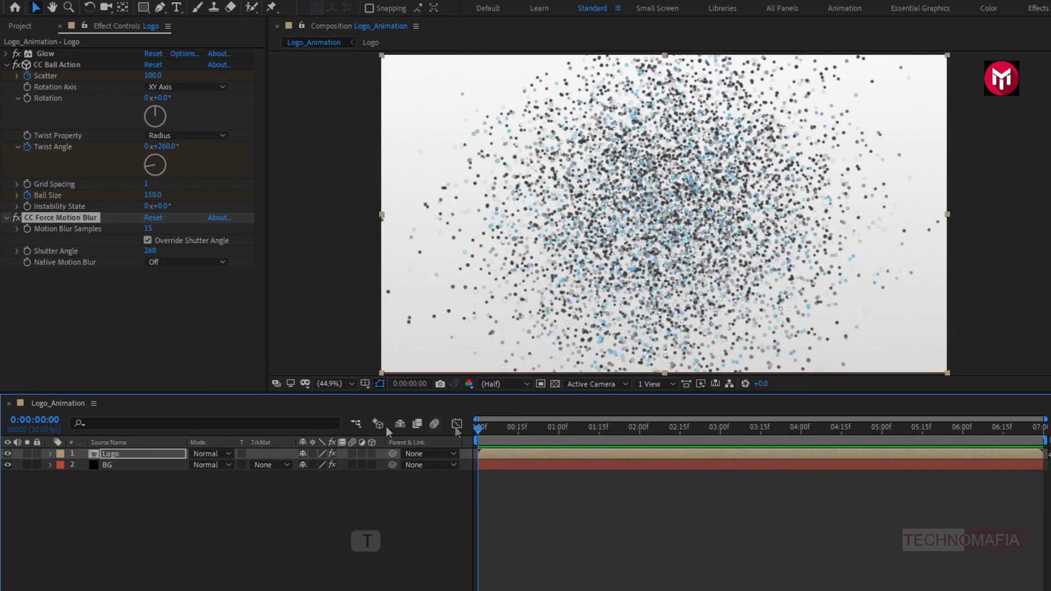
left_click(159, 452)
key("t")
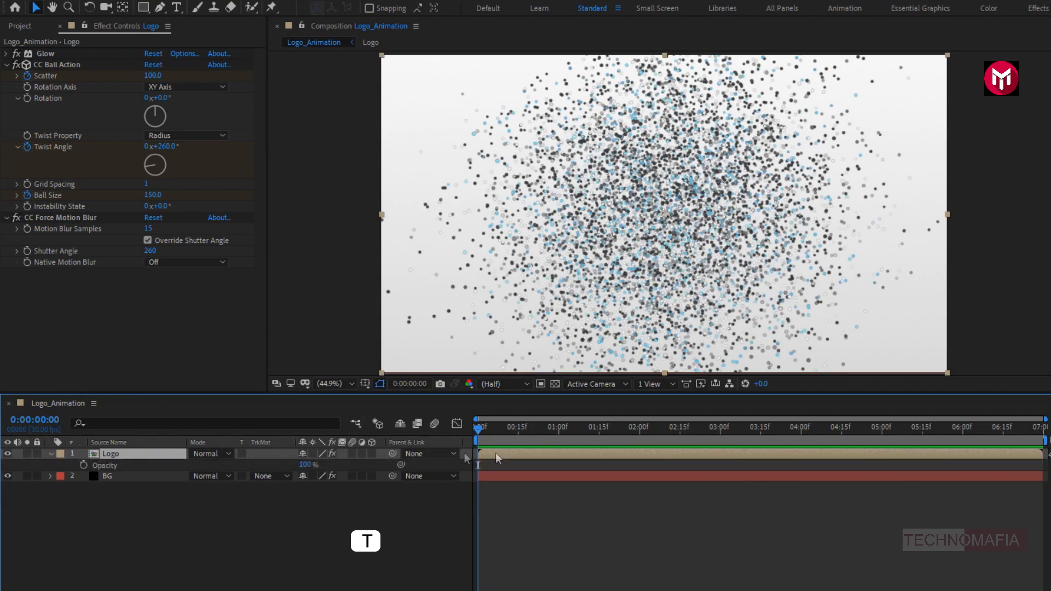
left_click(775, 429)
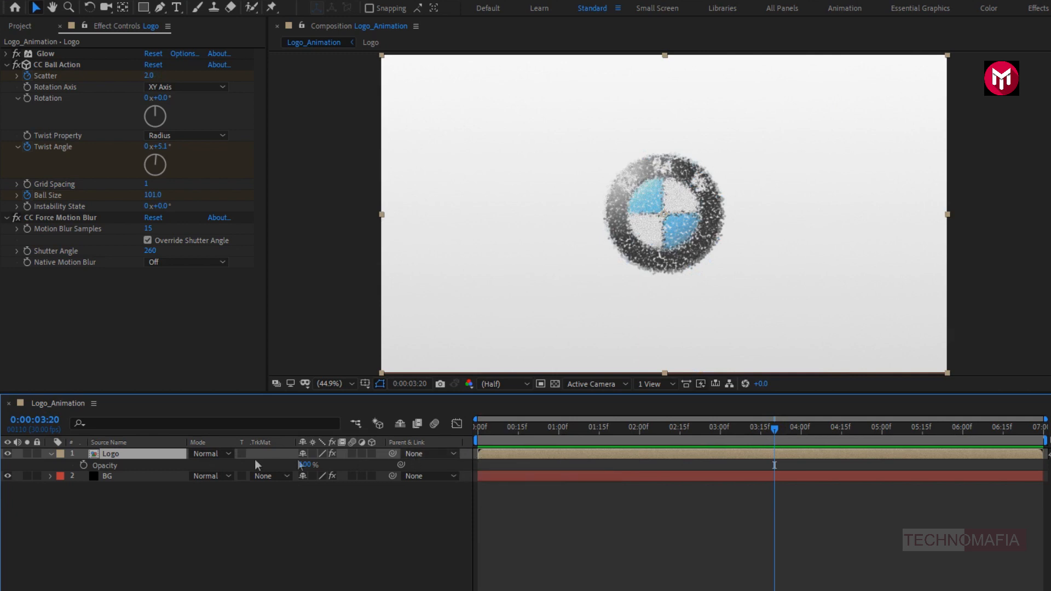
left_click(85, 465)
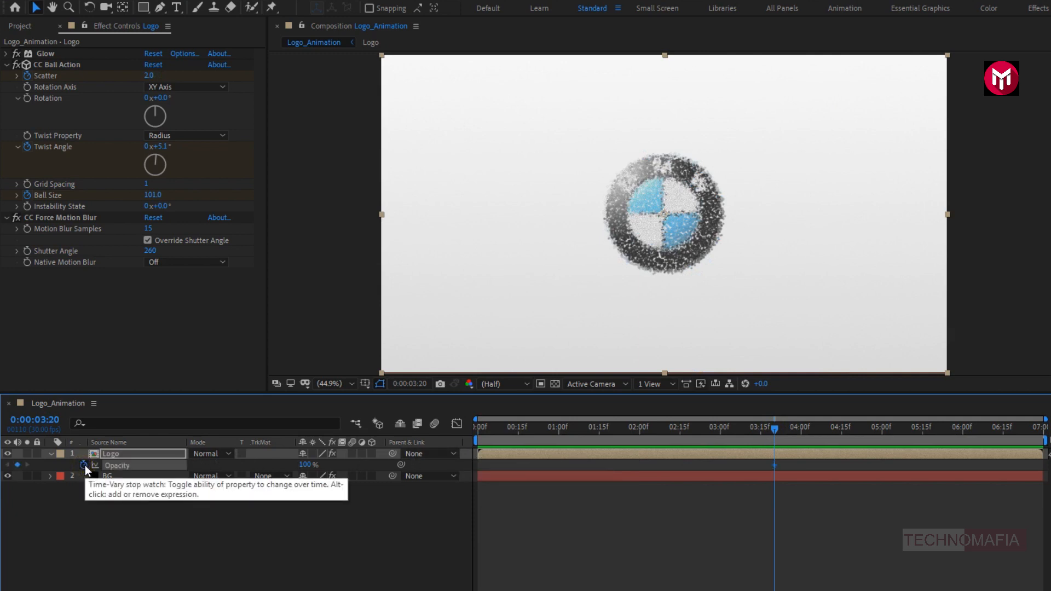
- Set the Logo layer's Opacity to 0% at 0:00:04:00 and collapse its properties
left_click(803, 437)
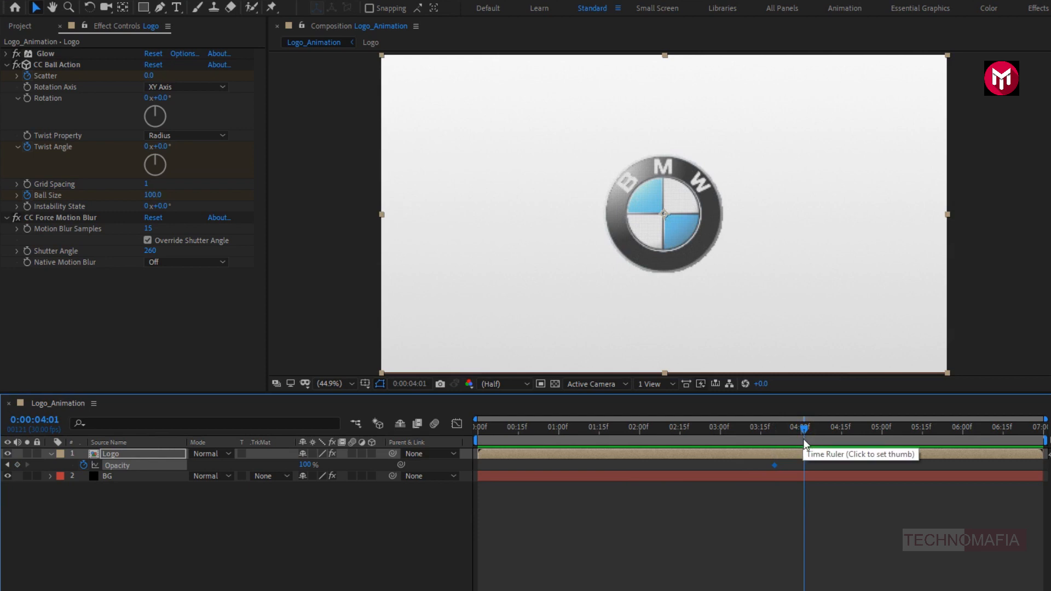
key("Page_Up")
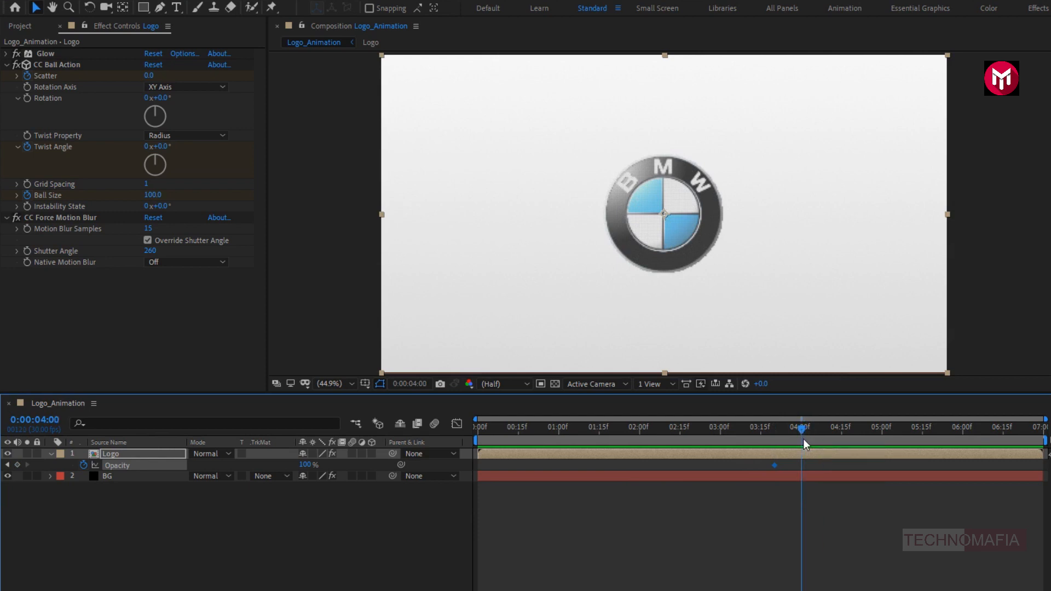
left_click(306, 465)
type("0")
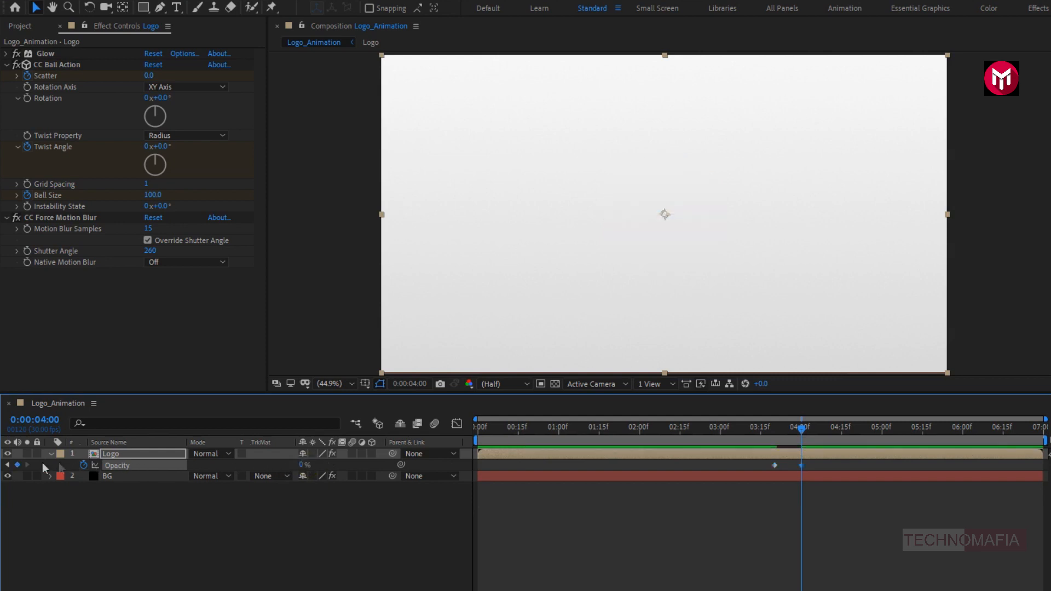
left_click(51, 454)
- Duplicate the Logo layer and reveal the keyframed properties of the copy
left_click(106, 454)
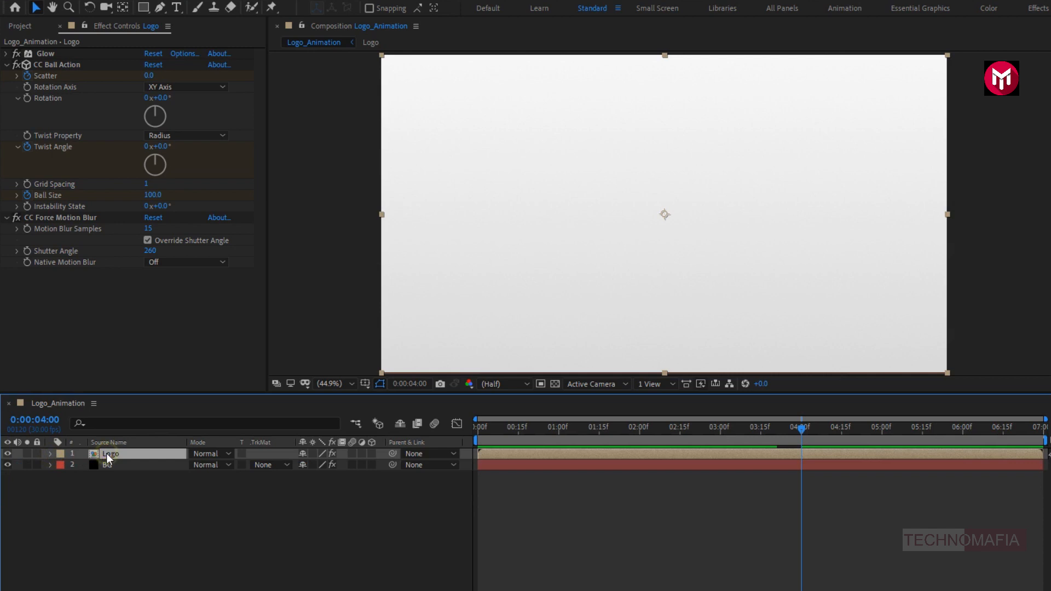
key("ctrl+d")
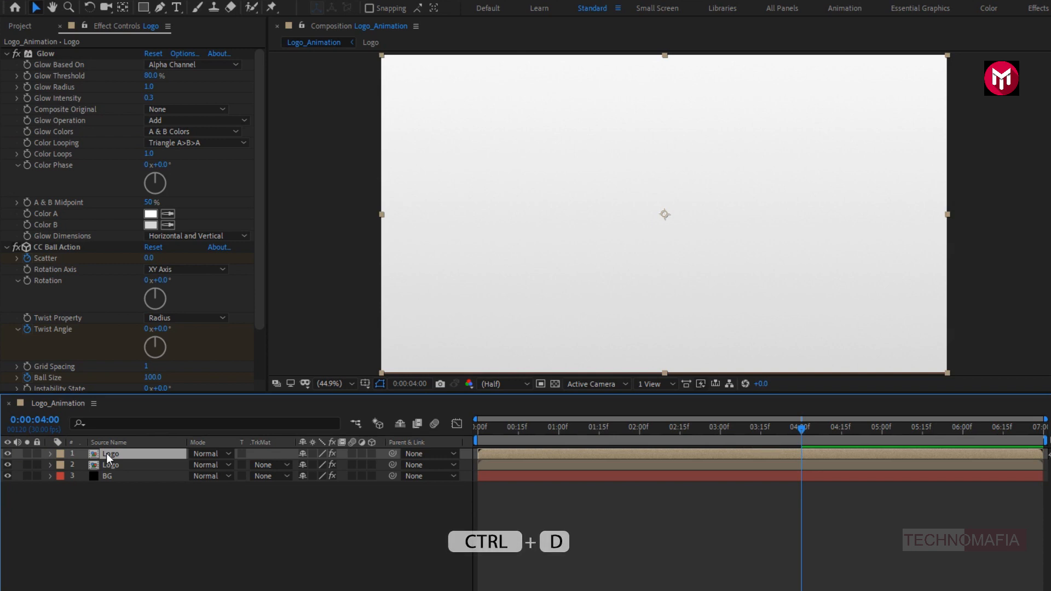
key("u")
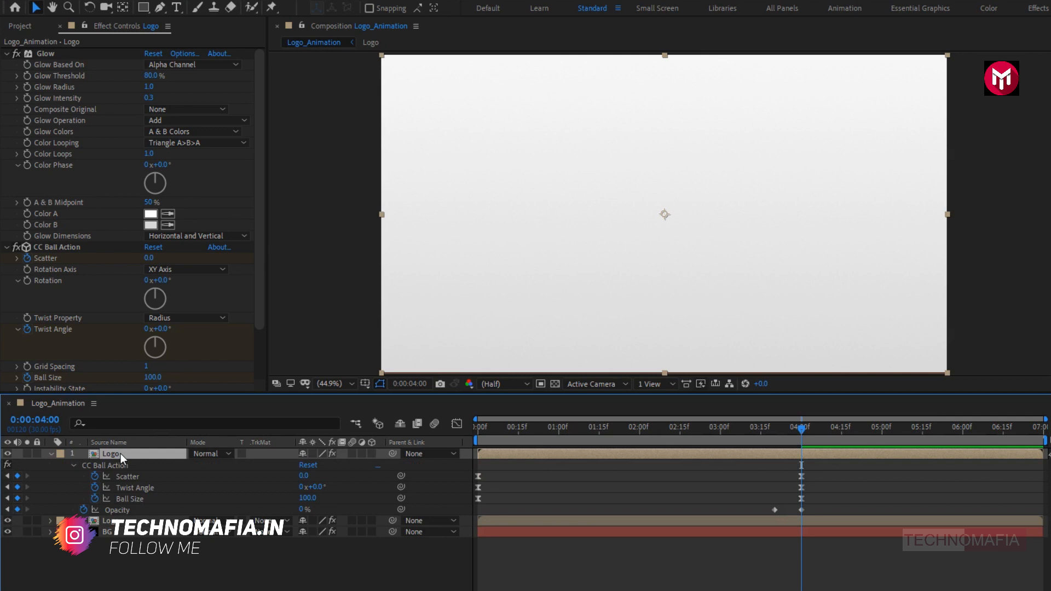
- At 0:00:00:00, set the duplicate Logo layer's CC Ball Action Scatter to 200 and Ball Size to 50
left_click(478, 427)
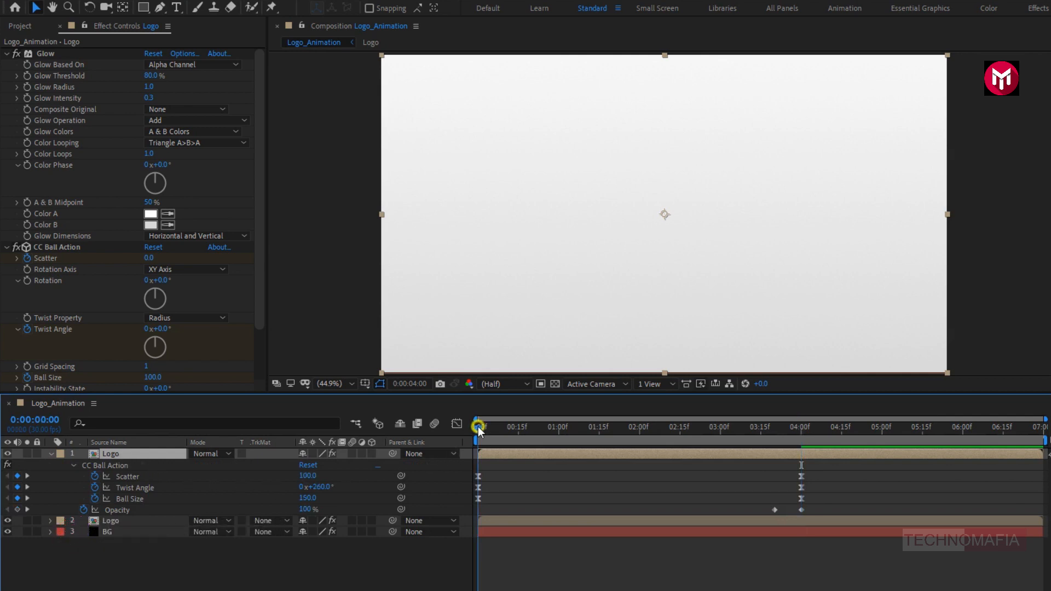
left_click(305, 475)
type("200")
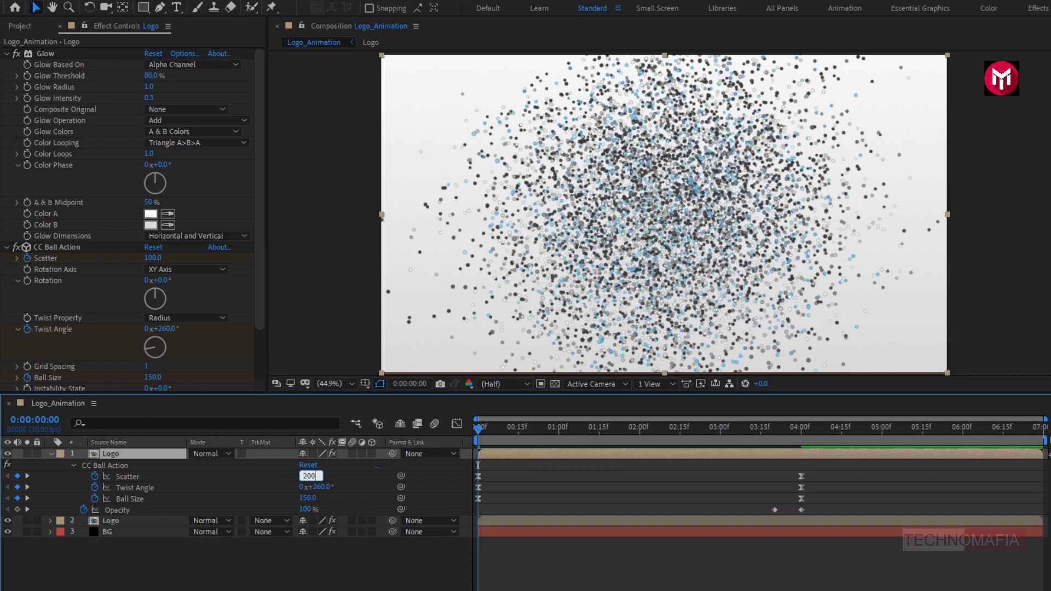
key("Return")
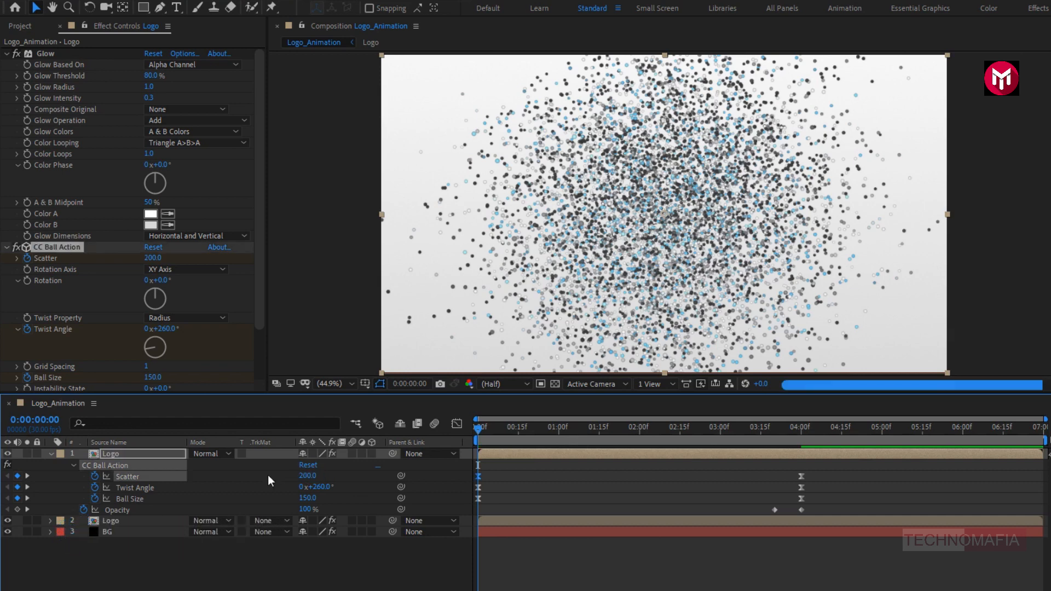
left_click(307, 498)
type("50")
key("Return")
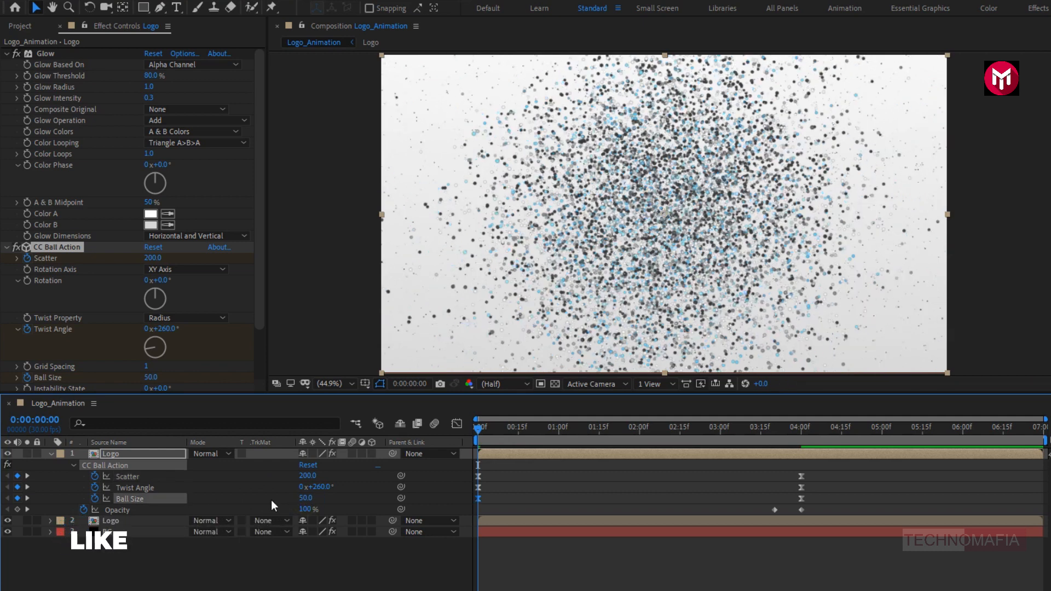
- Set the duplicate Logo layer's Ball Size to 200 at 0:00:04:00
left_click(801, 428)
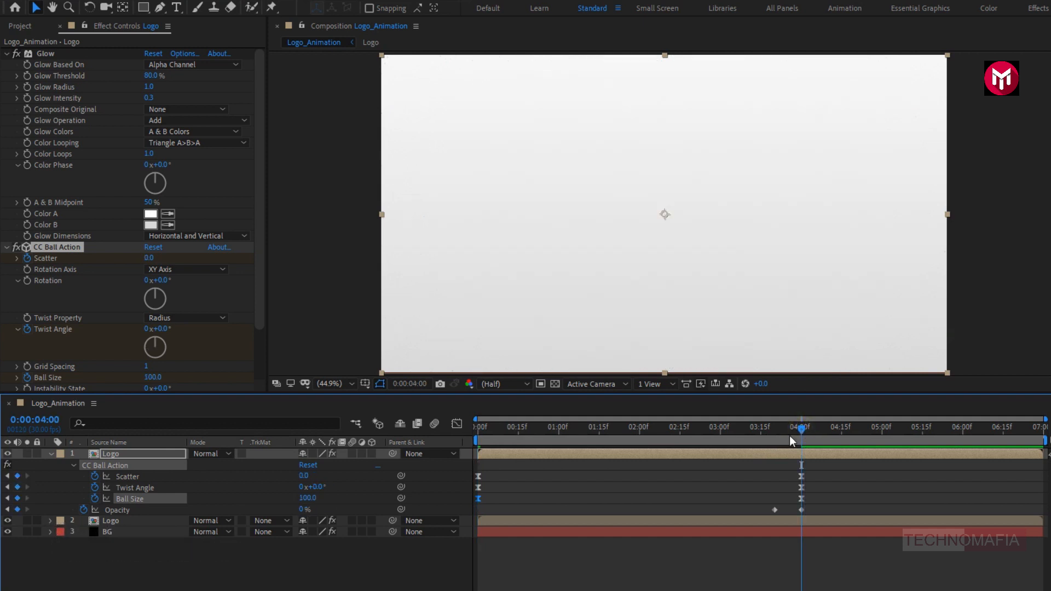
left_click(307, 497)
type("200")
key("Return")
- Collapse the duplicate layer's properties and preview the layered particle animation from the start of the composition
left_click_drag(481, 430, 513, 432)
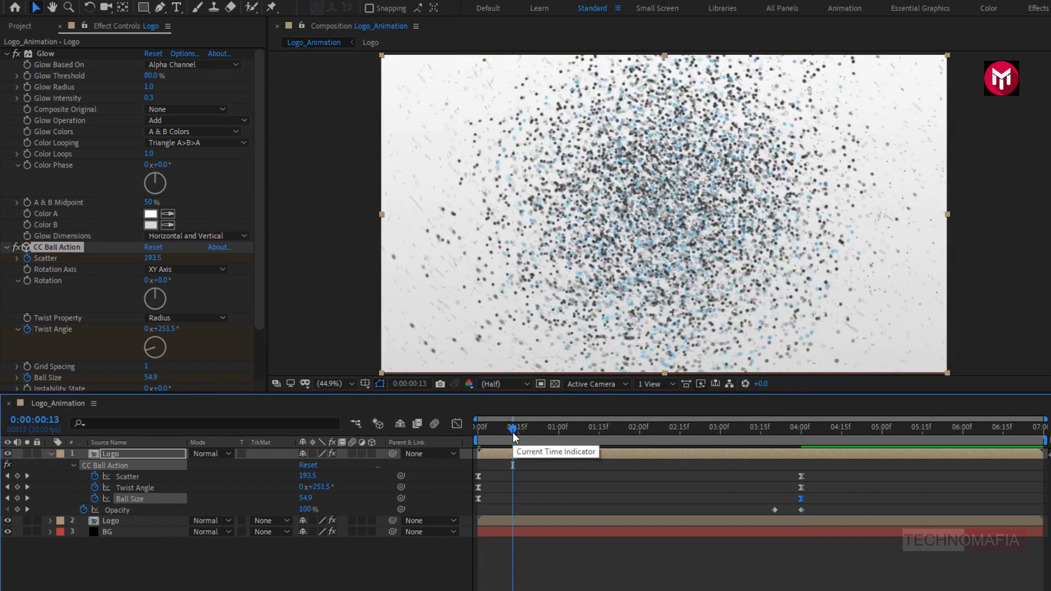
left_click(53, 455)
left_click(50, 455)
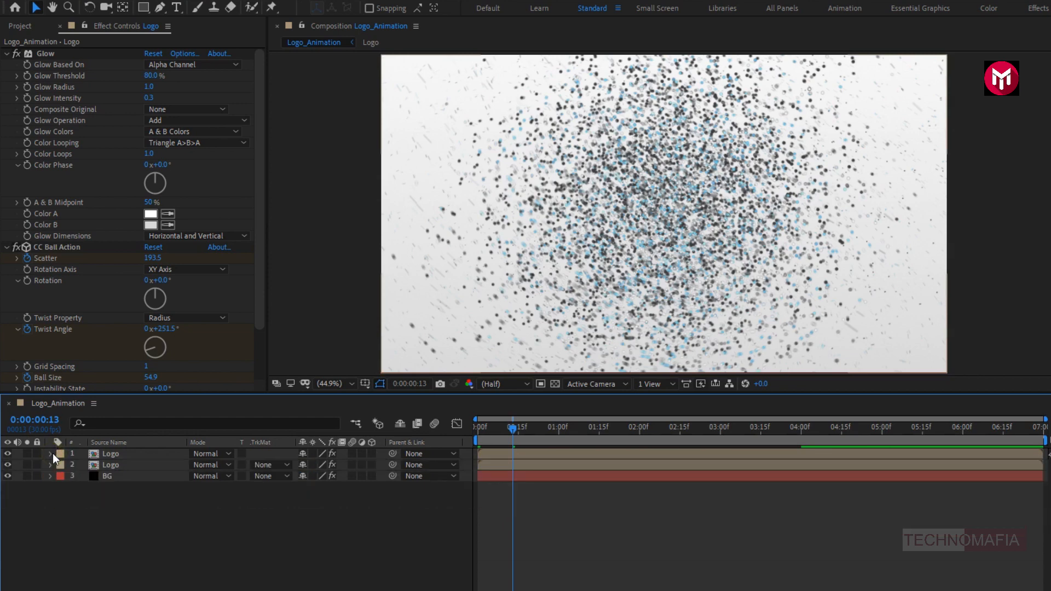
left_click(577, 428)
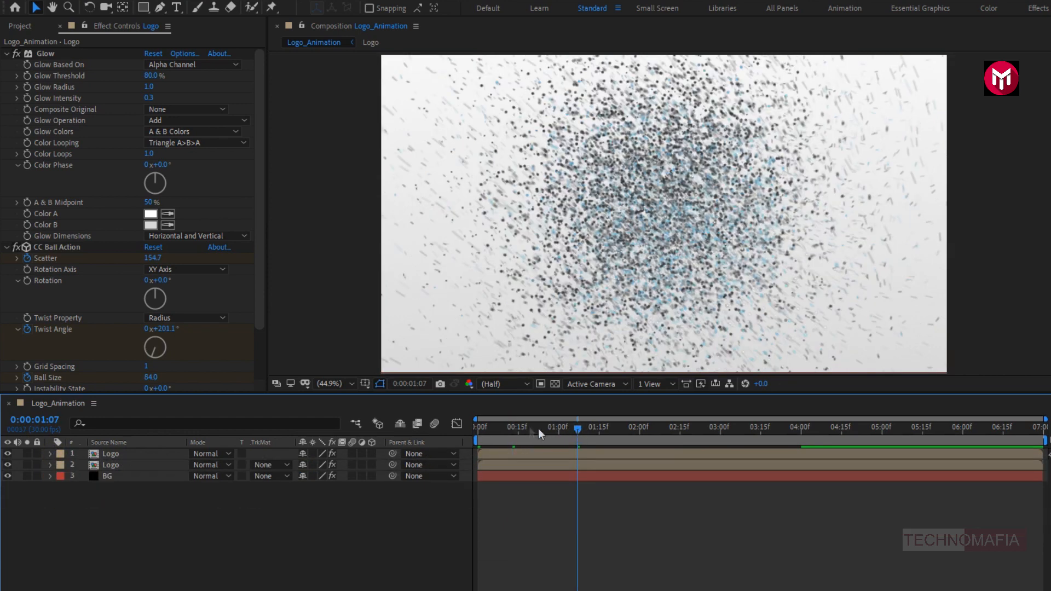
left_click(478, 426)
key("space")
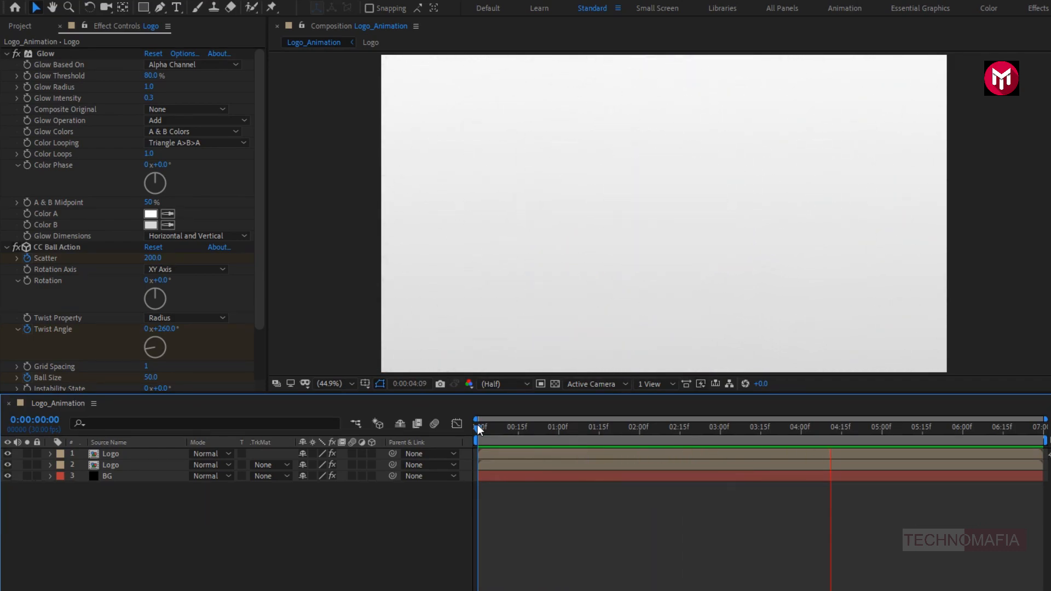
key("space")
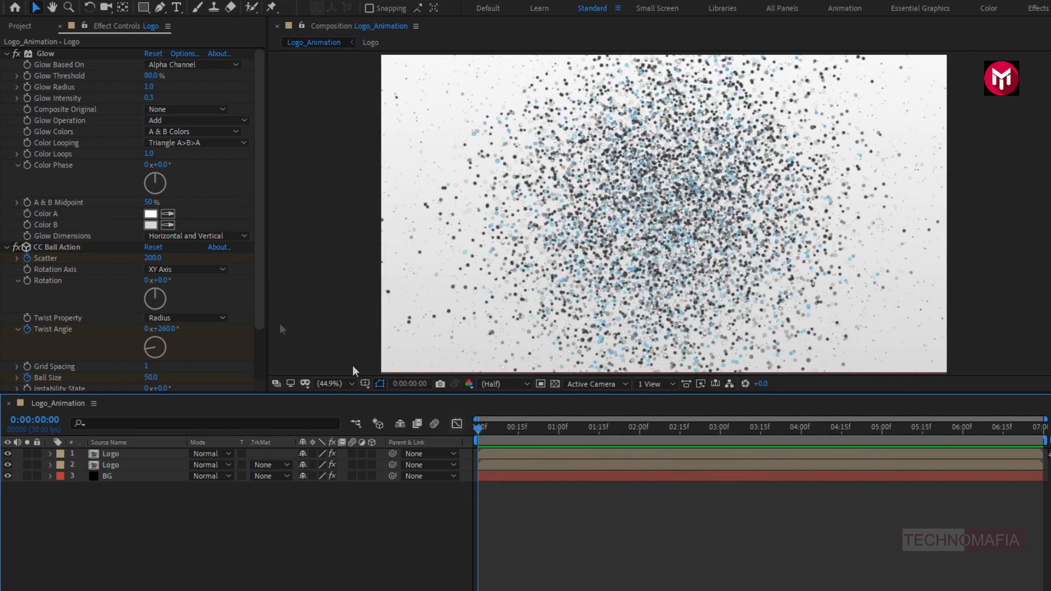
- Add the Logo composition from the project as a new layer above all others in Logo_Animation
left_click(25, 28)
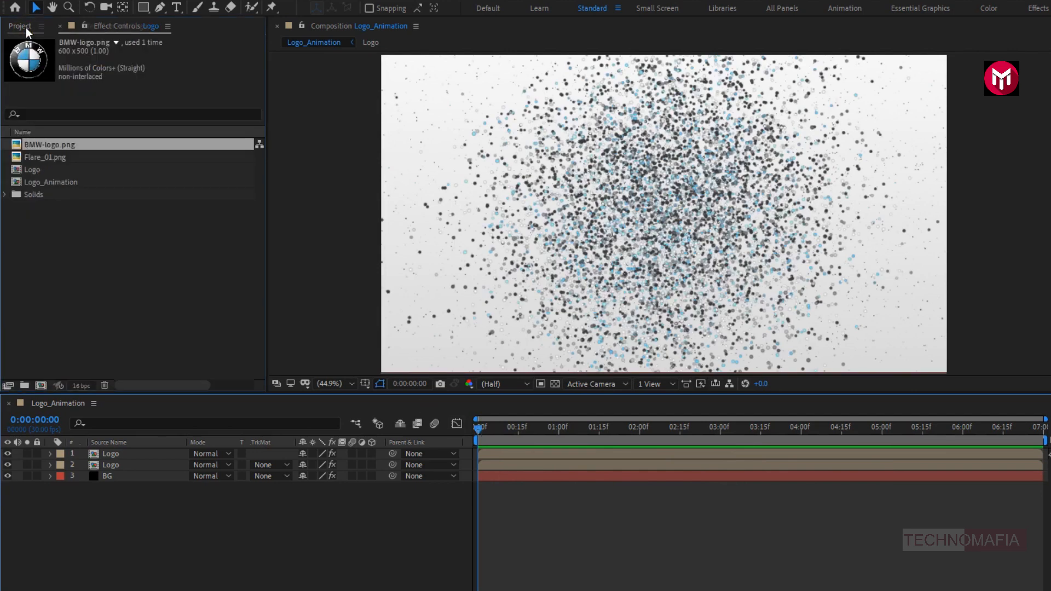
left_click(27, 169)
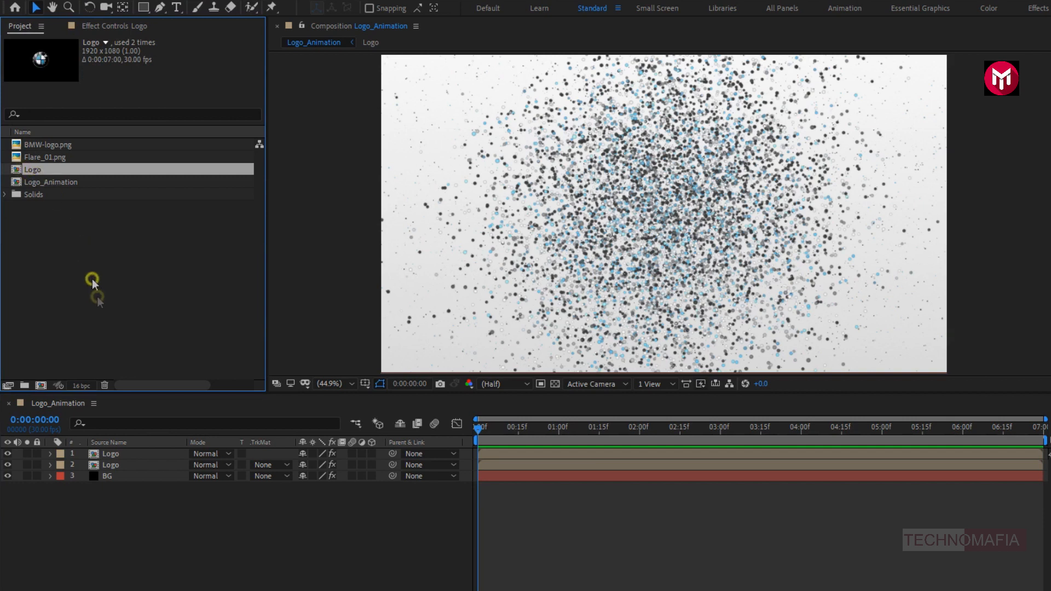
left_click_drag(122, 429, 122, 452)
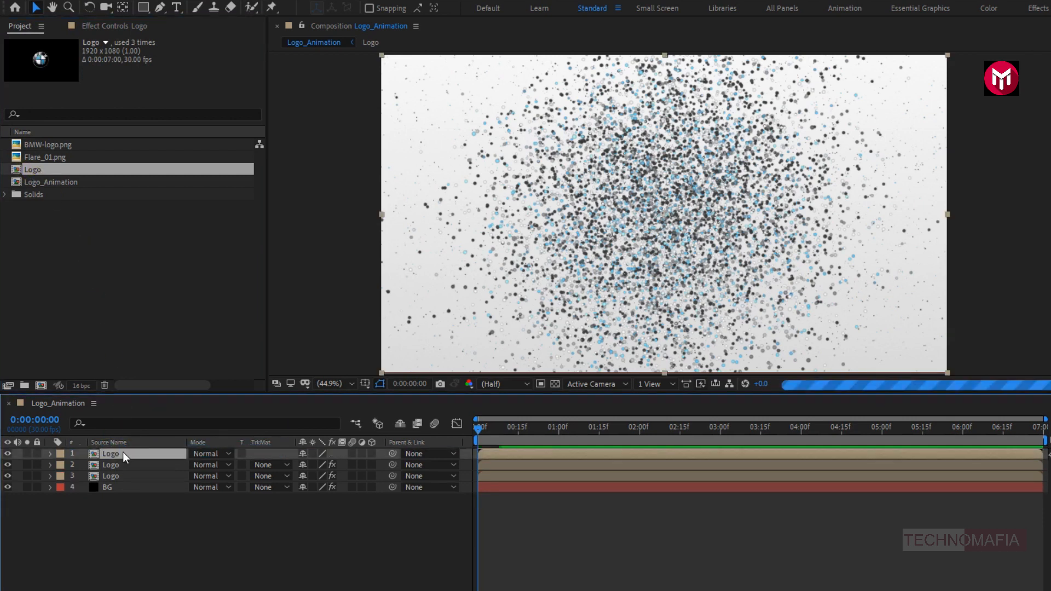
- Keyframe the new top Logo layer's Opacity at 100% at 0:00:04:00 and 0% at 0:00:03:20, and collapse it
left_click(801, 433)
key("t")
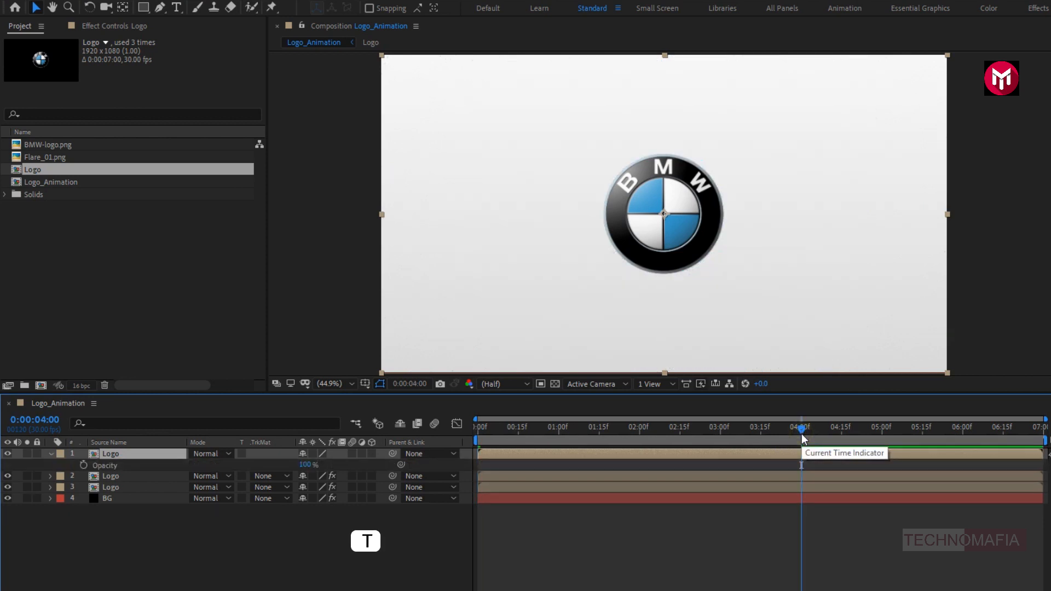
left_click(83, 465)
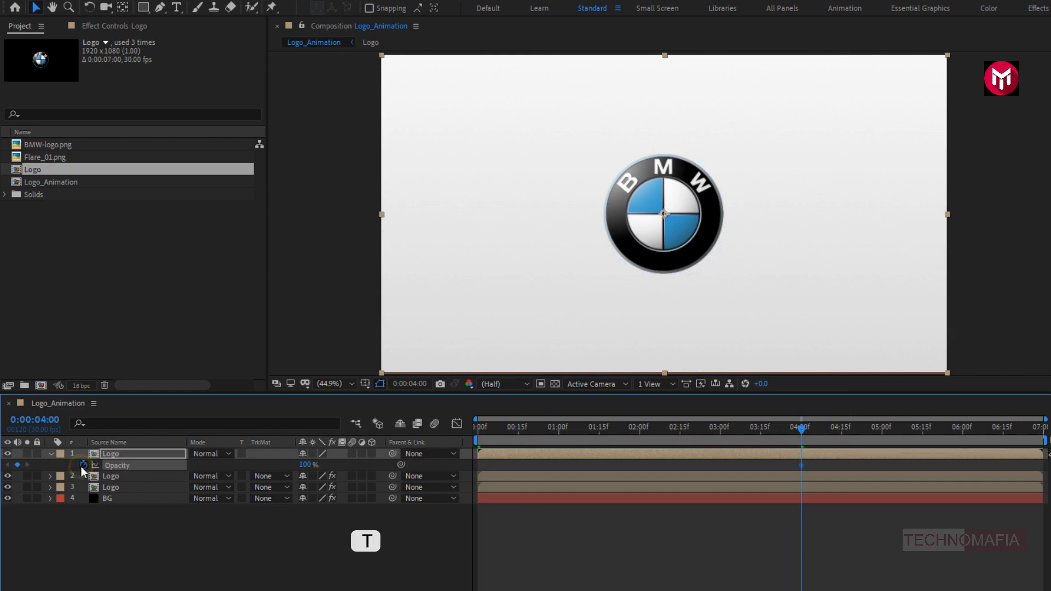
left_click(779, 429)
left_click_drag(779, 430, 774, 429)
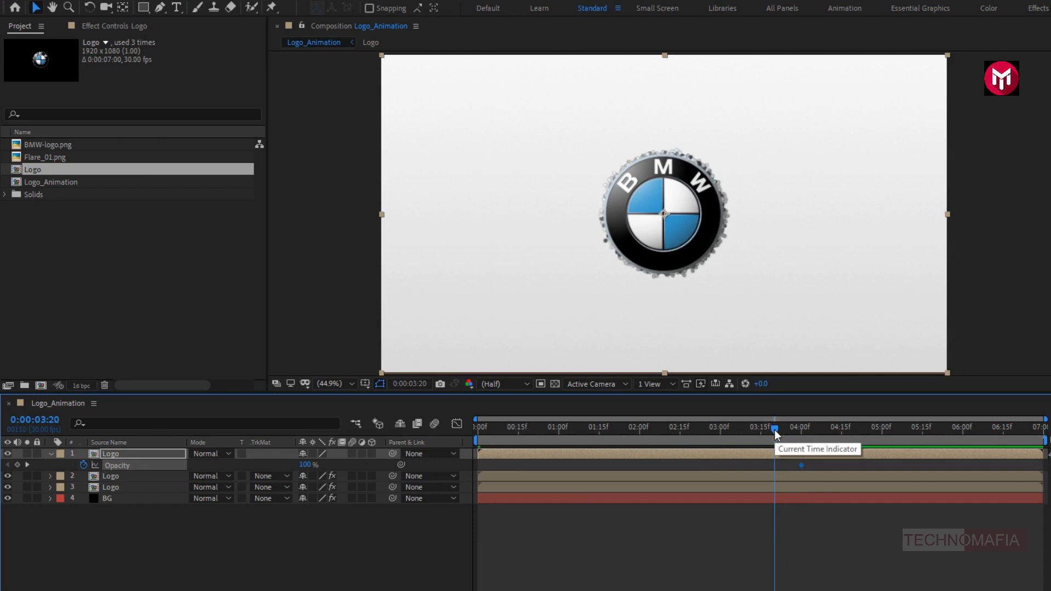
left_click_drag(304, 467, 182, 467)
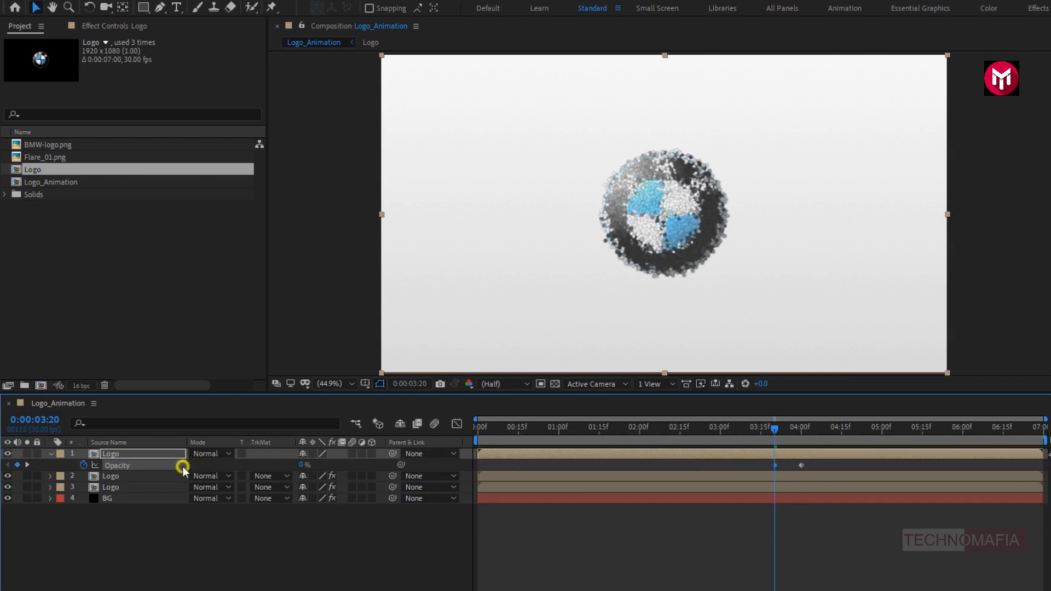
left_click(51, 455)
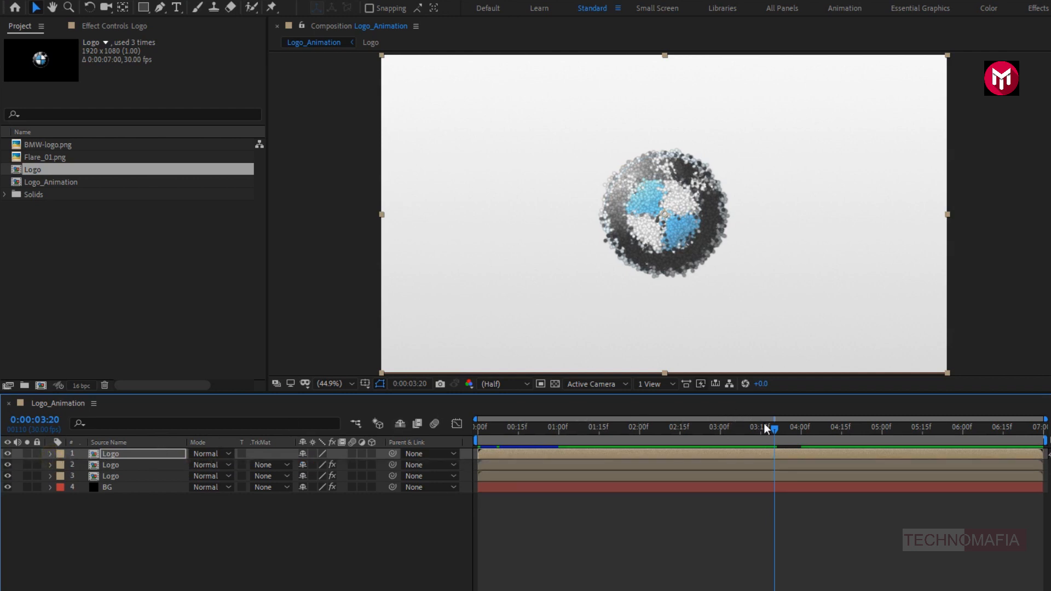
left_click_drag(773, 430, 816, 433)
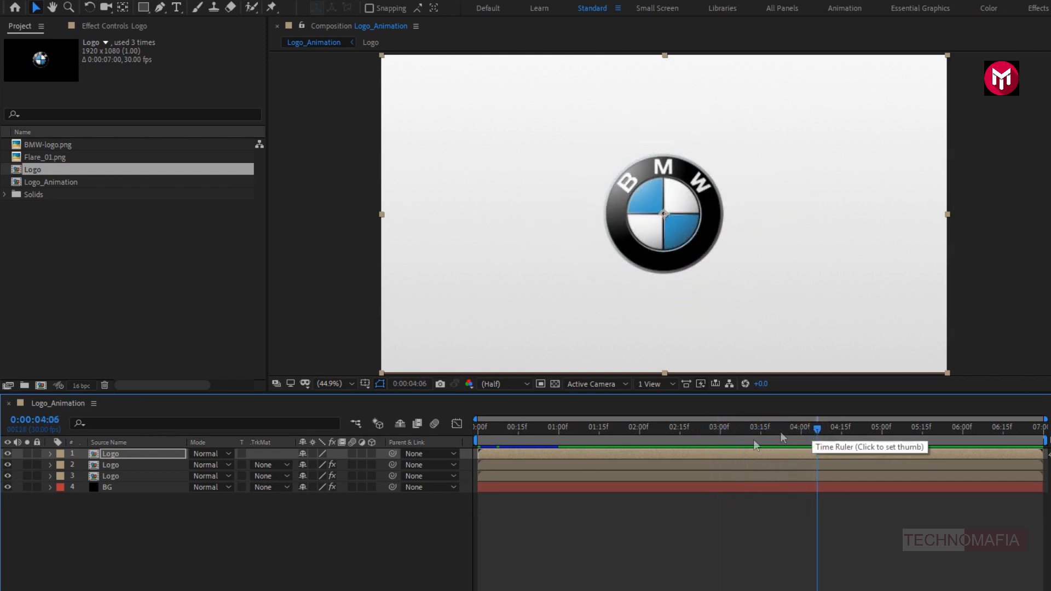
left_click(248, 530)
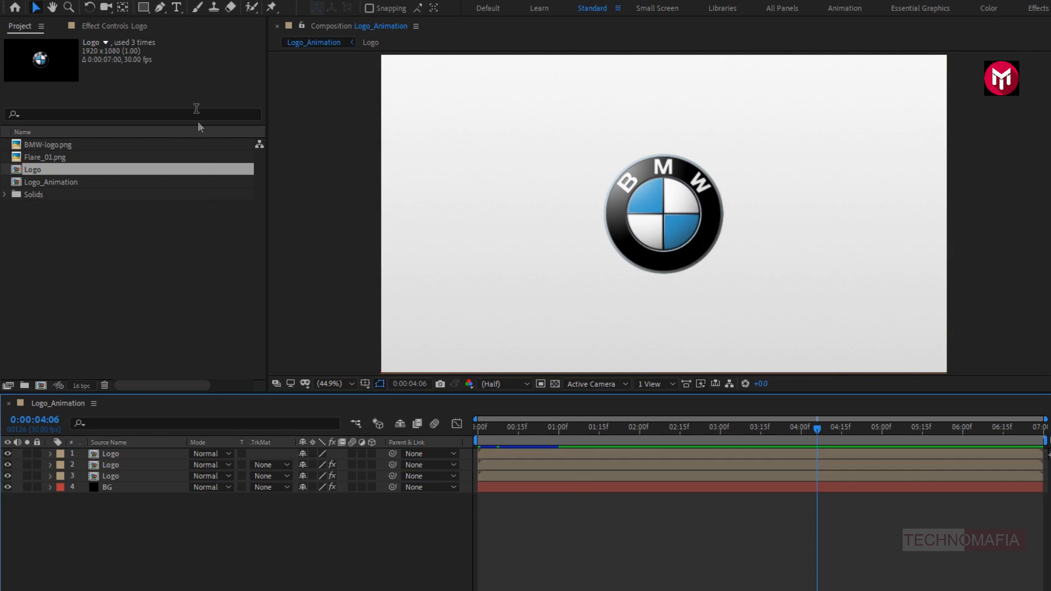
left_click(176, 7)
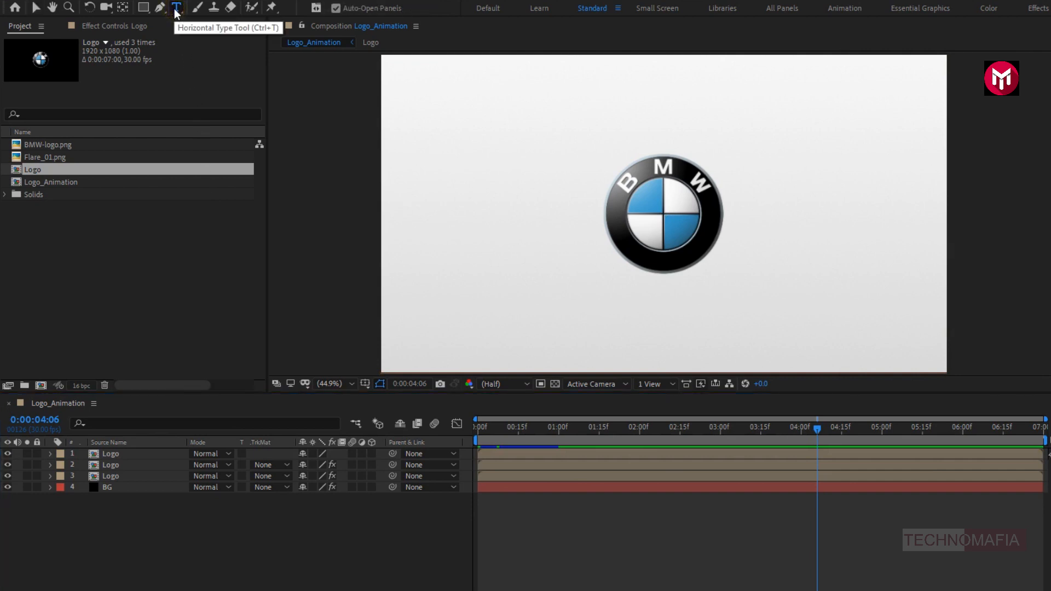
left_click(648, 305)
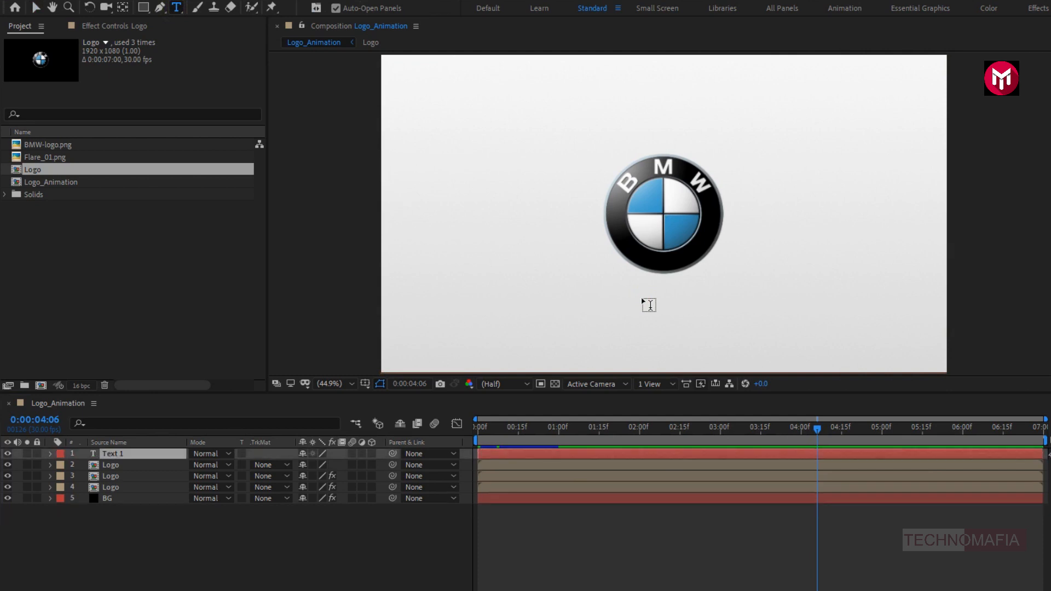
type("www")
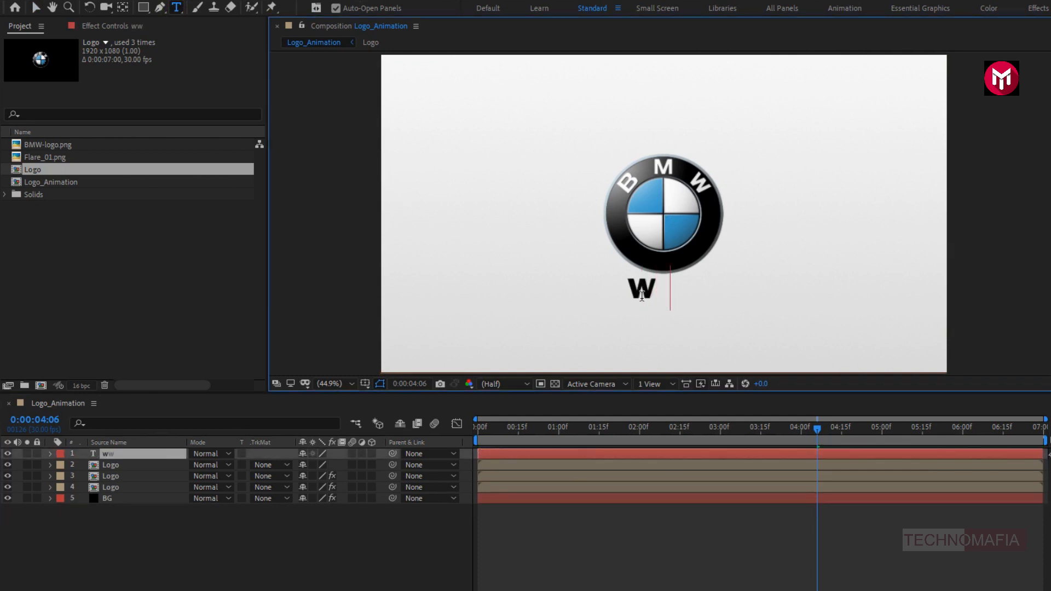
type(".bmw.com")
key("Escape")
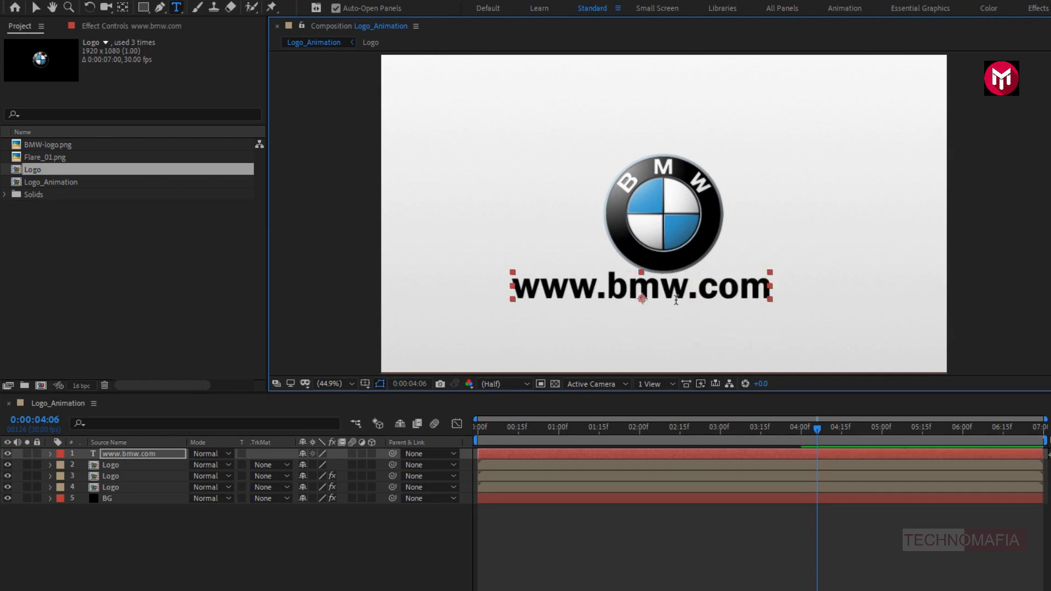
left_click(126, 456)
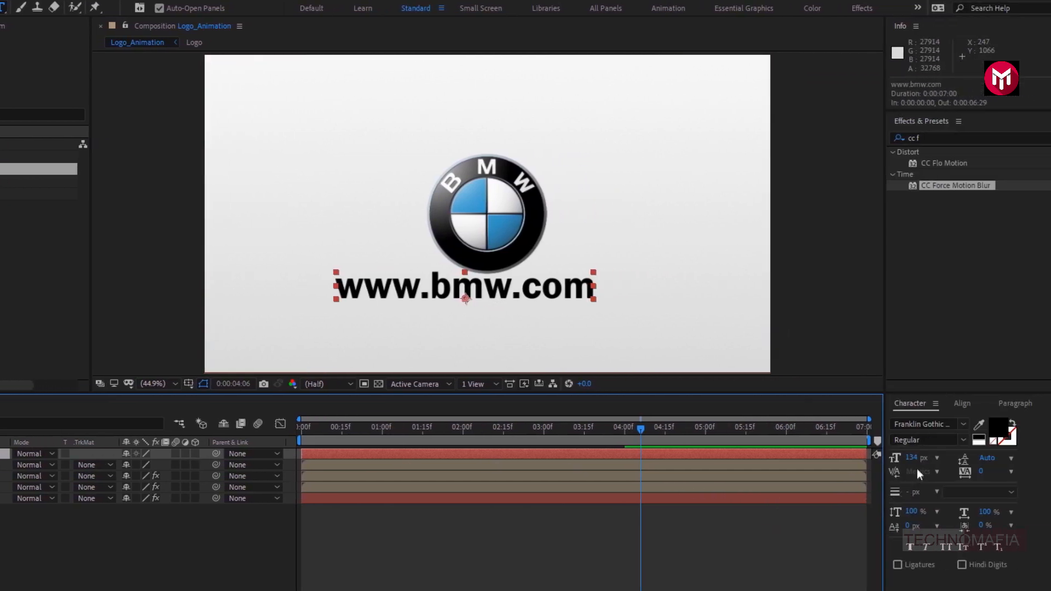
left_click_drag(912, 460, 901, 464)
left_click(957, 404)
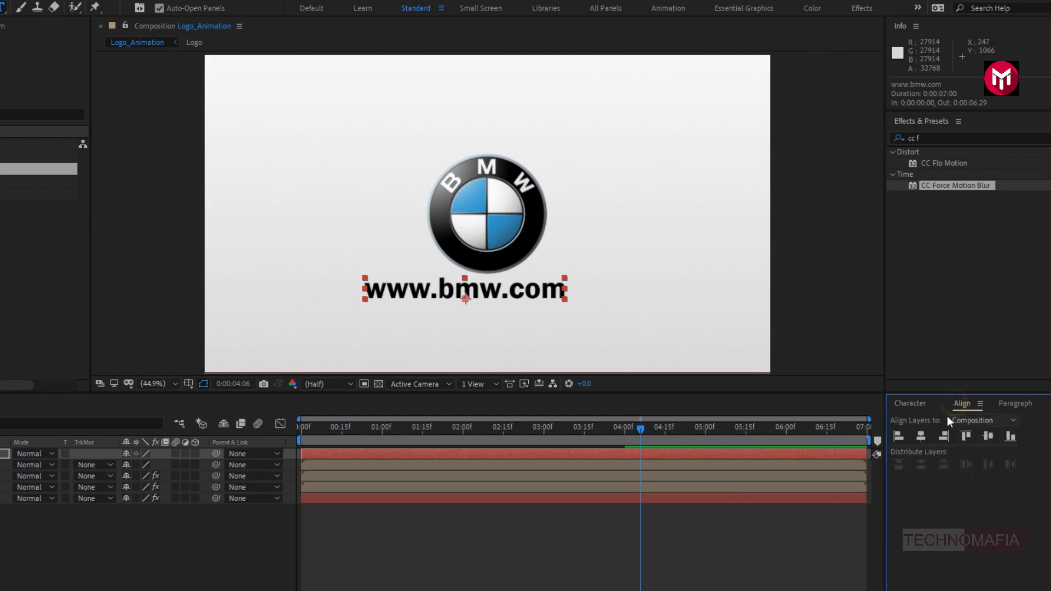
left_click(923, 438)
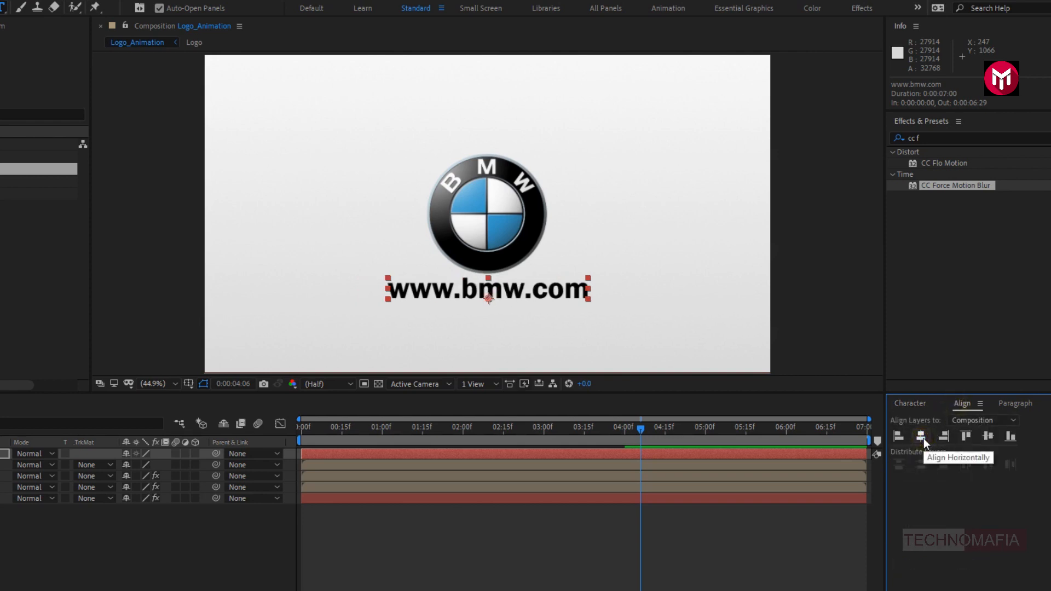
left_click(3, 453)
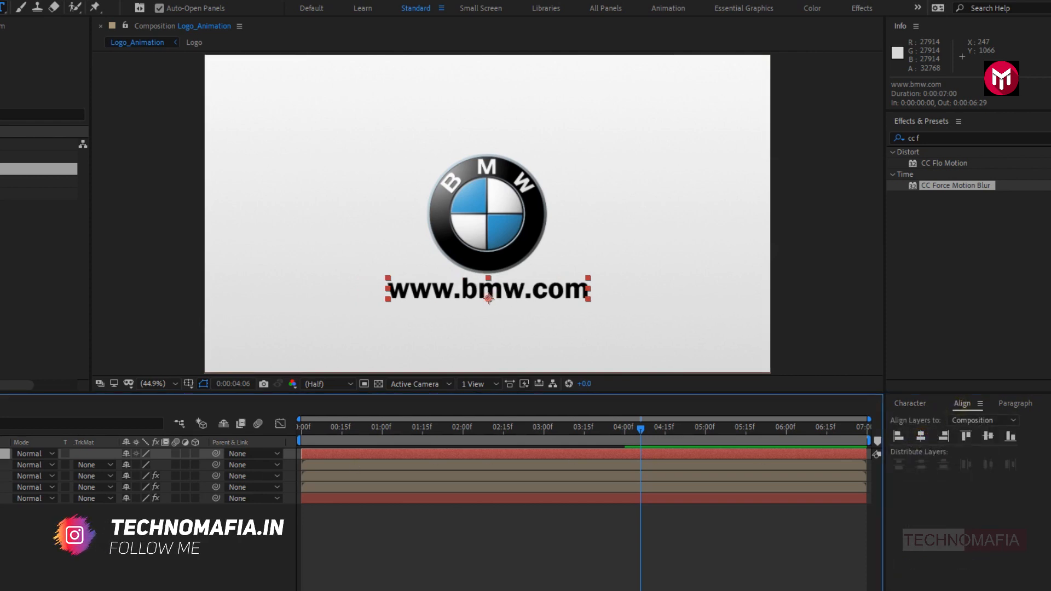
key("Down")
key("Down")
key("Down")
key("Down")
key("Down")
key("Down")
key("Down")
key("Down")
key("Down")
key("Down")
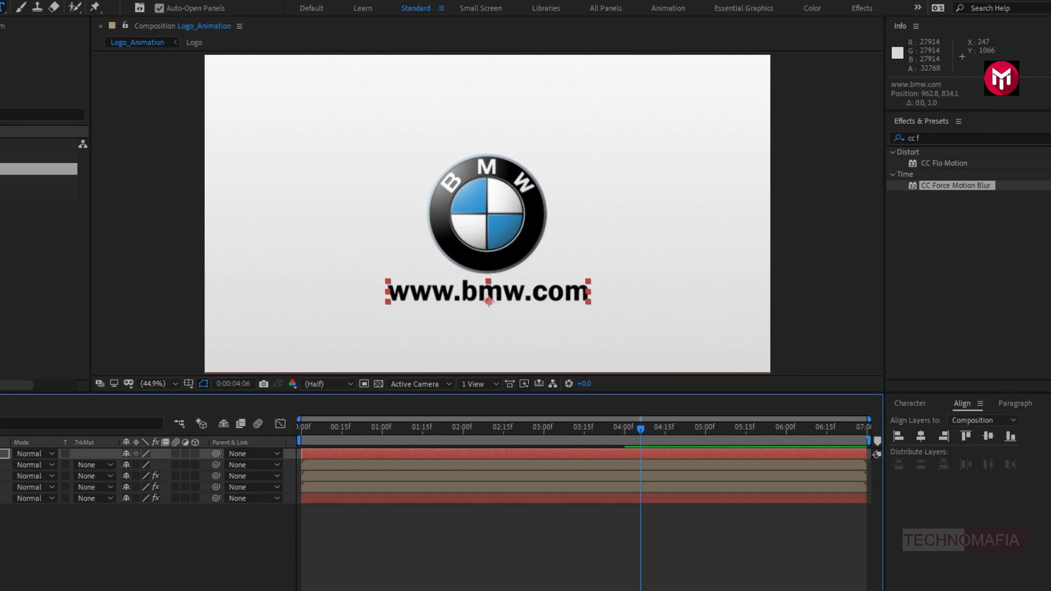
left_click(914, 403)
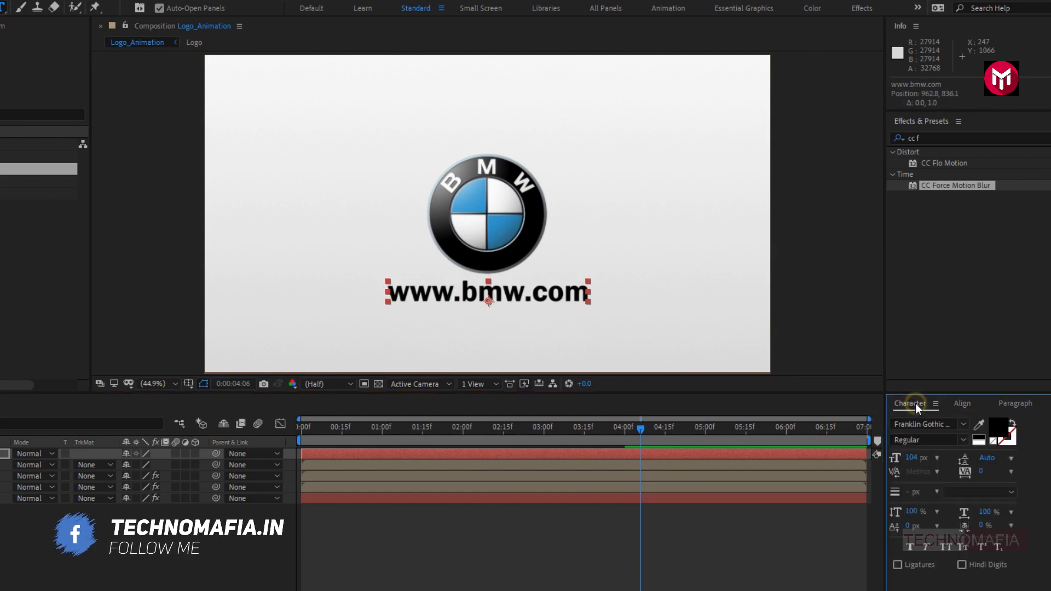
left_click(946, 546)
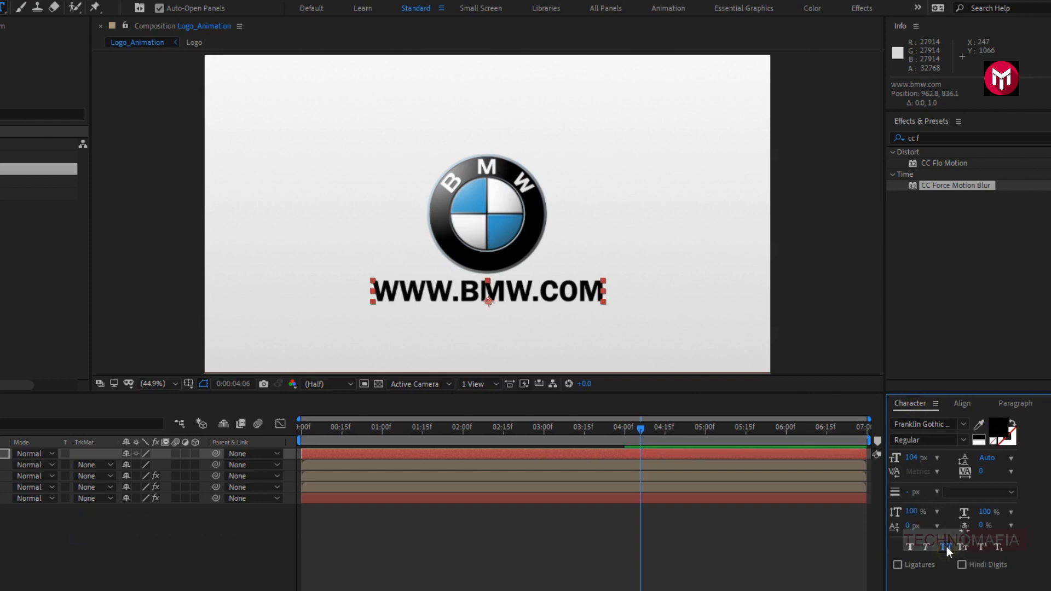
left_click_drag(911, 459, 908, 460)
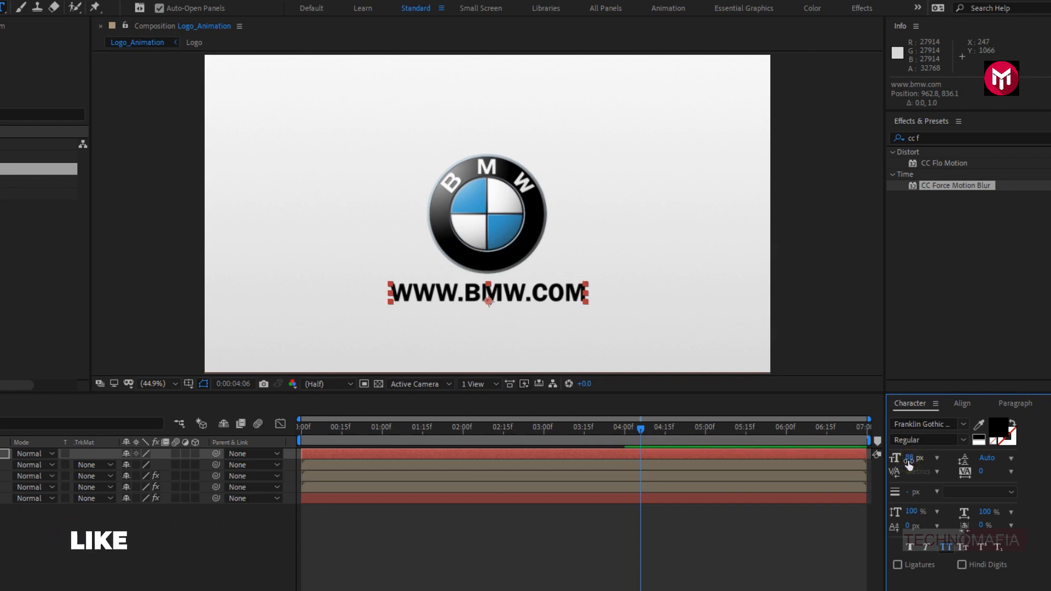
left_click(144, 454)
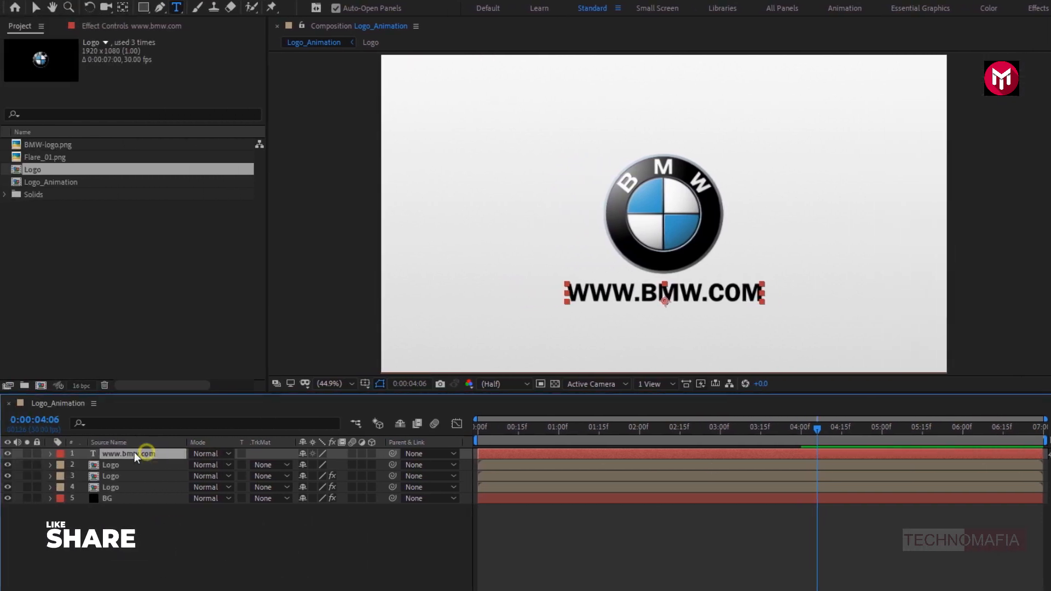
left_click(51, 454)
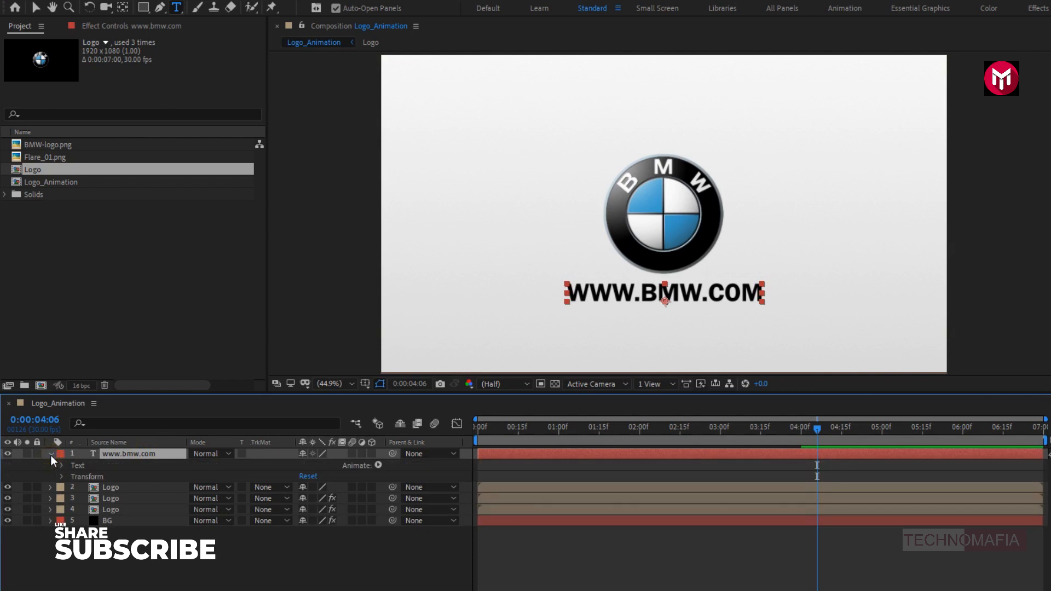
left_click(377, 464)
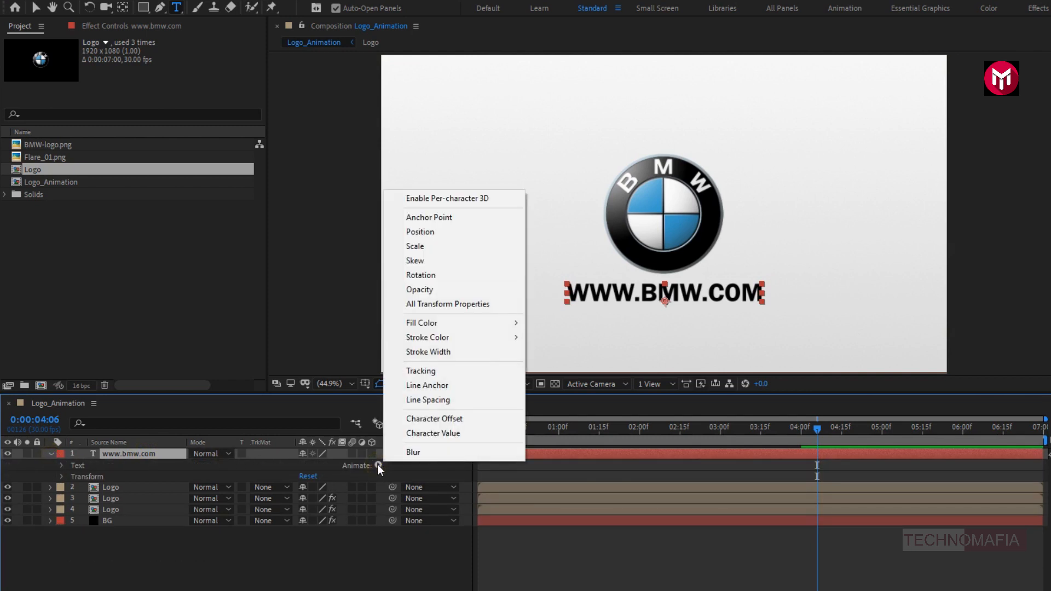
left_click(401, 371)
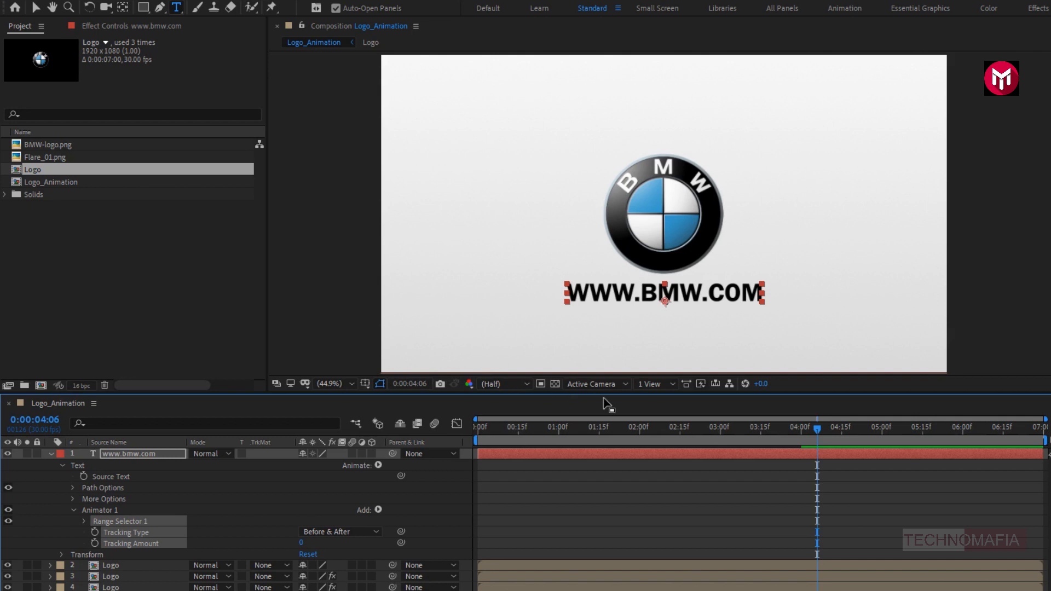
- Keyframe the text animator's Tracking Amount at 0 at 0:00:06:00 and 15 at 0:00:04:00
left_click(962, 436)
left_click(87, 540)
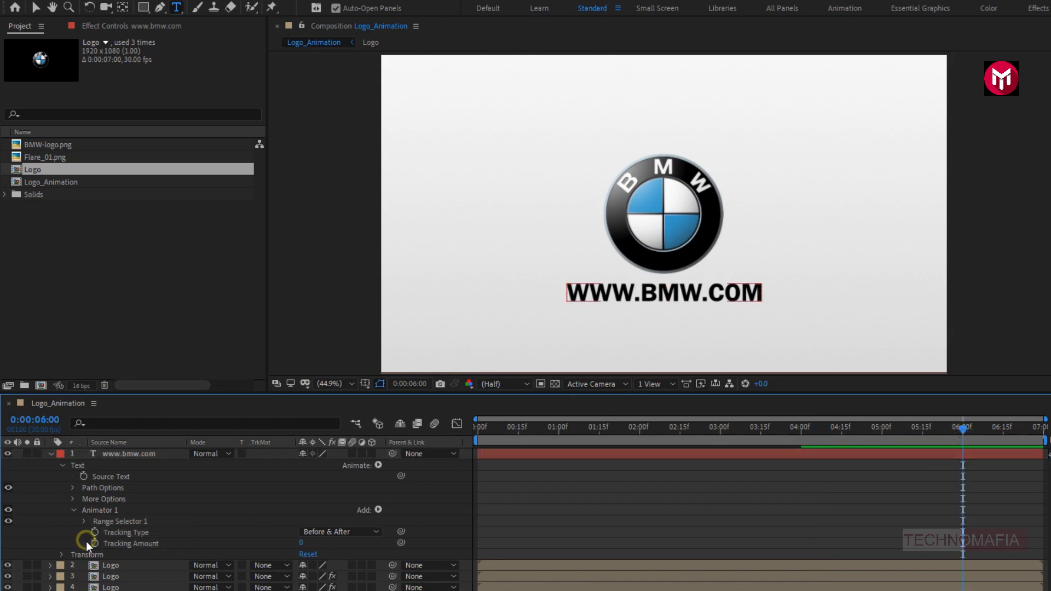
left_click(96, 544)
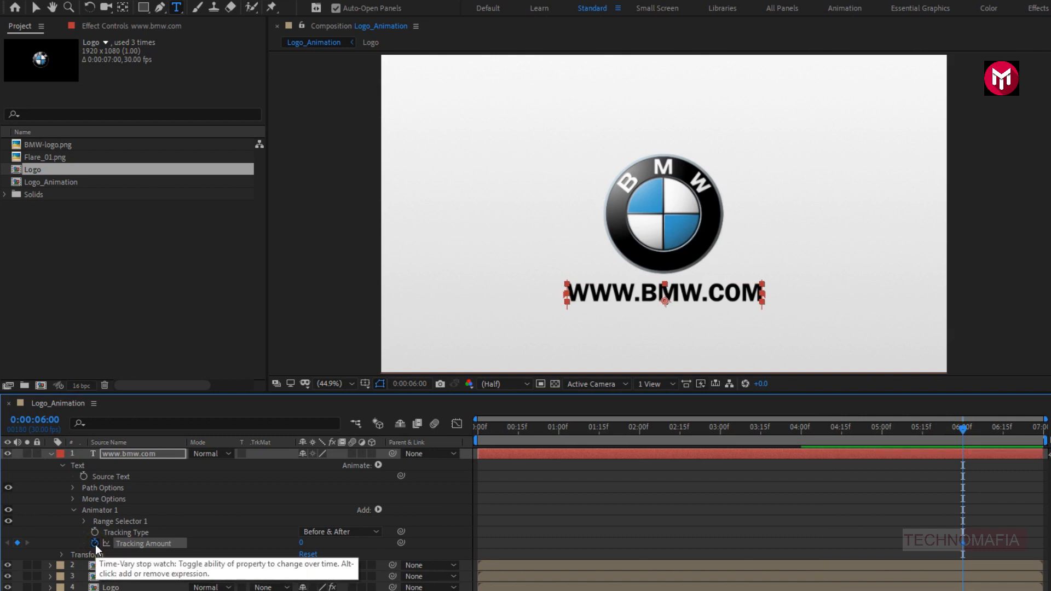
left_click(801, 429)
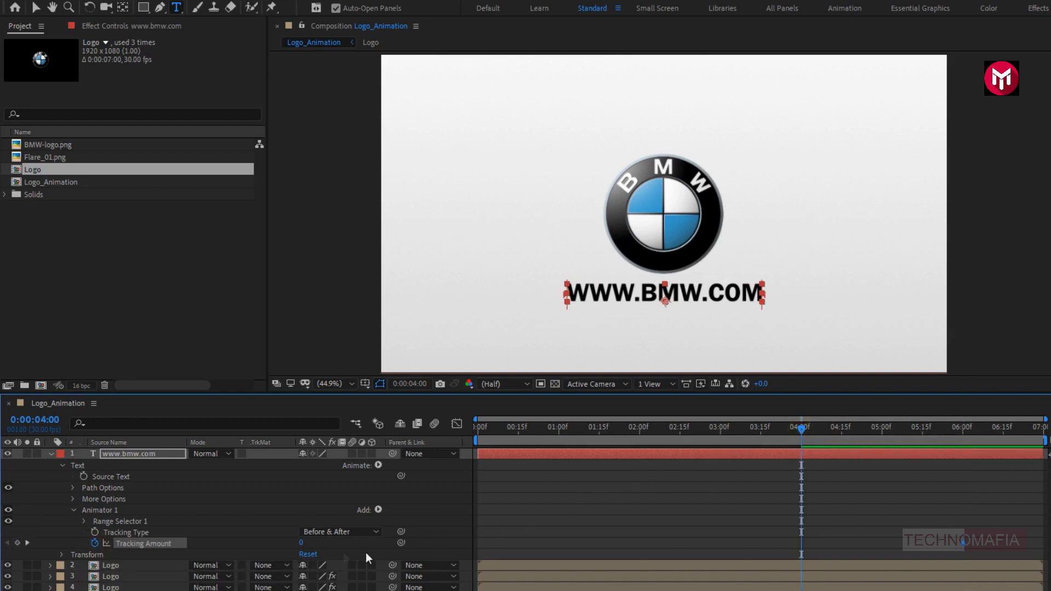
left_click(301, 542)
type("15")
key("Return")
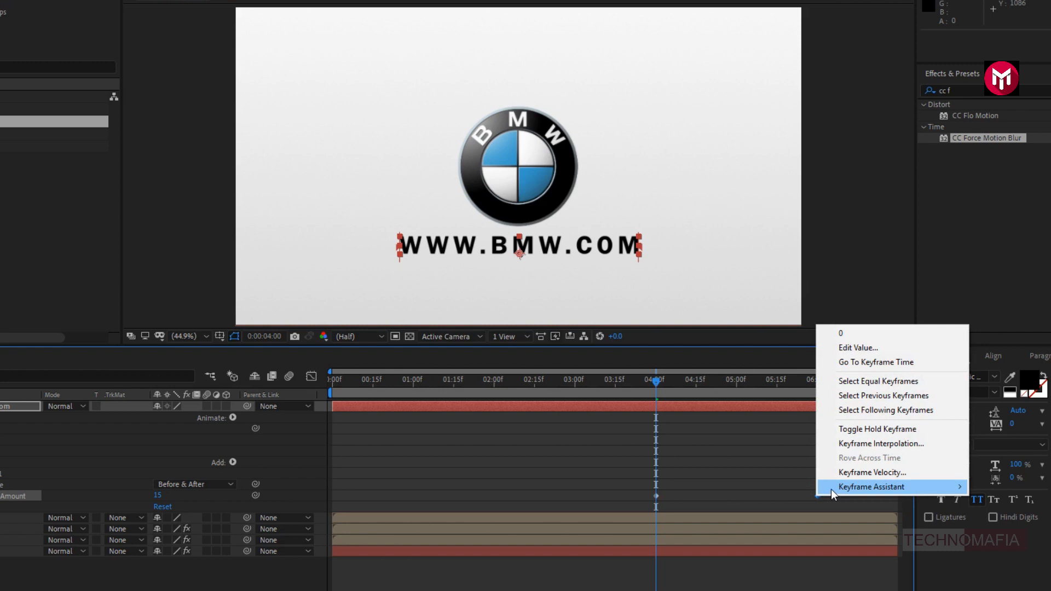
- Apply Easy Ease to the 0:00:06:00 Tracking Amount keyframe and reshape the speed graph so the motion starts fast and slows down
mouse_move(831, 490)
left_click(659, 525)
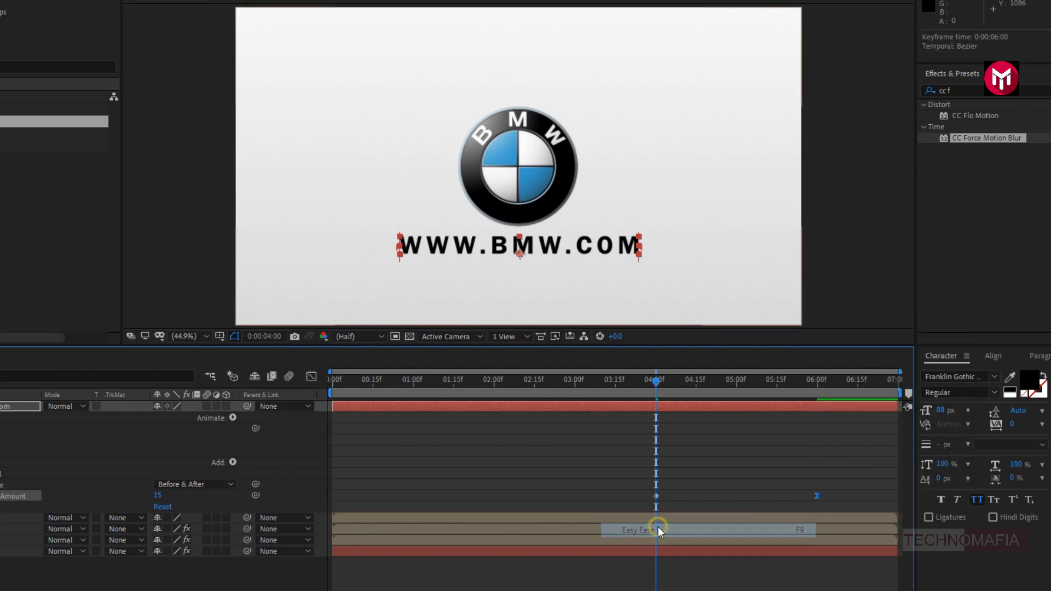
left_click(310, 379)
left_click_drag(790, 416, 663, 412)
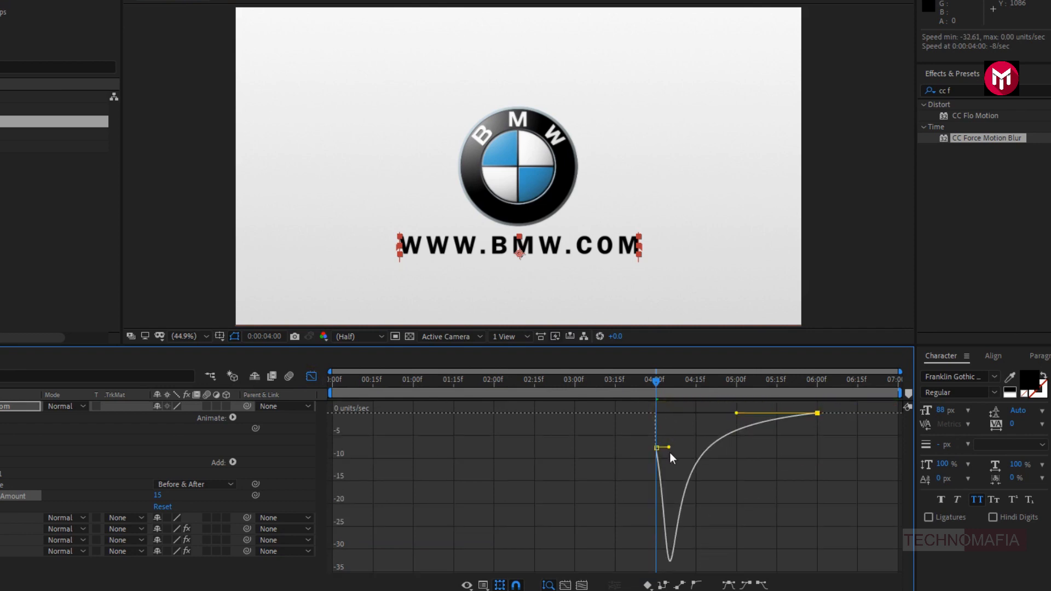
left_click_drag(669, 447, 643, 447)
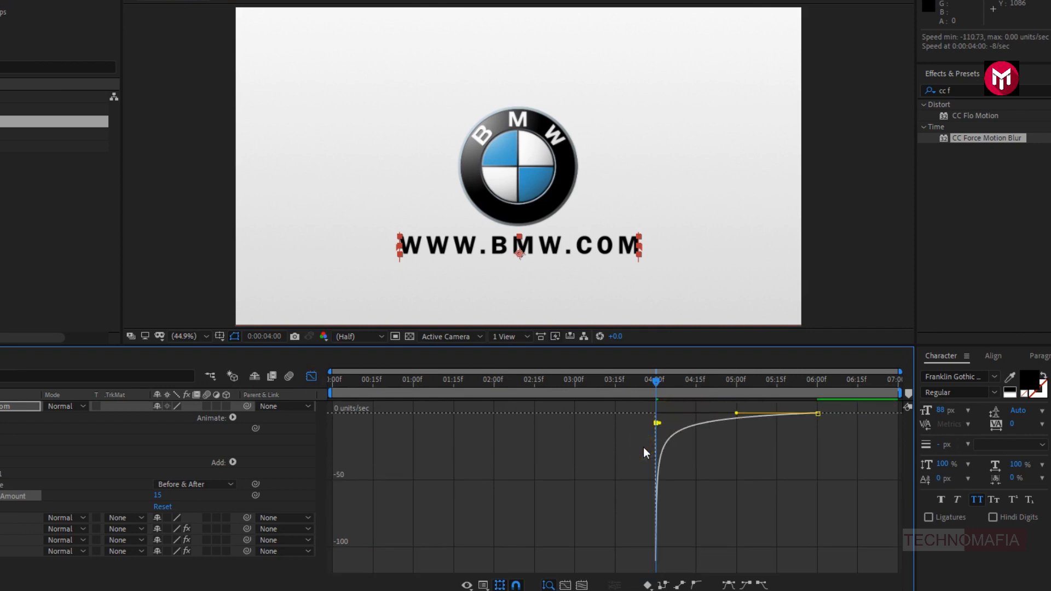
left_click(311, 376)
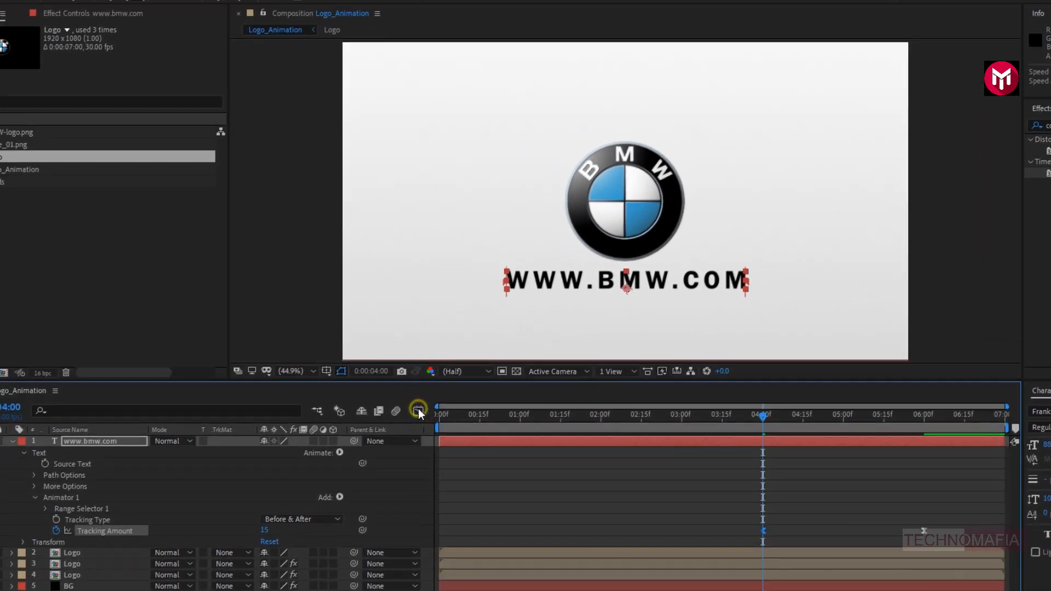
left_click(124, 512)
left_click(376, 510)
mouse_move(427, 519)
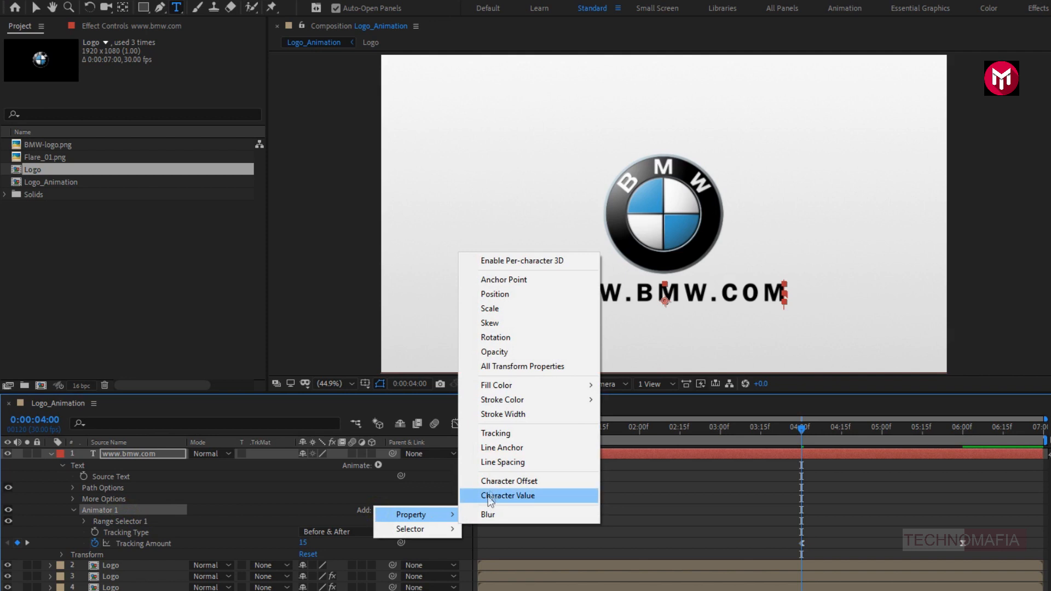
left_click(494, 352)
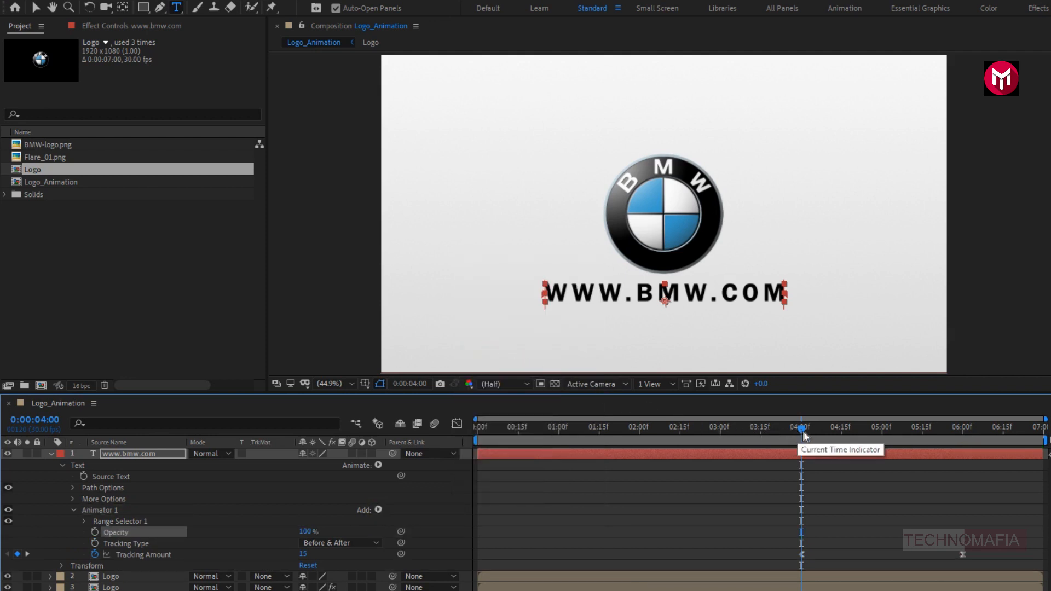
- Keyframe the text animator's Opacity at 100% at 0:00:04:20 and 0% at 0:00:04:00, collapse the layer and preview the fade-in
left_click(858, 430)
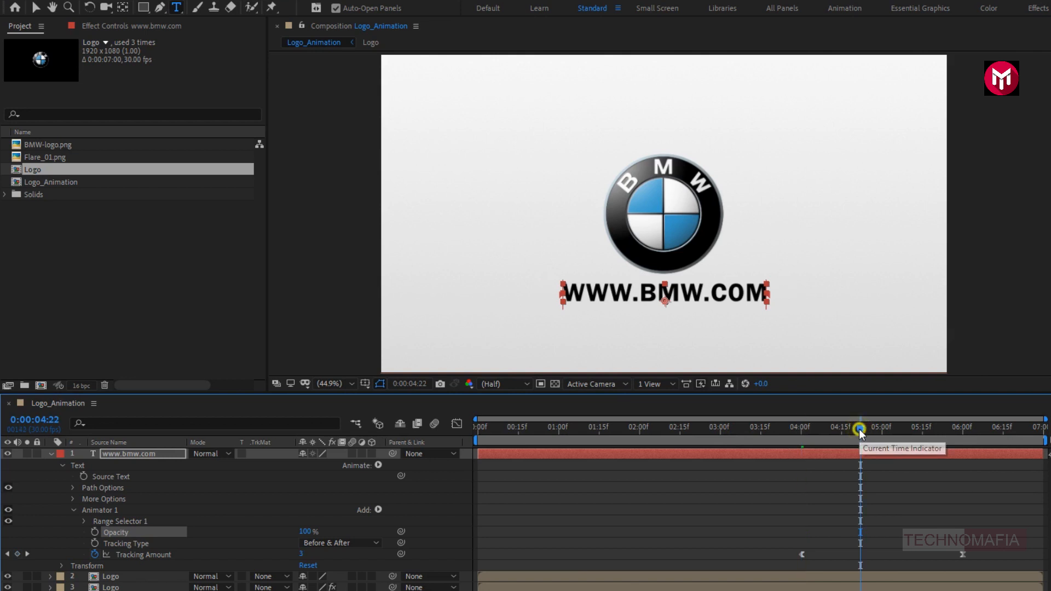
left_click_drag(858, 430, 854, 431)
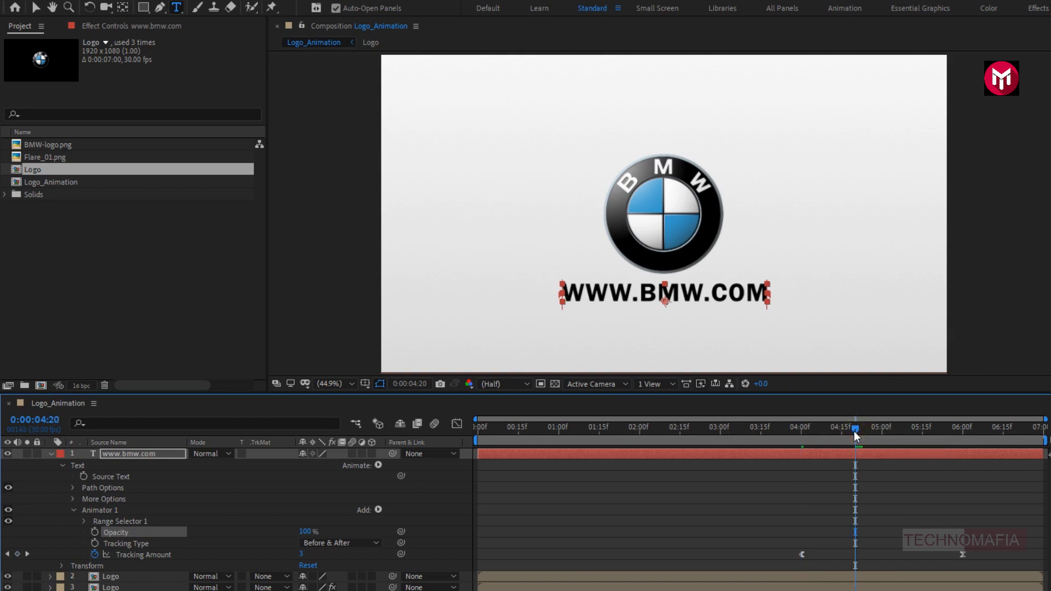
left_click(94, 532)
left_click(799, 430)
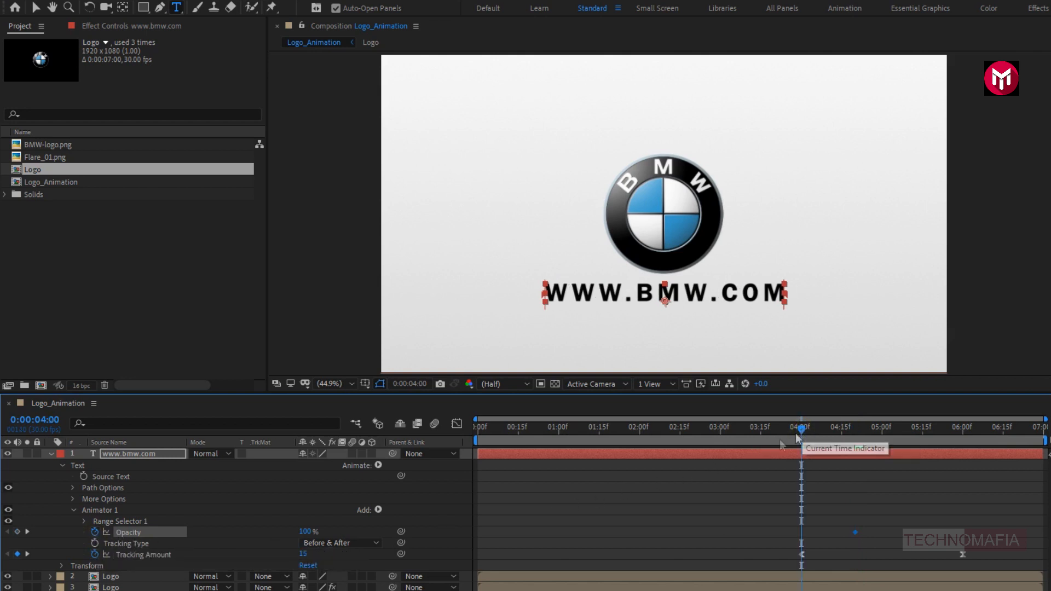
left_click_drag(300, 533, 202, 530)
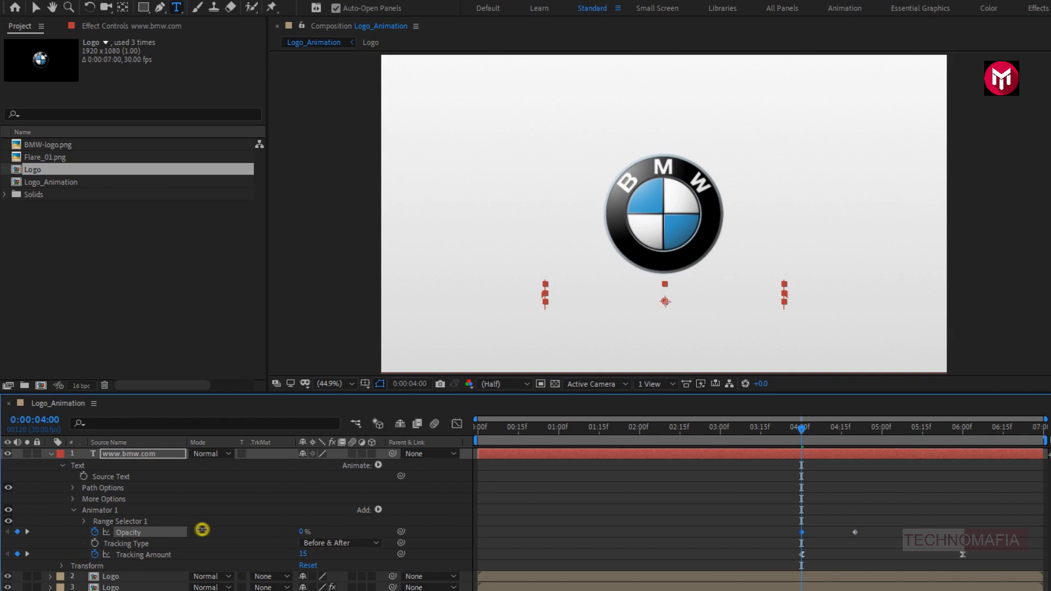
left_click(51, 454)
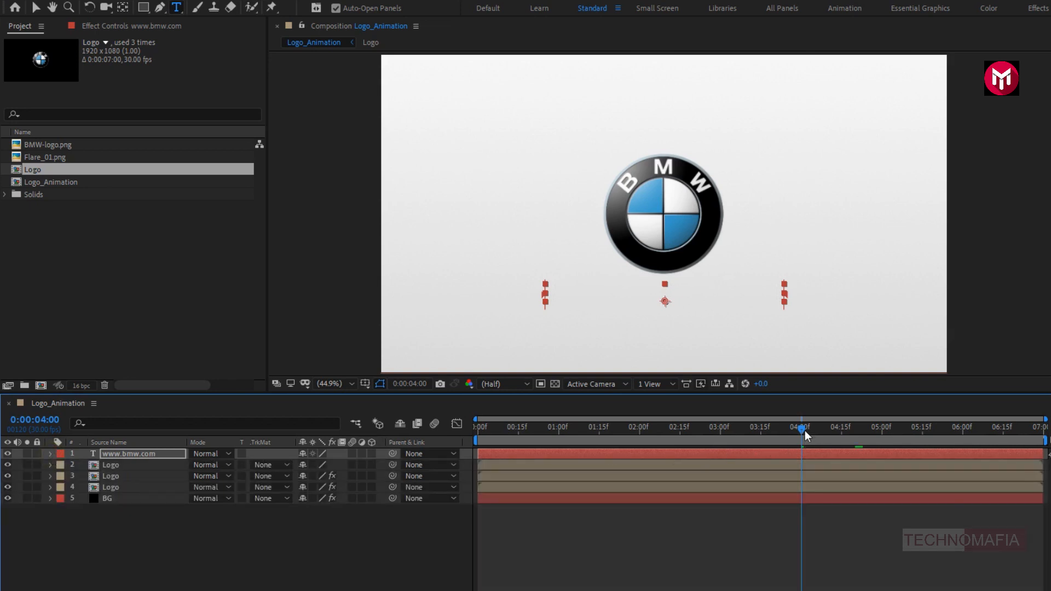
left_click_drag(802, 433, 841, 430)
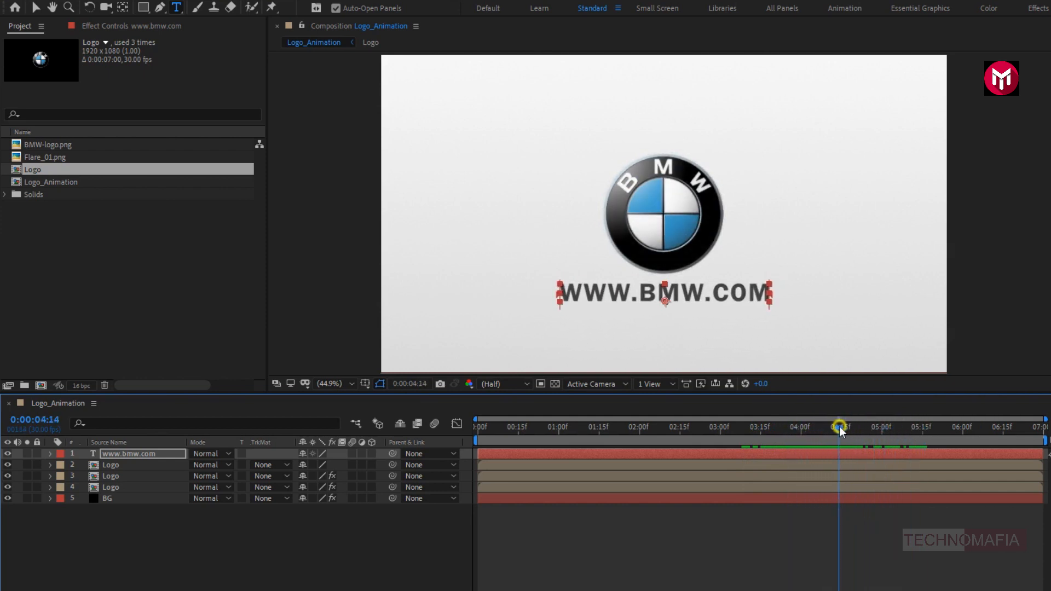
- Add a two-node 50mm camera layer to the Logo_Animation composition
right_click(162, 527)
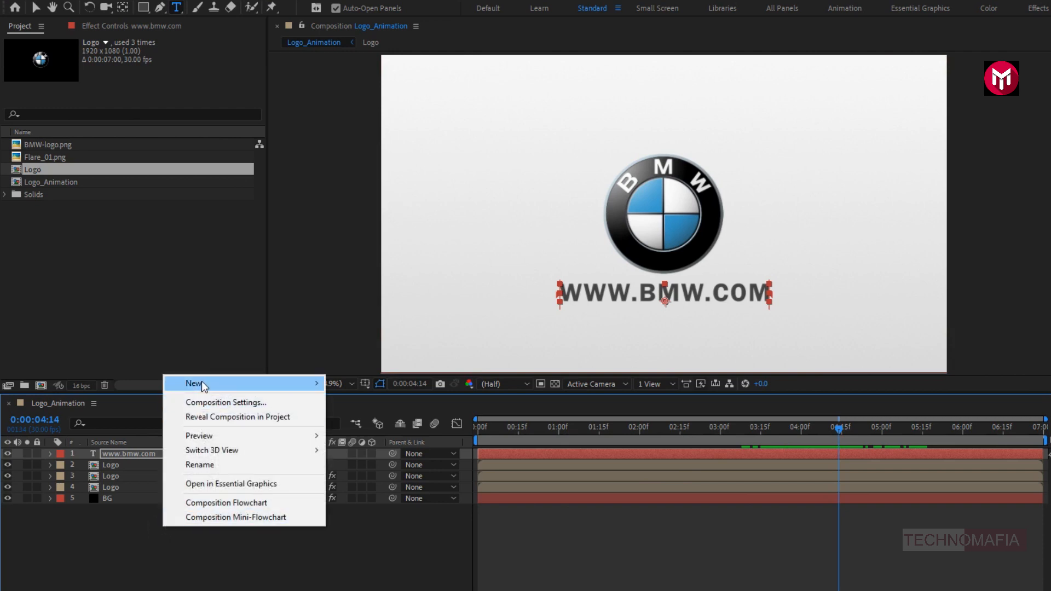
mouse_move(201, 383)
left_click(384, 445)
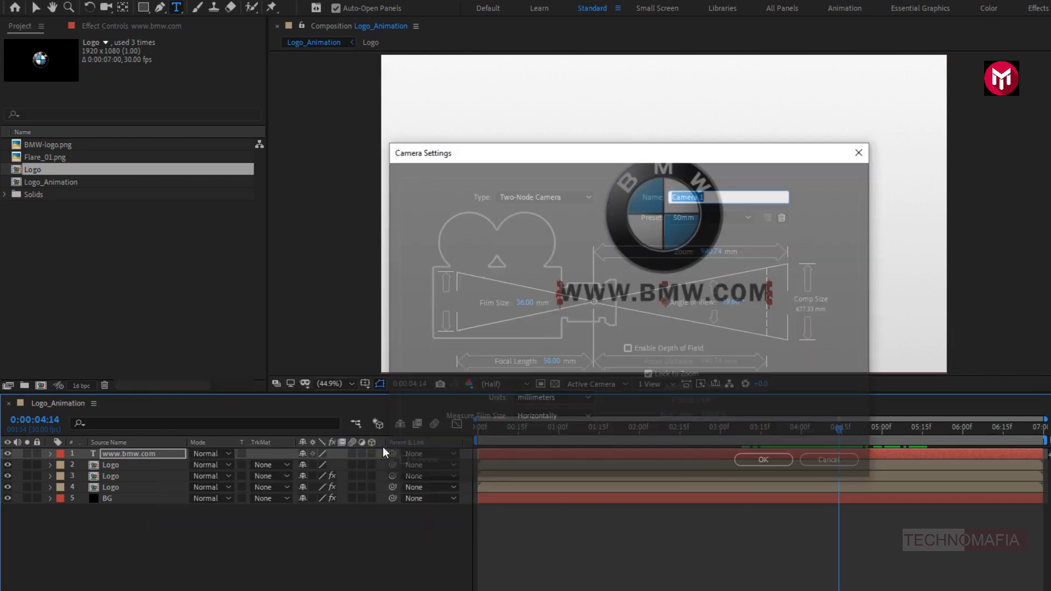
left_click(770, 460)
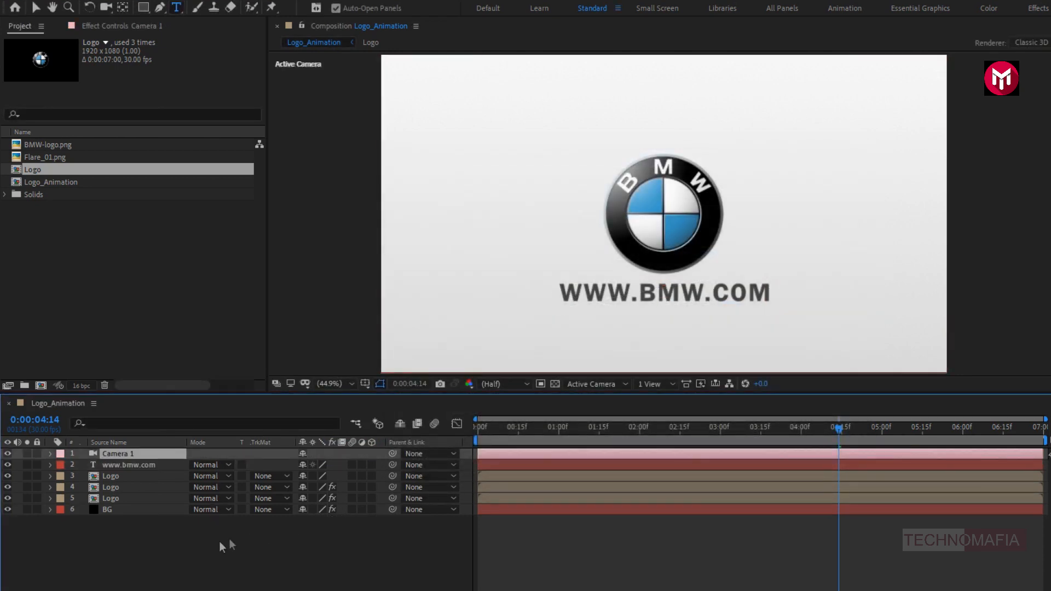
- Add a null object above the camera and make it a 3D layer
right_click(204, 541)
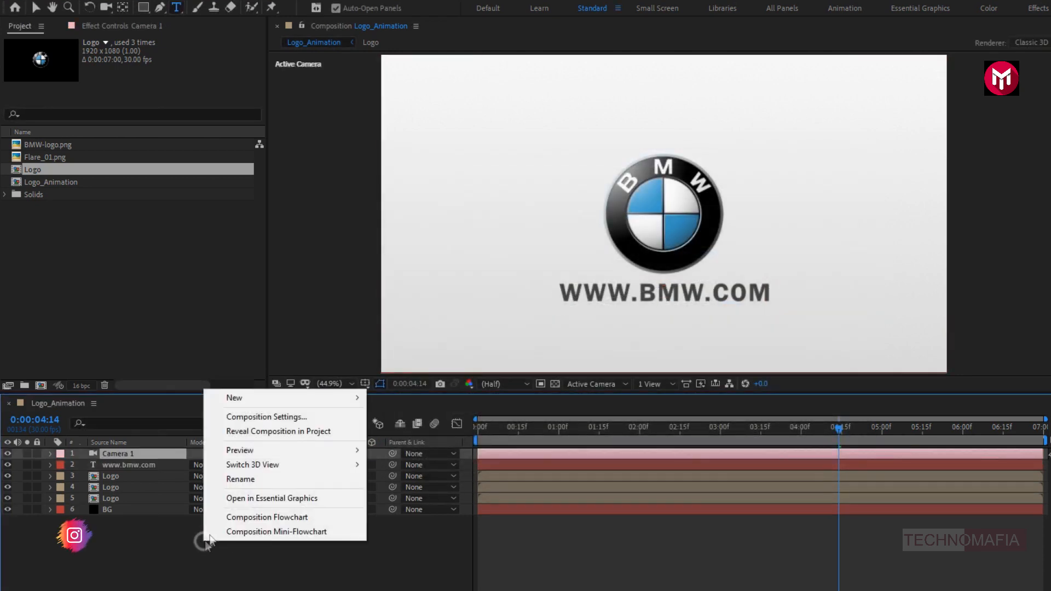
mouse_move(241, 398)
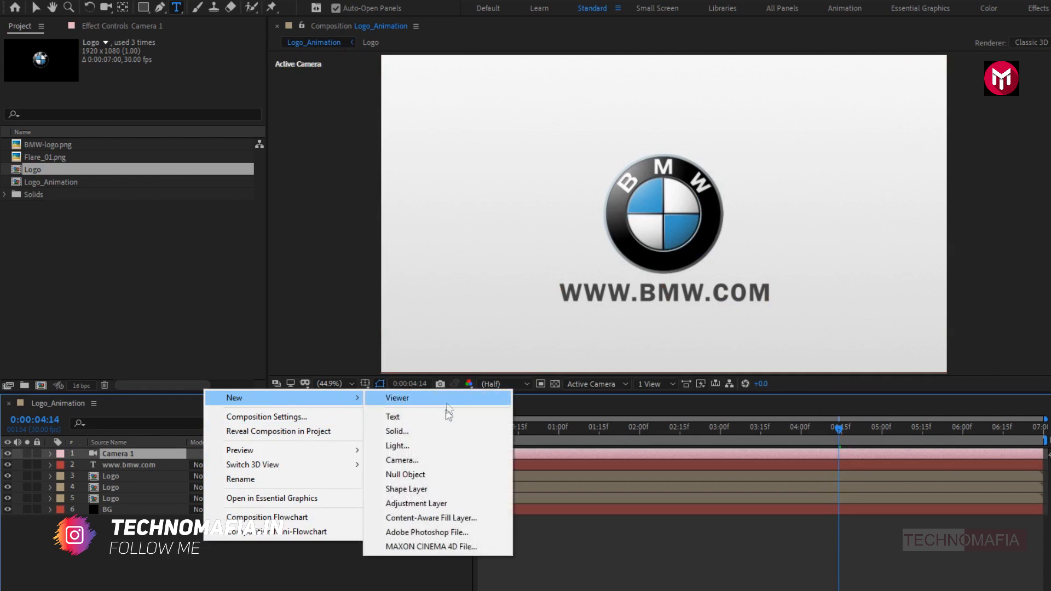
left_click(435, 475)
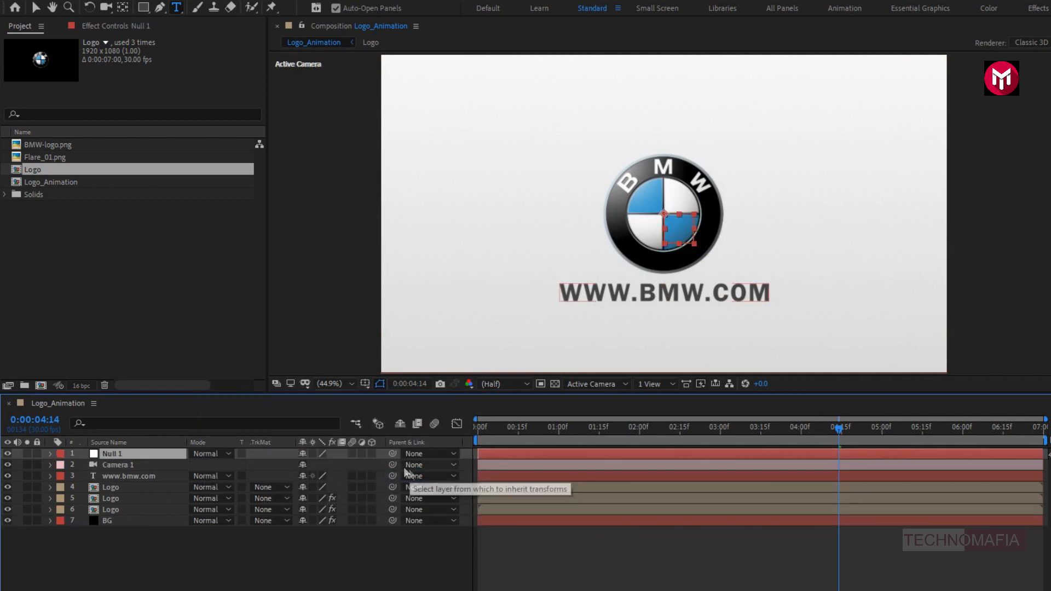
left_click(372, 454)
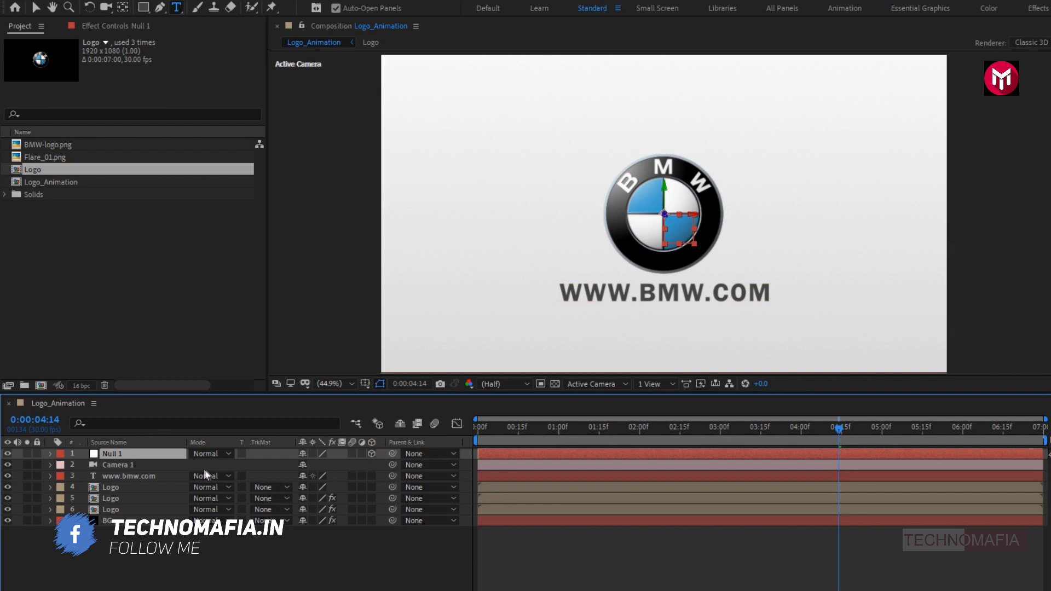
- Parent the Camera 1 layer to Null 1
left_click(167, 464)
left_click(417, 465)
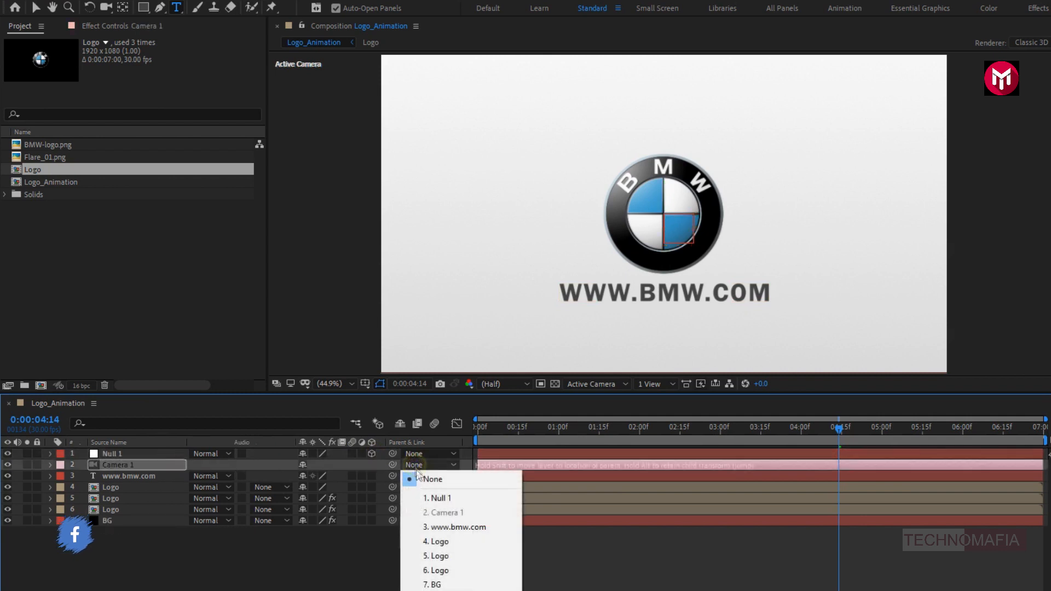
left_click(424, 501)
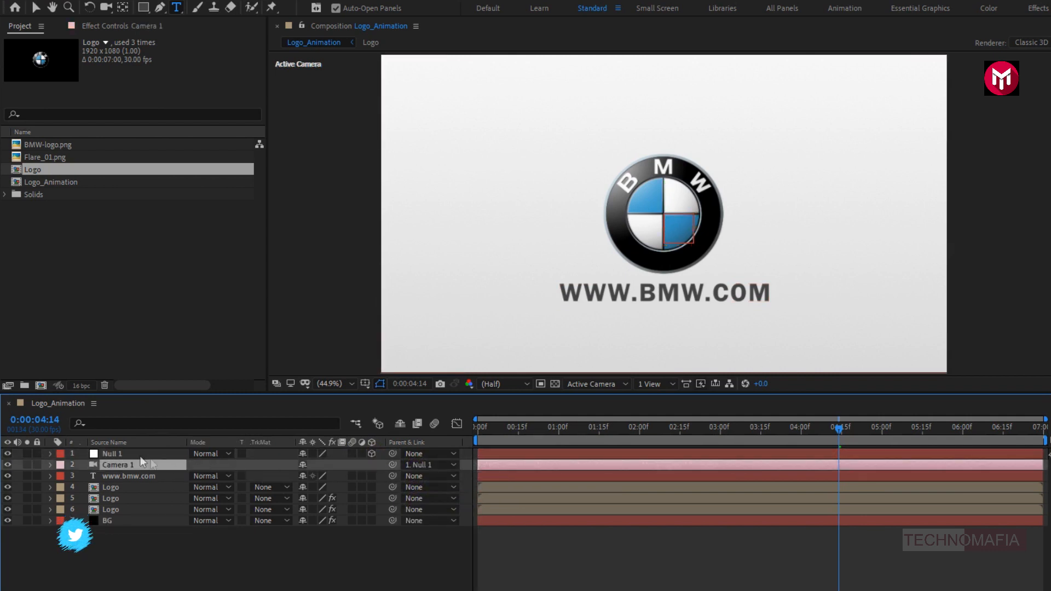
- Set a Position keyframe of 960, 540, 0 on Null 1 at 0:00:02:00
left_click(119, 453)
key("p")
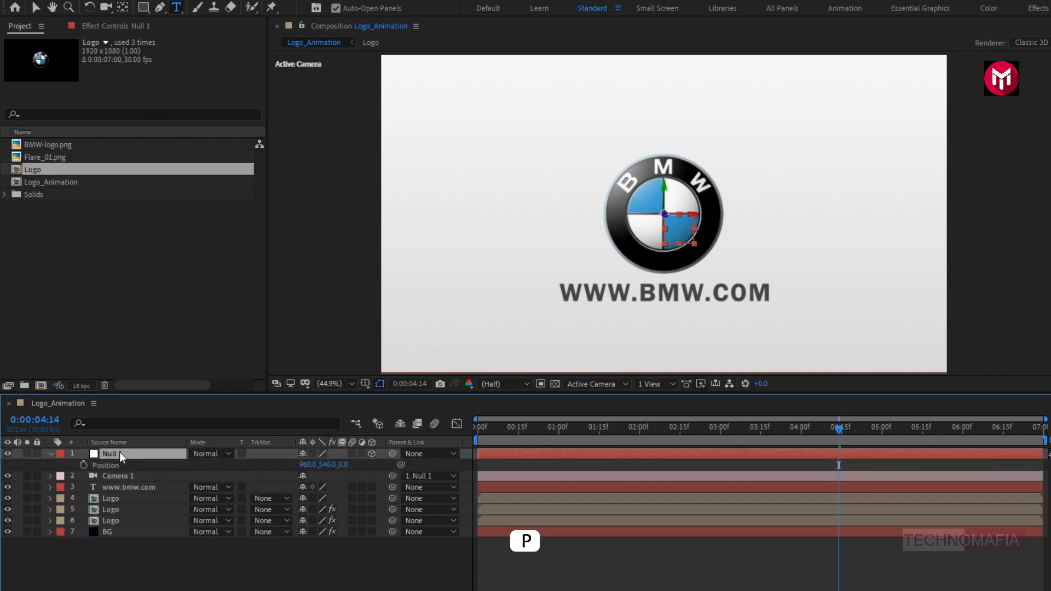
left_click(639, 430)
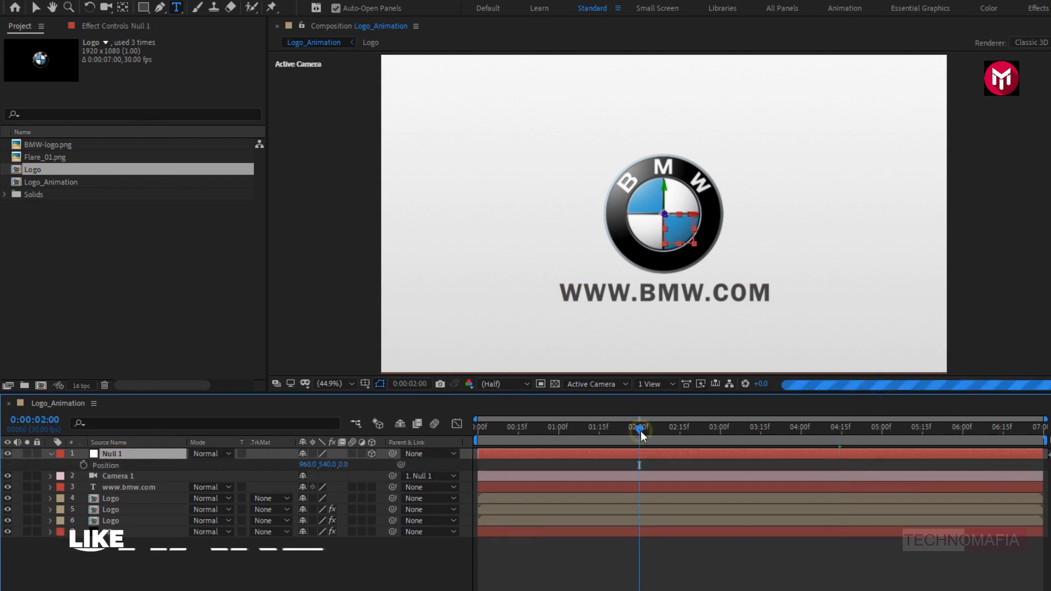
left_click(84, 465)
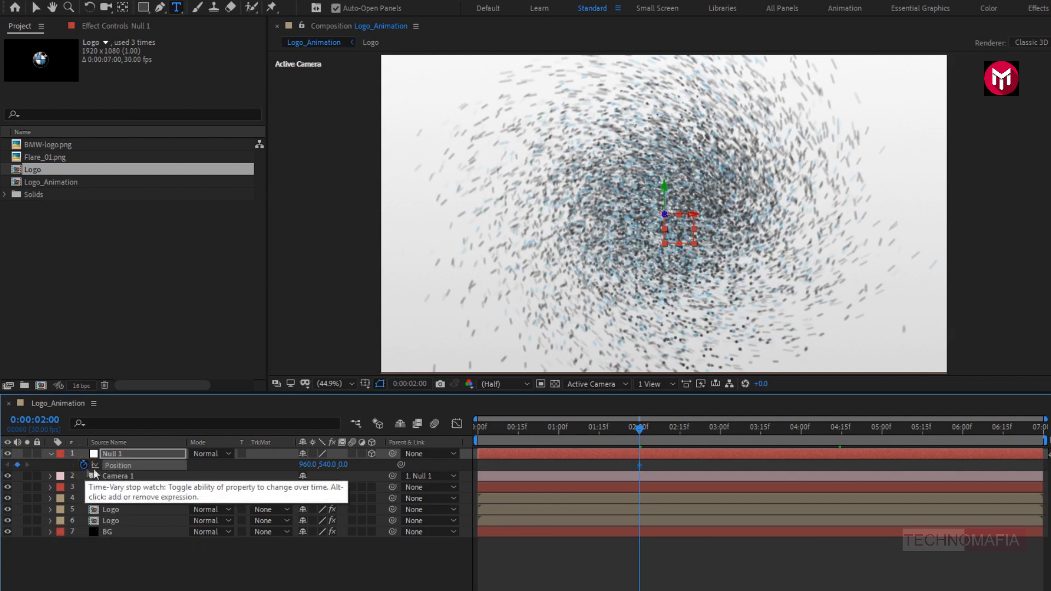
- Set a Position keyframe of 960, 540, 4000 on Null 1 at 0:00:00:00
left_click(476, 428)
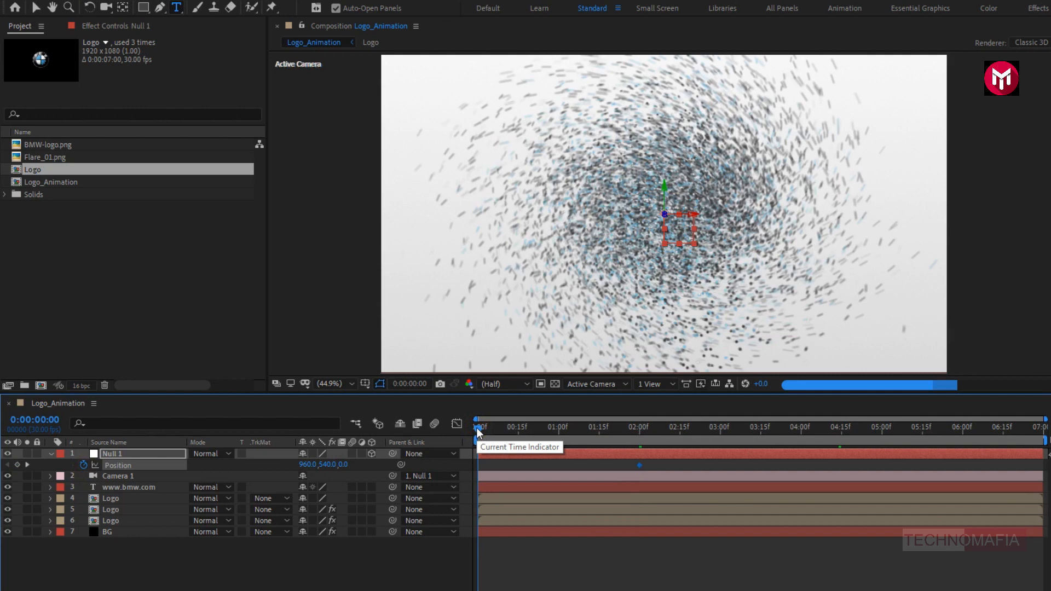
left_click_drag(345, 465, 722, 465)
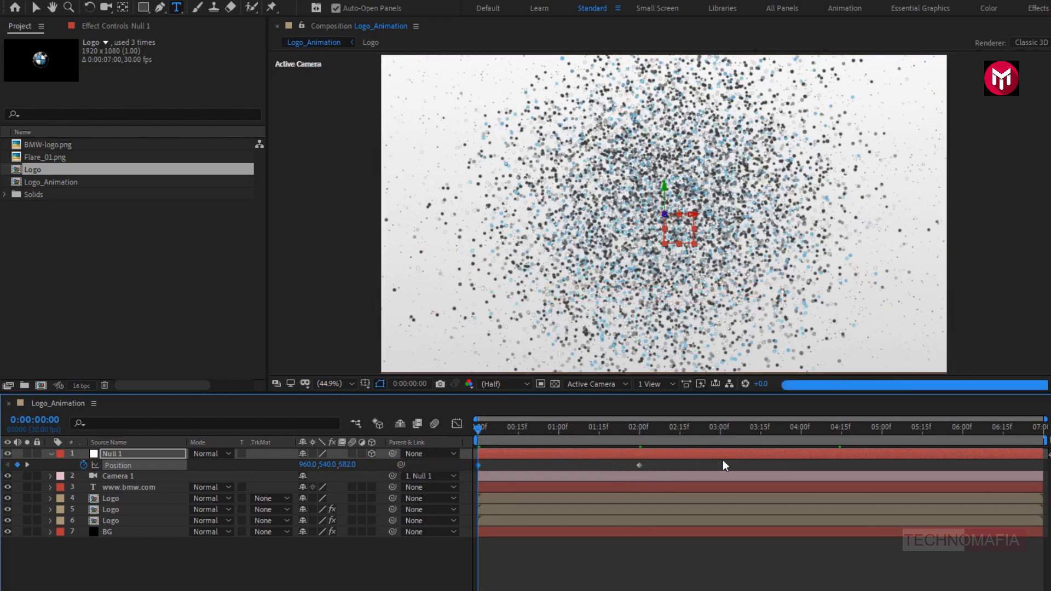
left_click_drag(344, 464, 842, 467)
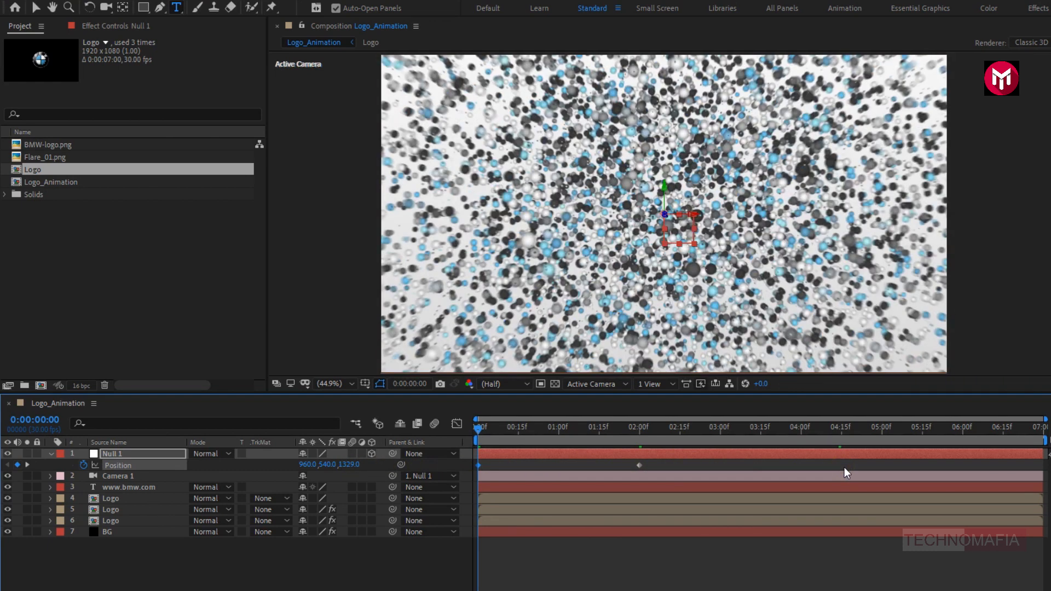
left_click(352, 464)
type("4000")
key("Return")
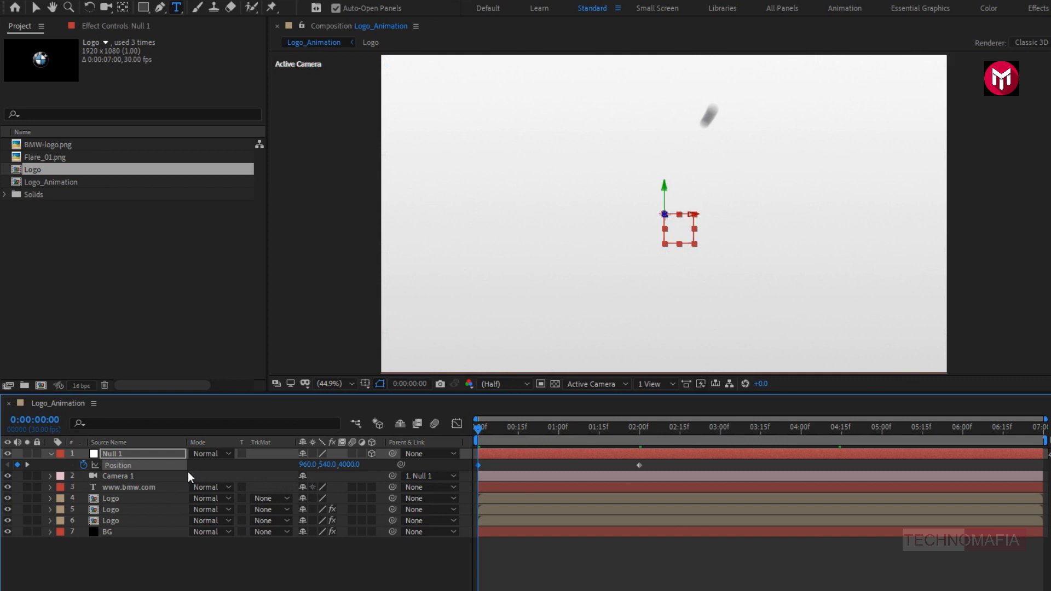
- Apply Easy Ease to Null 1's 2-second Position keyframe and reshape the speed graph to start very fast and slow gradually
left_click(639, 465)
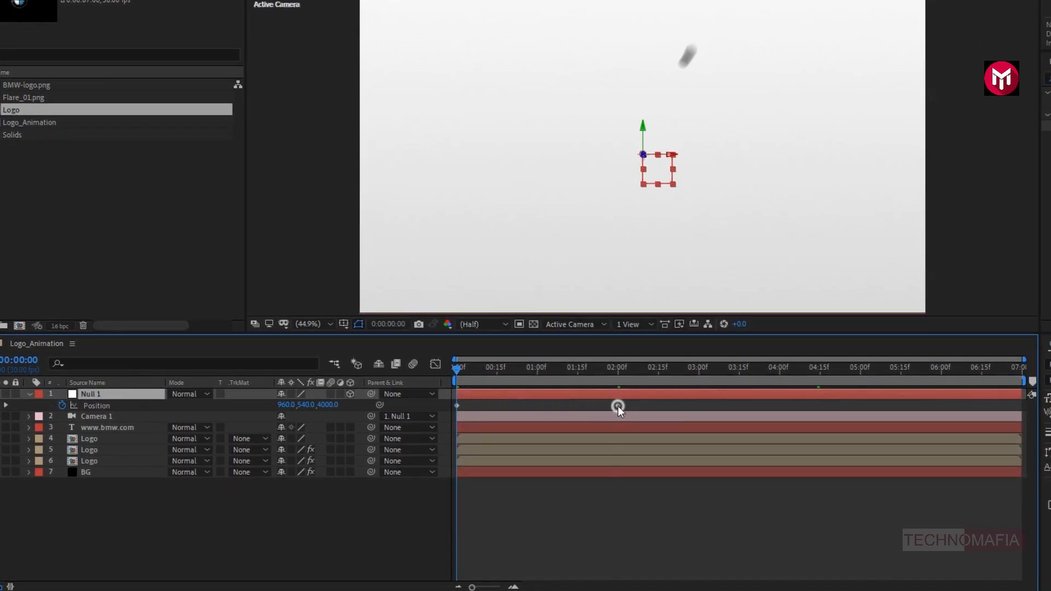
right_click(618, 406)
mouse_move(719, 568)
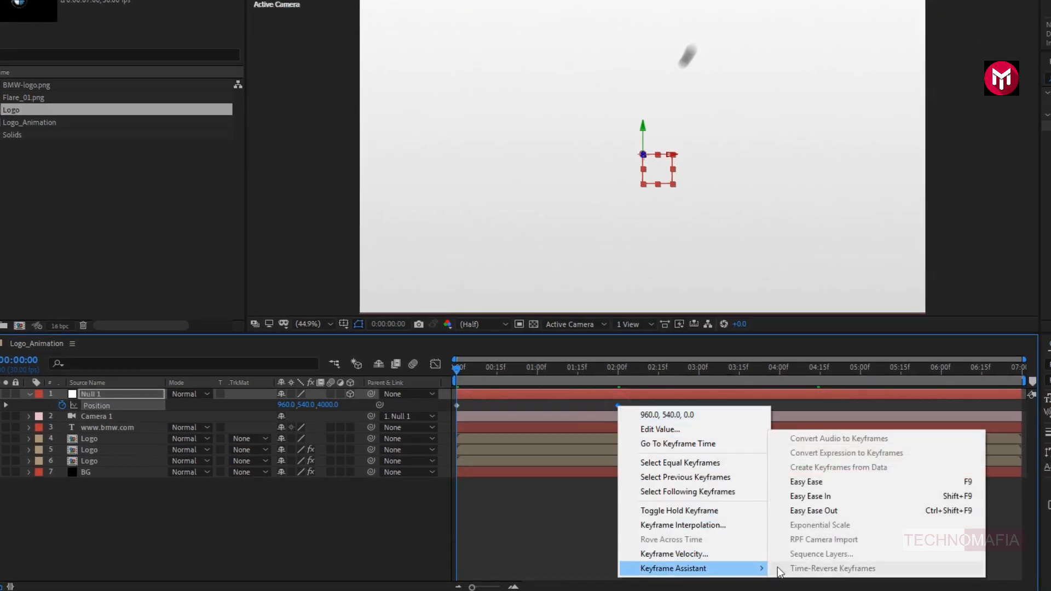
left_click(794, 482)
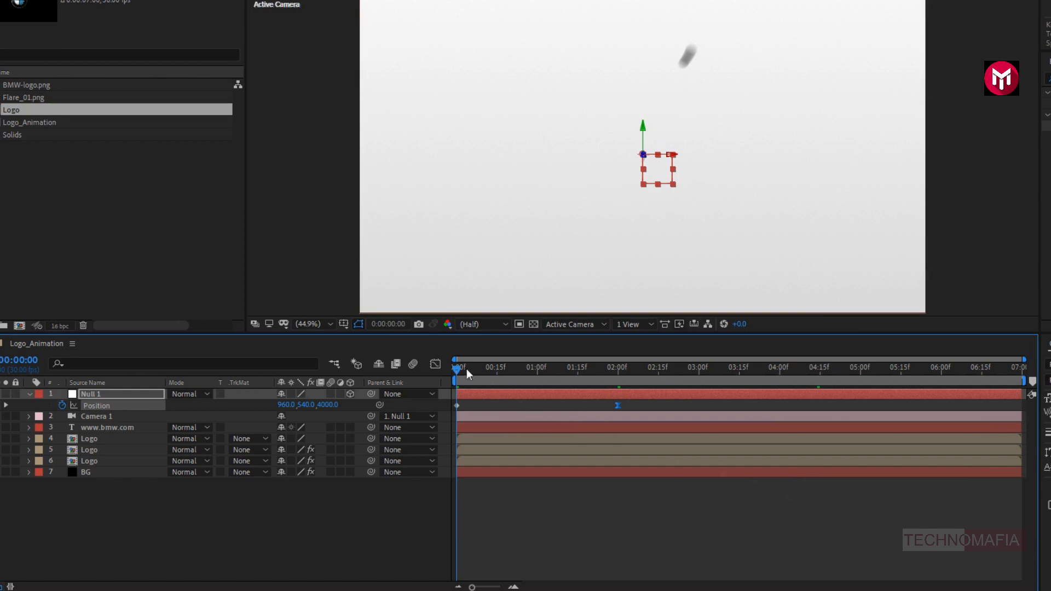
left_click(433, 364)
left_click_drag(590, 548, 445, 514)
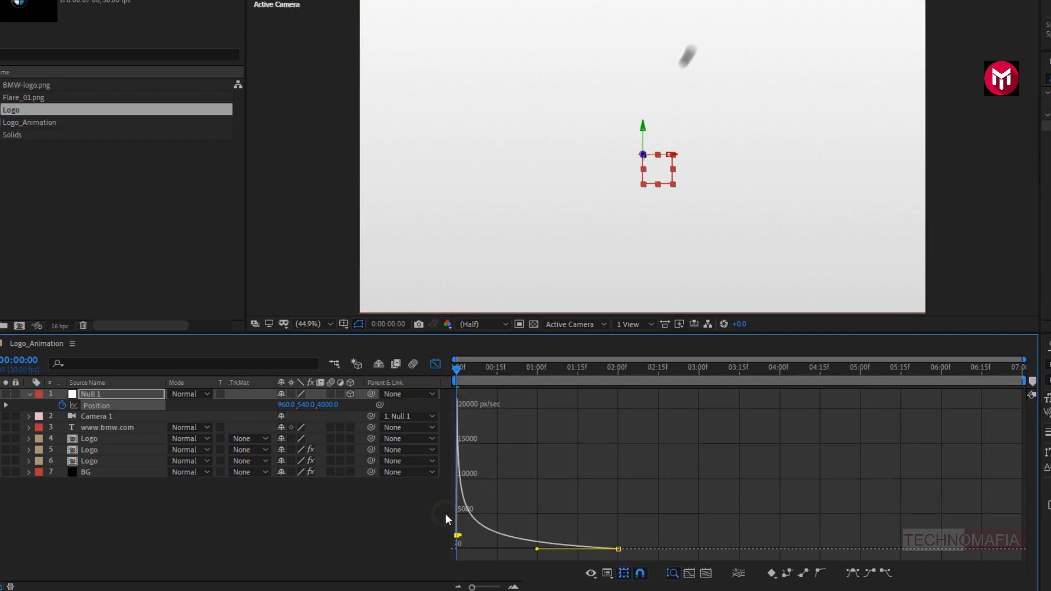
left_click(435, 364)
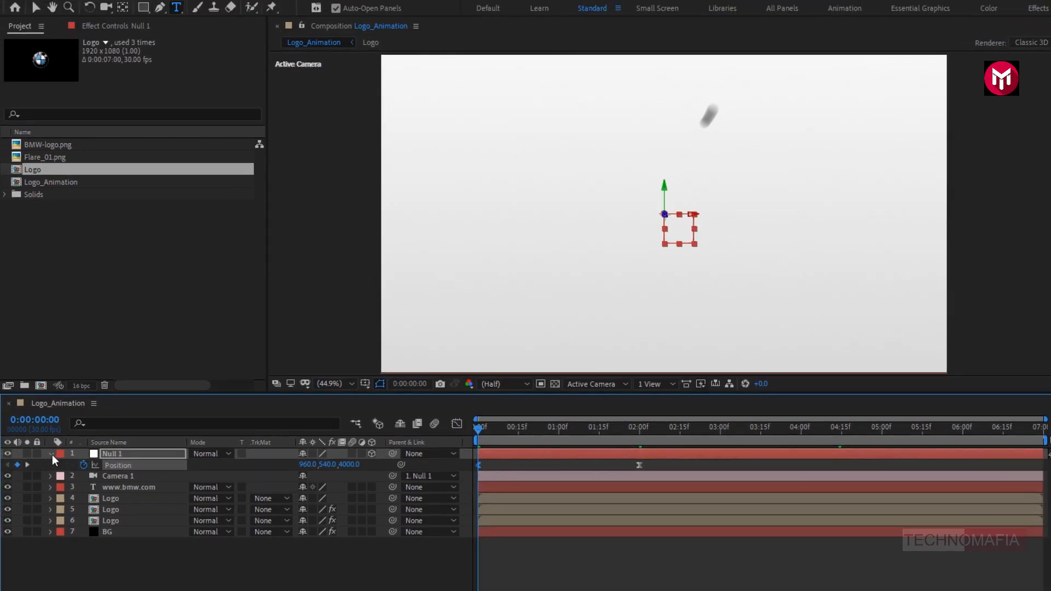
left_click(45, 435)
- Move to 0:00:00:20 and turn on Collapse Transformations for the two lower Logo layers that carry effects
left_click_drag(499, 431, 533, 425)
left_click(155, 510)
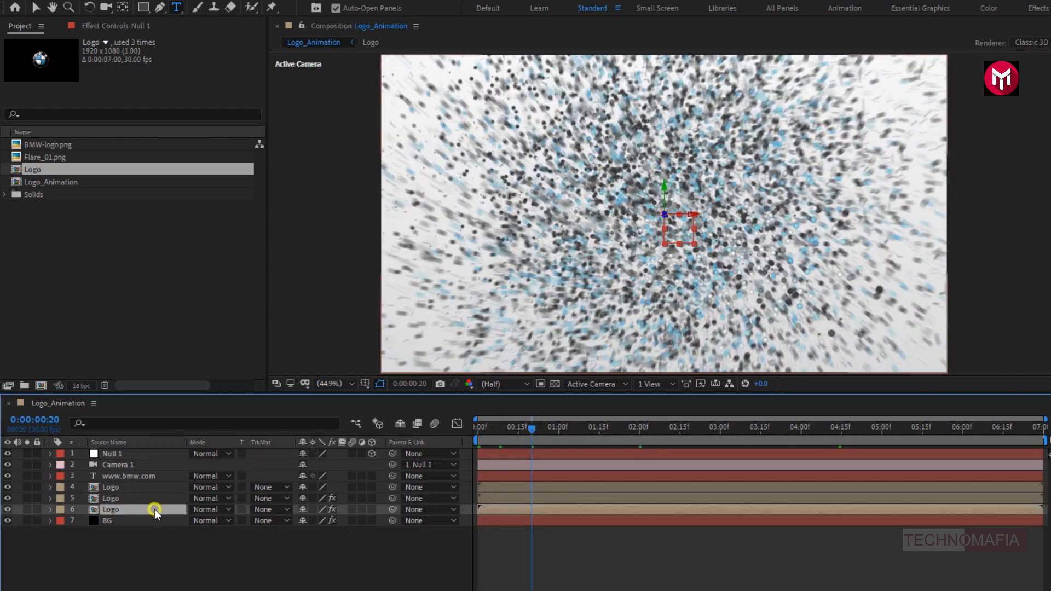
left_click(312, 508)
left_click(312, 498)
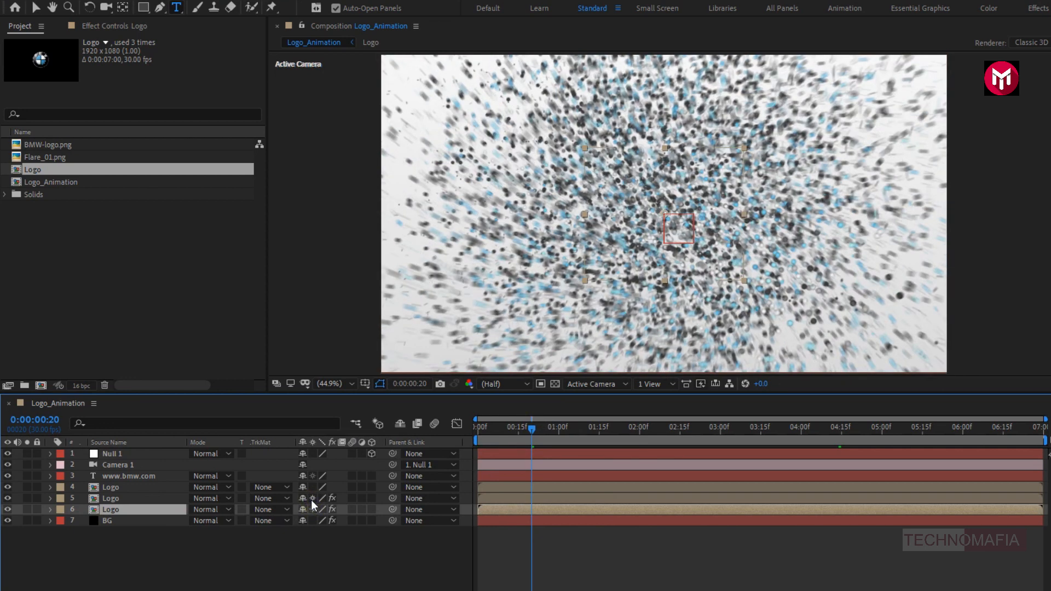
- Add an adjustment layer and place it above all other layers in Logo_Animation
right_click(220, 545)
mouse_move(252, 402)
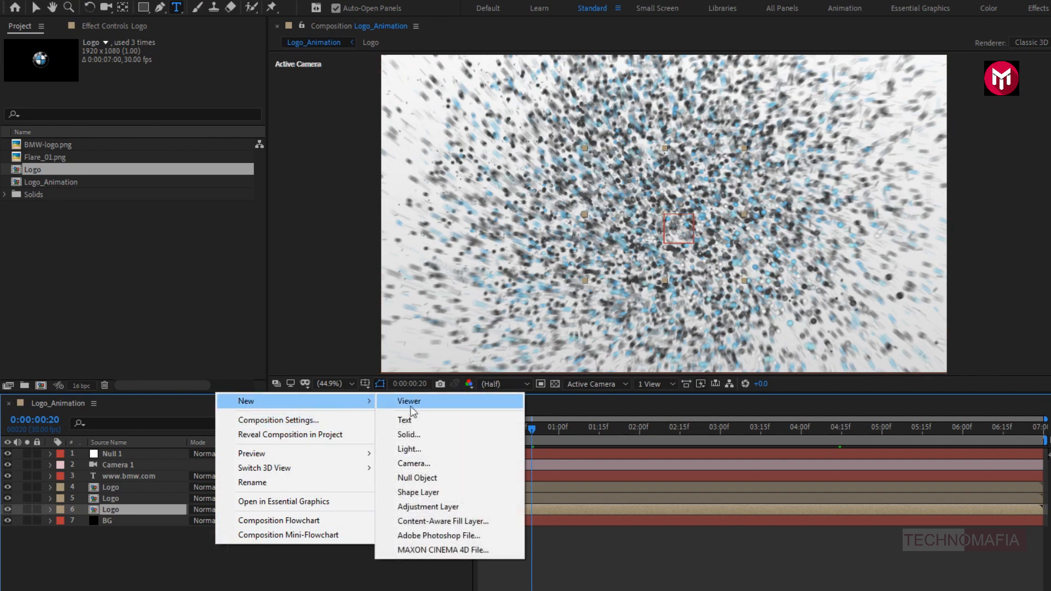
left_click(438, 505)
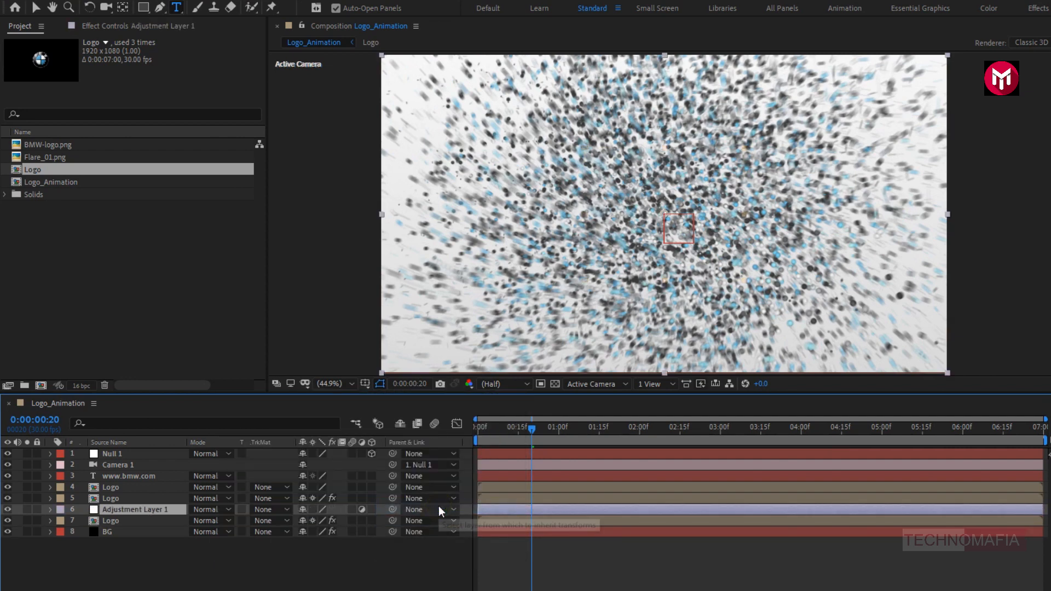
left_click_drag(164, 512, 156, 451)
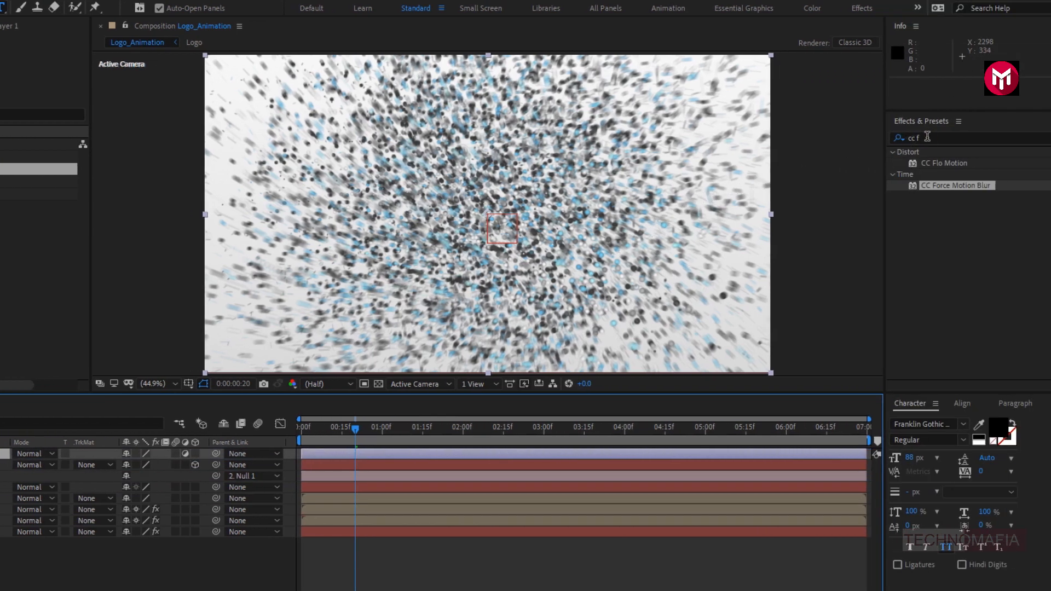
- Apply the Curves effect to Adjustment Layer 1 and raise the midpoint of the RGB curve slightly
left_click_drag(927, 137, 895, 136)
type("curv")
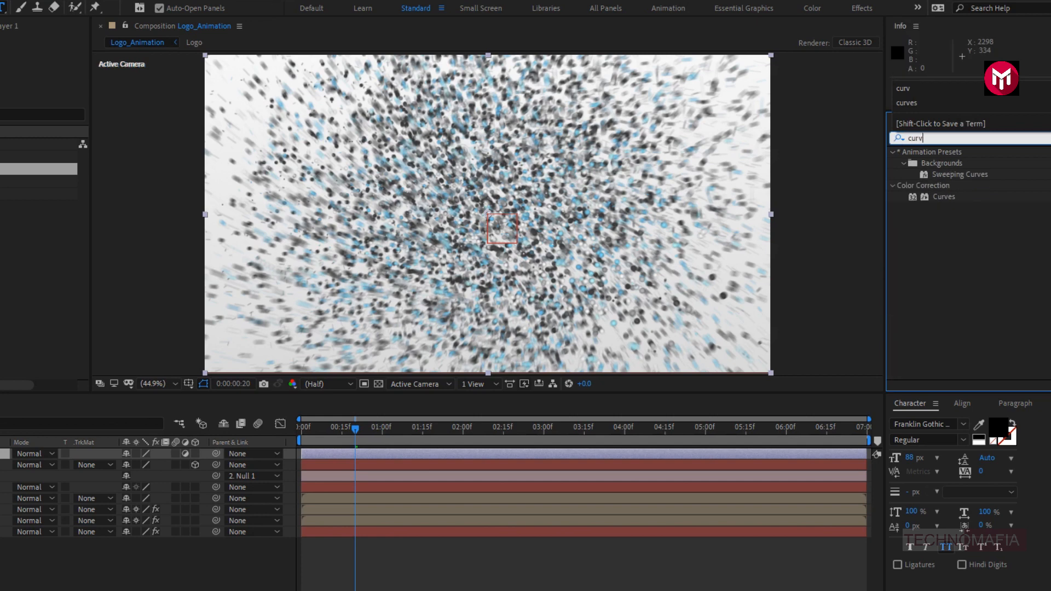
left_click(942, 196)
double_click(943, 196)
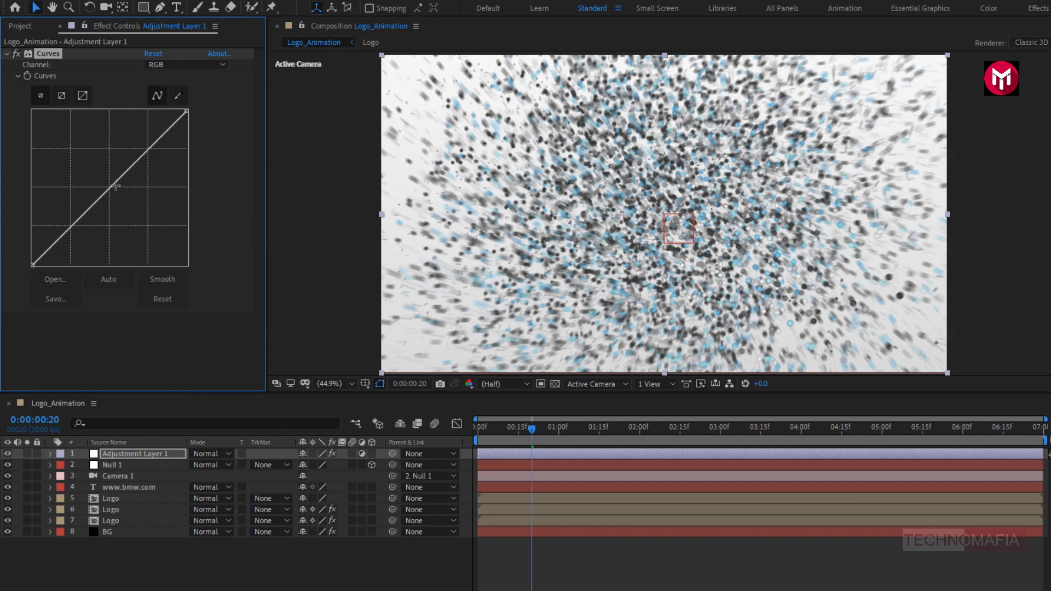
left_click_drag(109, 186, 103, 184)
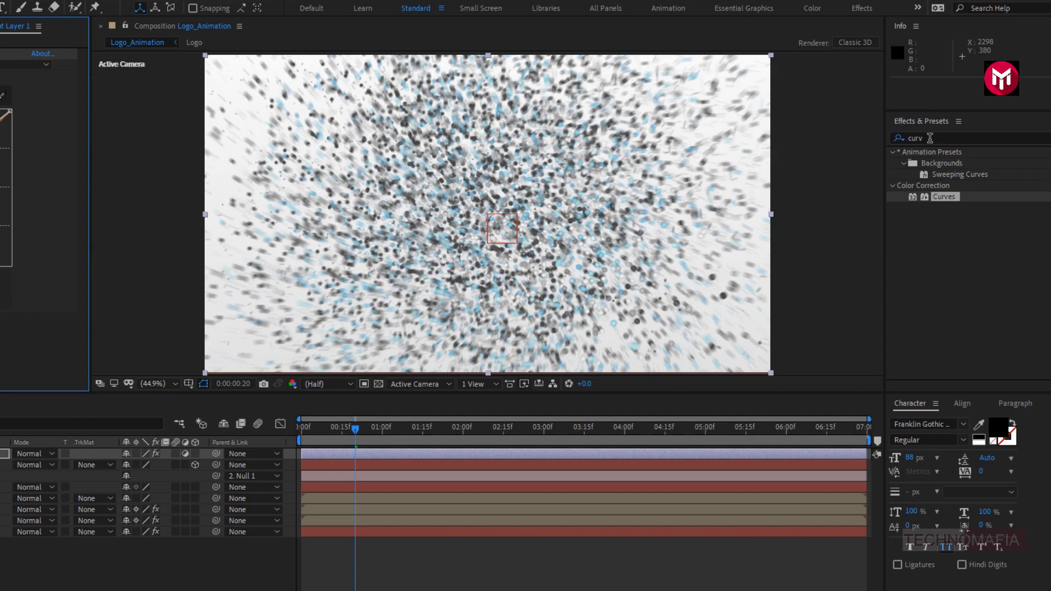
- Find the Fast Box Blur effect and apply it to Adjustment Layer 1
left_click_drag(930, 138, 882, 138)
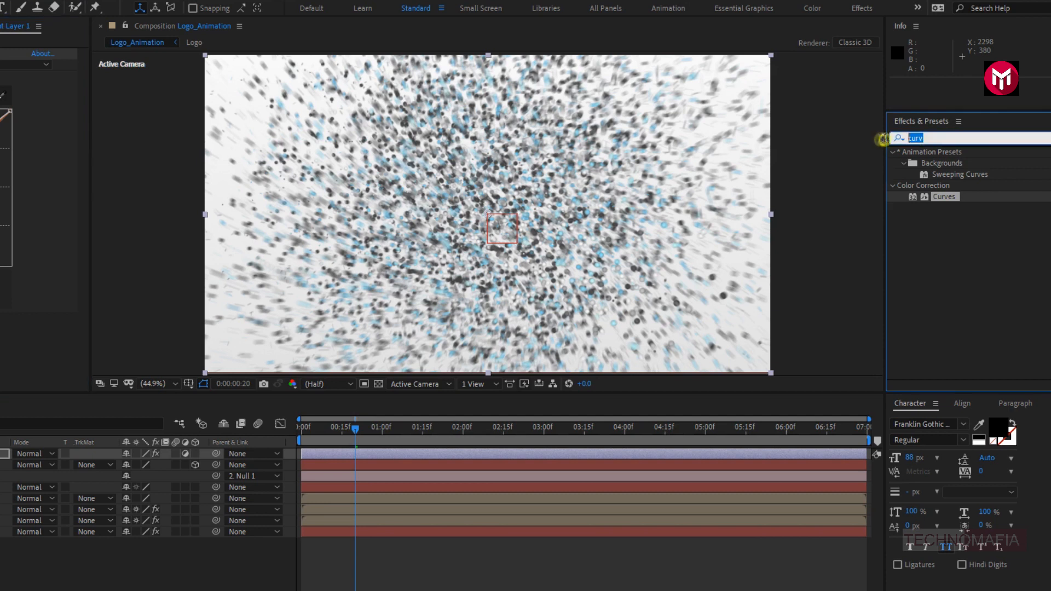
type("fast")
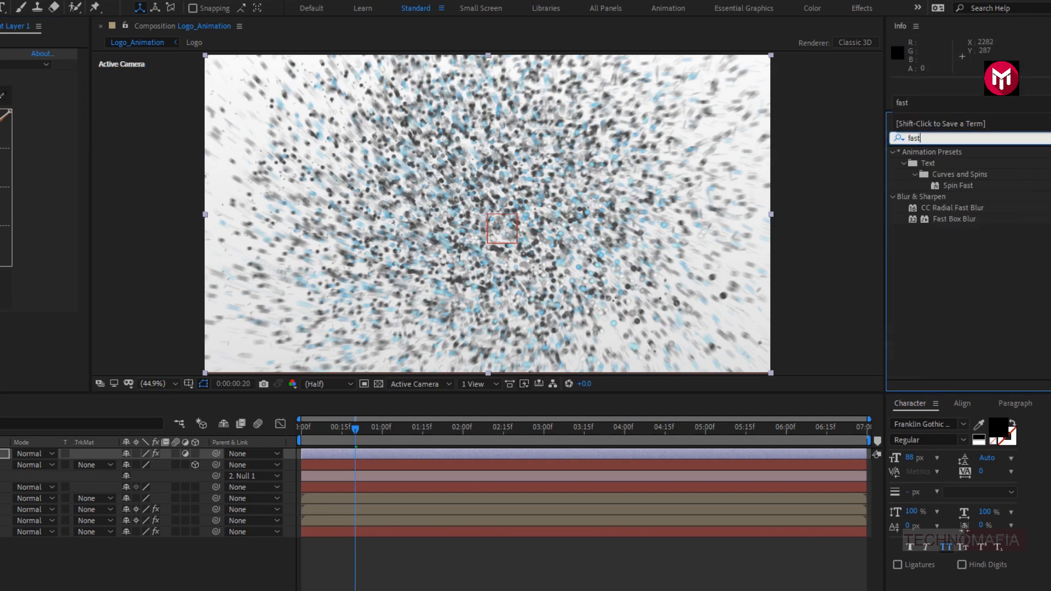
left_click(938, 208)
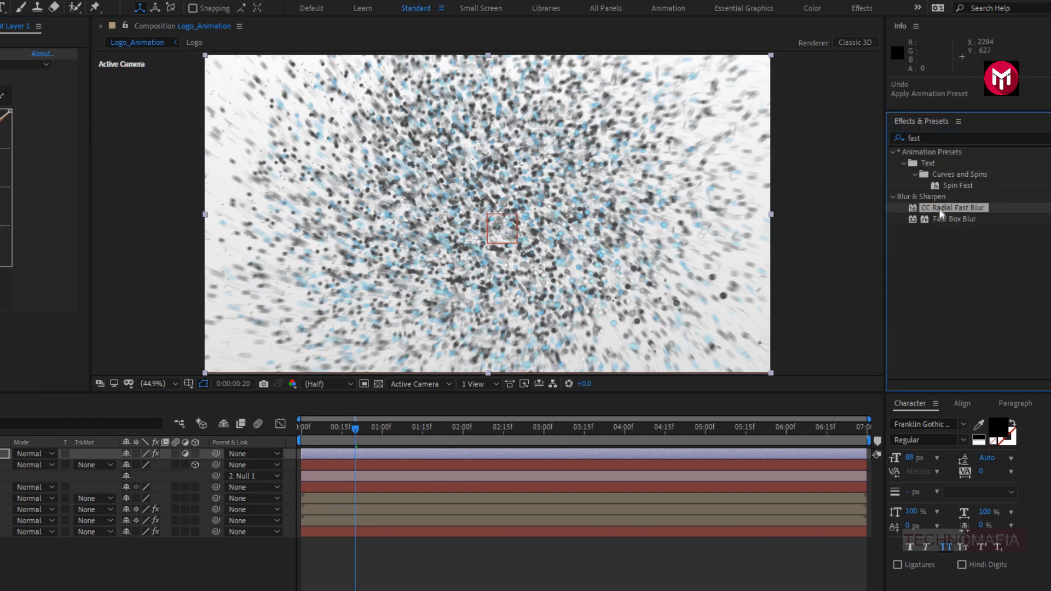
double_click(937, 219)
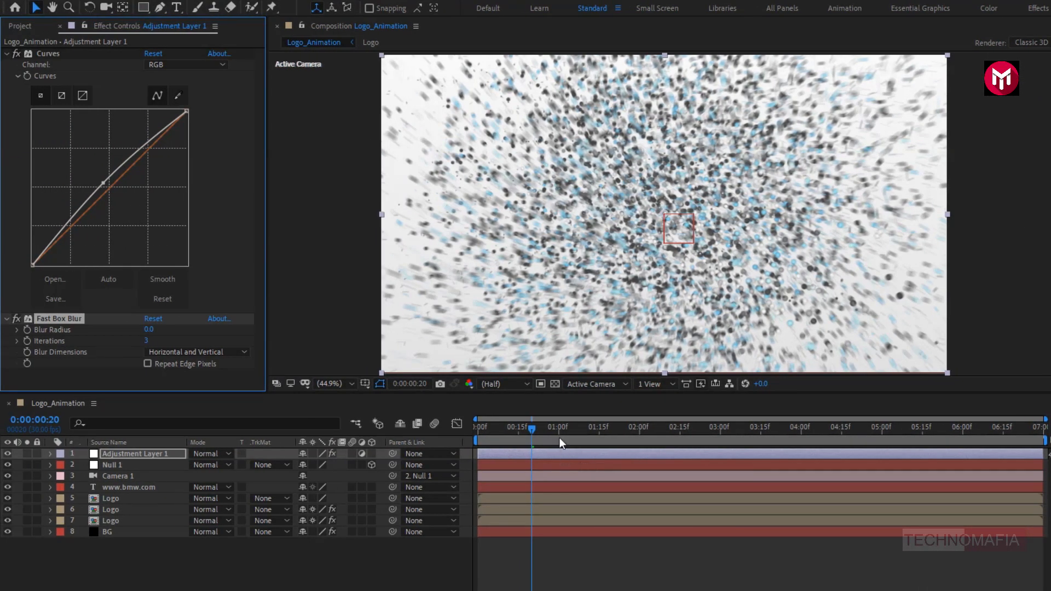
- Keyframe the Fast Box Blur radius at 0 at 0:00:01:00 and 30 at 0:00:00:00, with Repeat Edge Pixels on
left_click(559, 437)
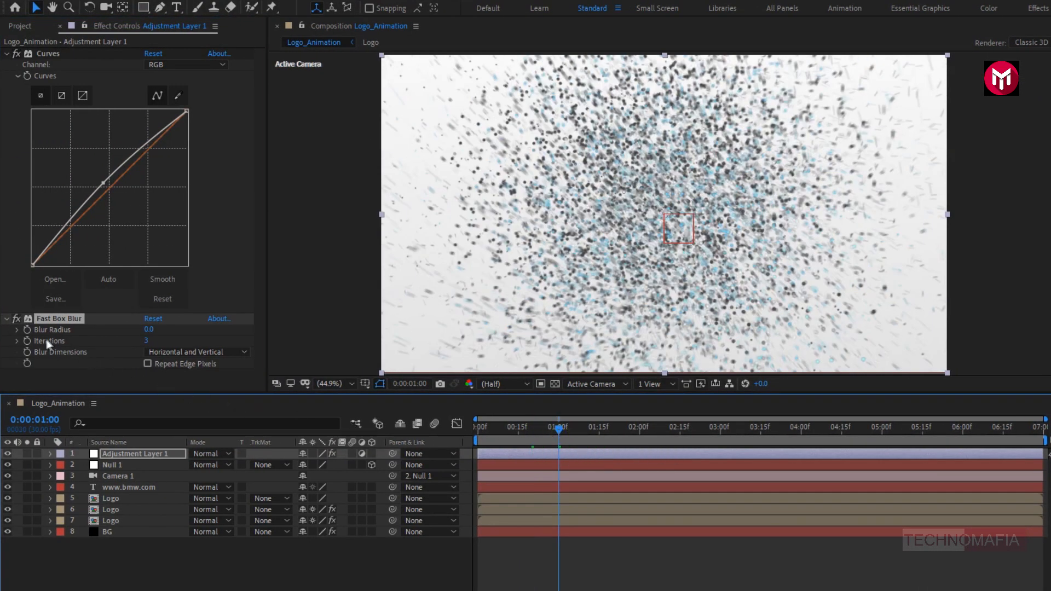
left_click(27, 330)
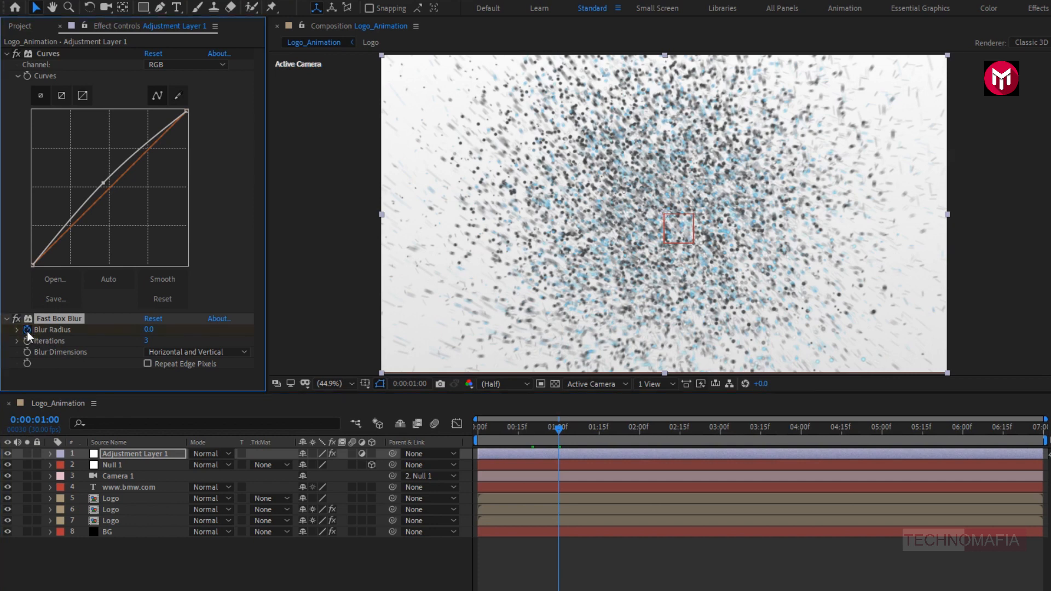
left_click(476, 424)
left_click(150, 331)
key("Return")
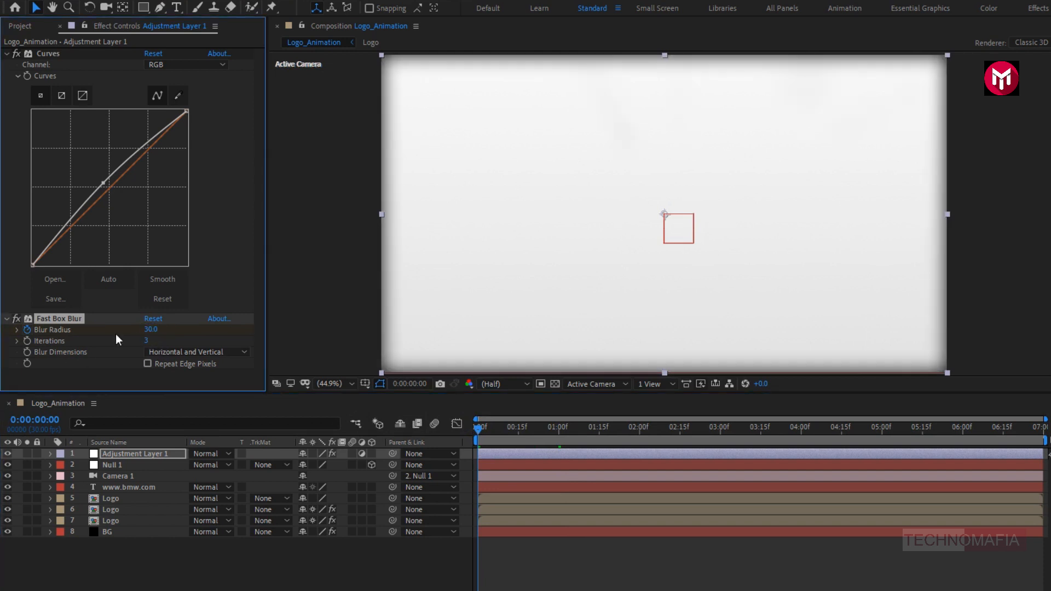
left_click(147, 364)
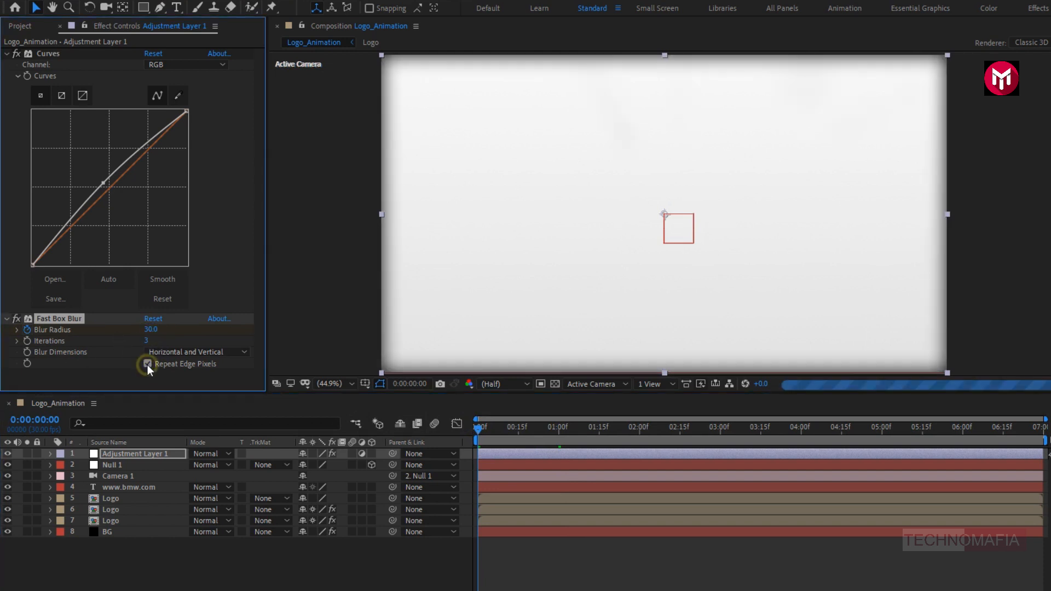
- Add Blur Radius keyframes of 0 at 0:00:06:00 and 406 at 0:00:06:29 on Adjustment Layer 1
left_click(143, 452)
key("u")
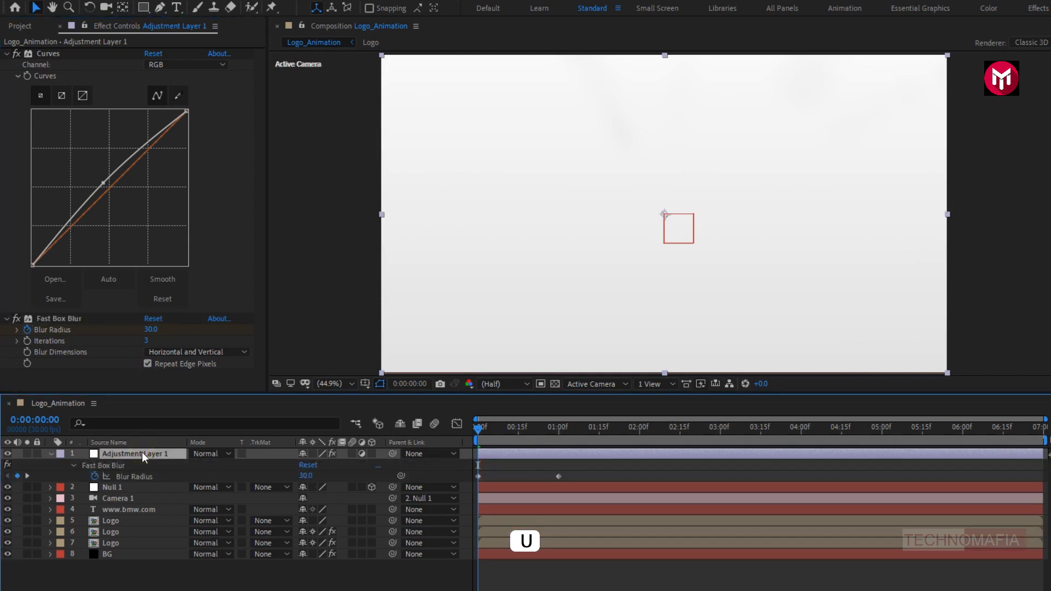
left_click(963, 429)
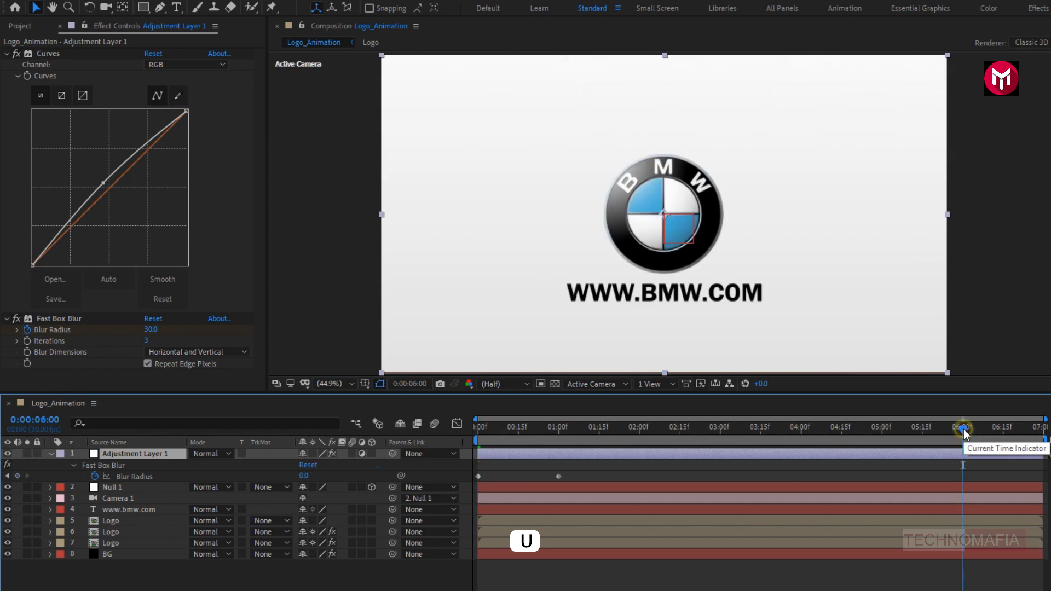
left_click(17, 476)
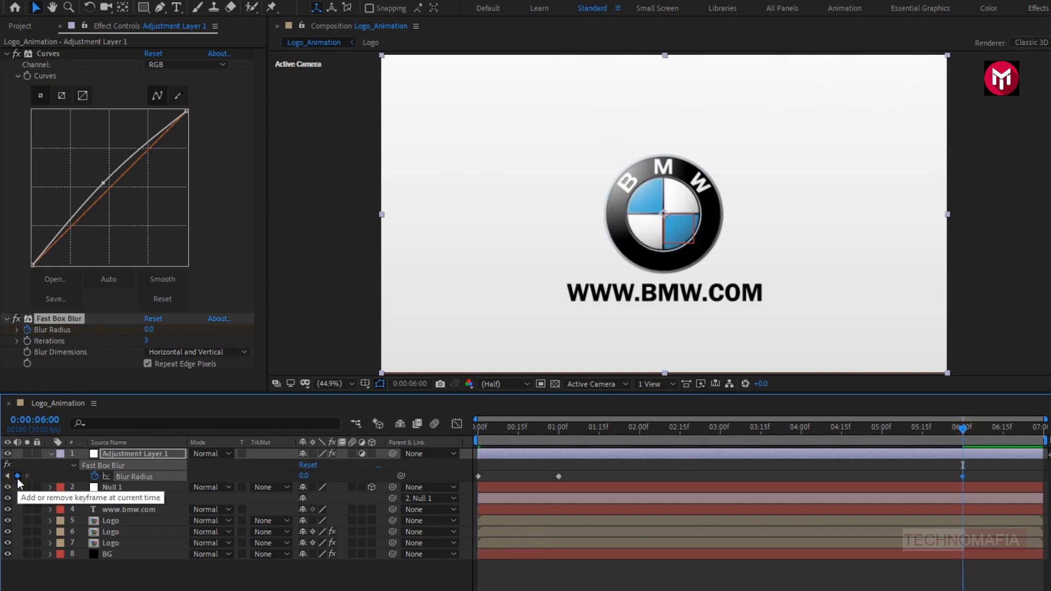
left_click(1042, 429)
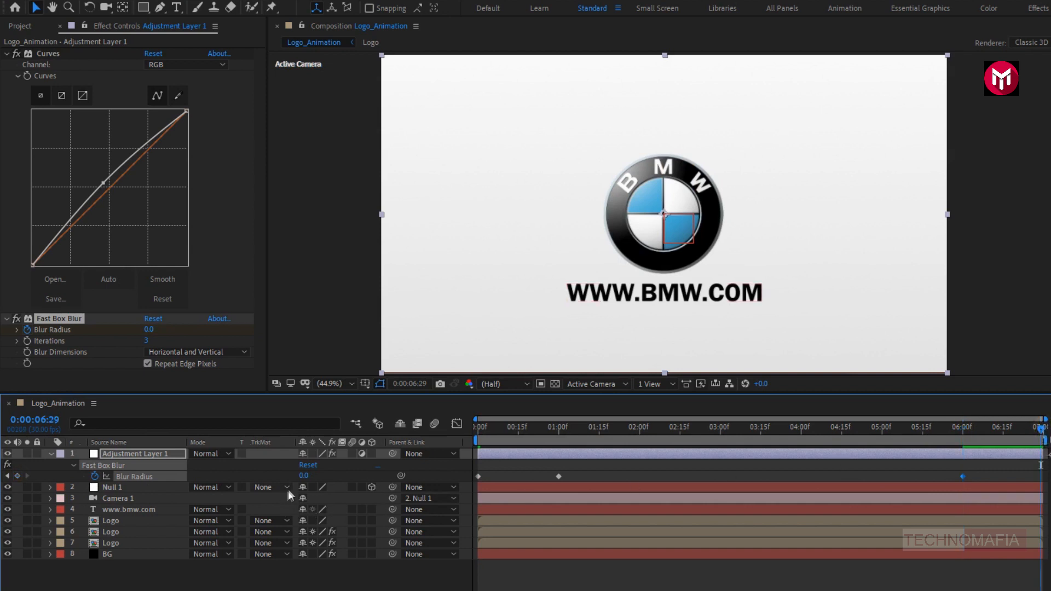
left_click_drag(305, 481, 557, 479)
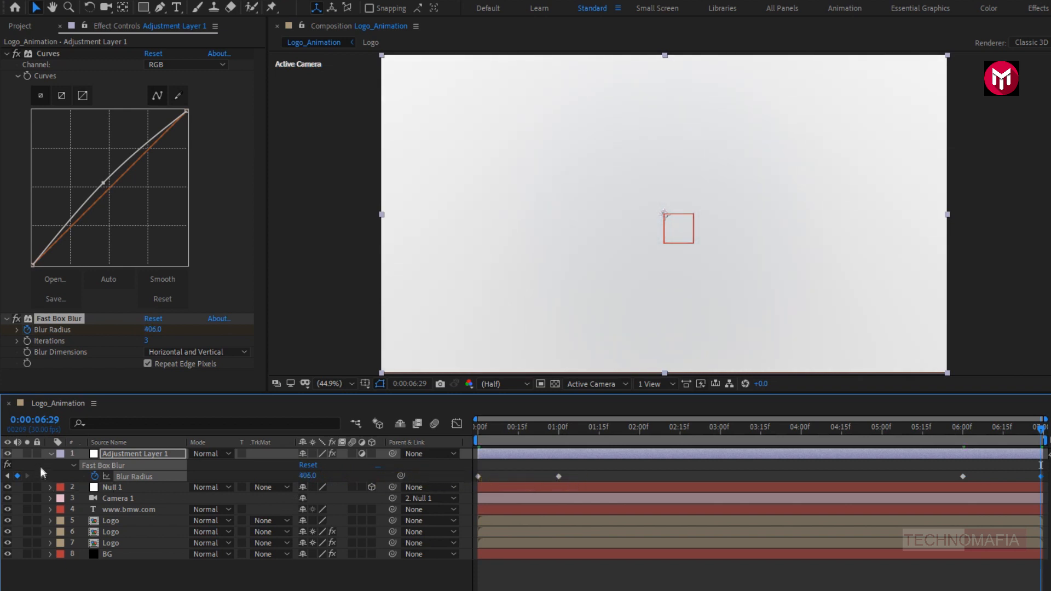
left_click(51, 453)
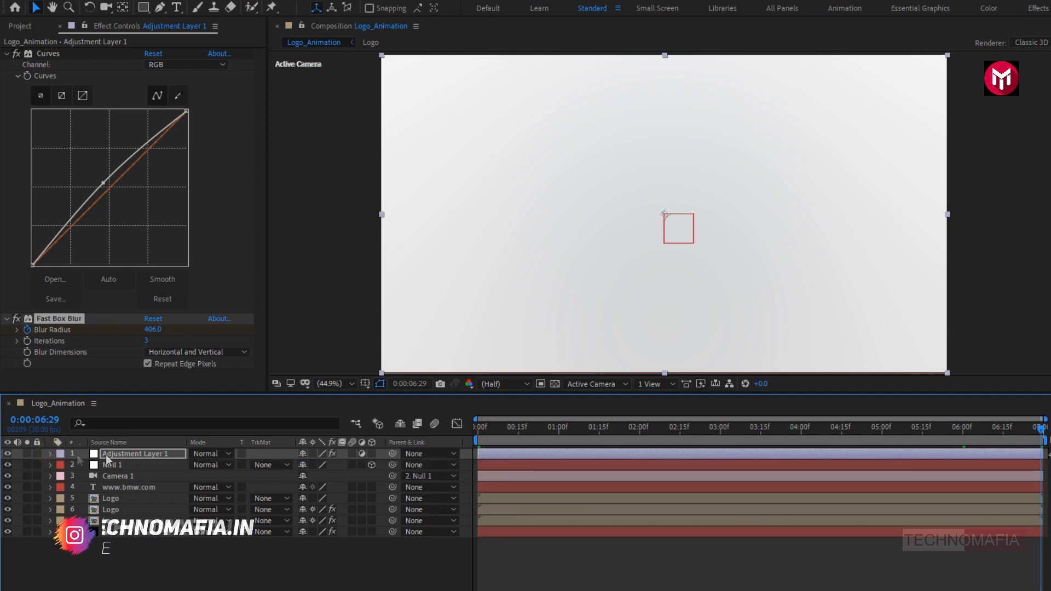
- Preview the logo animation from the start of the composition
left_click(476, 425)
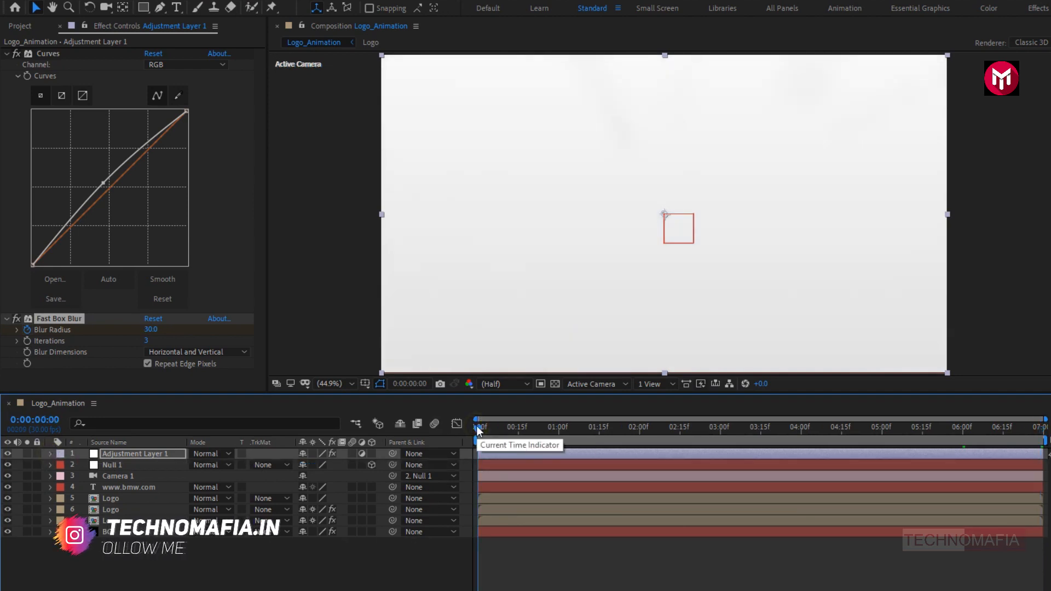
key("space")
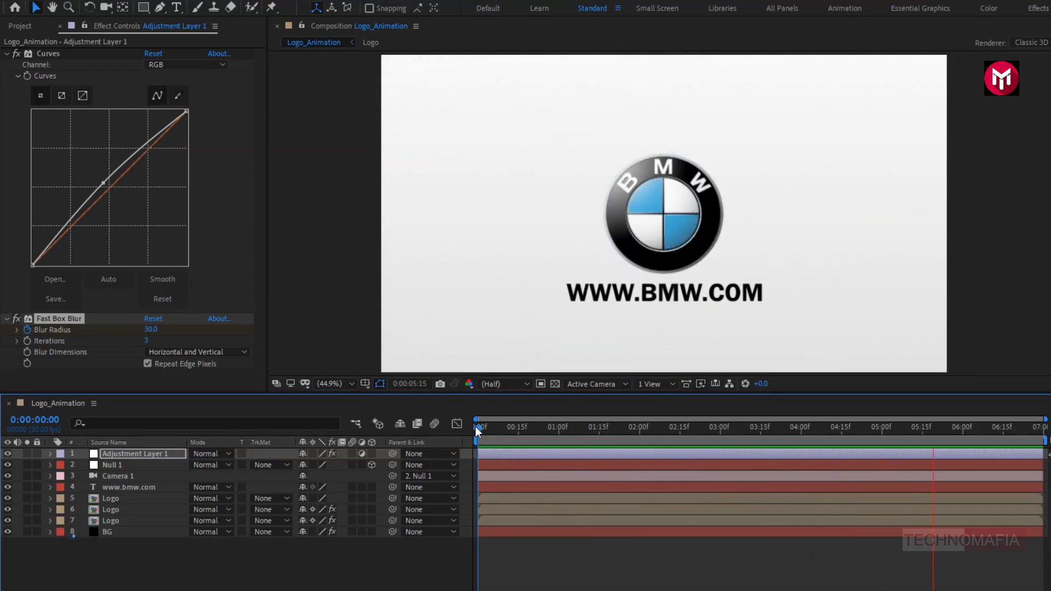
key("space")
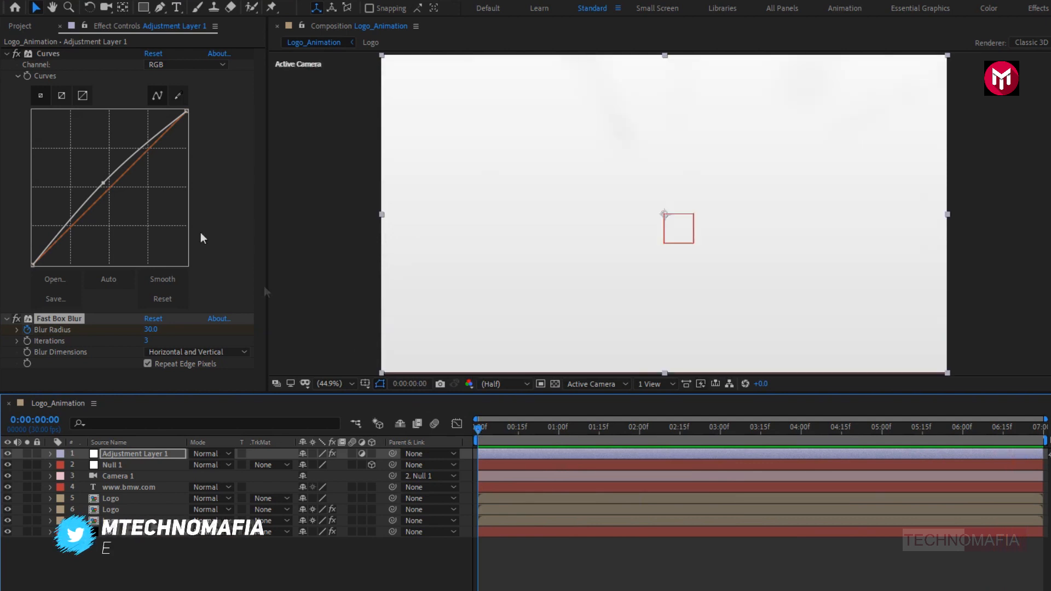
- Add Flare_01.png to the Logo_Animation composition directly below Adjustment Layer 1
left_click(38, 25)
left_click_drag(51, 154, 146, 459)
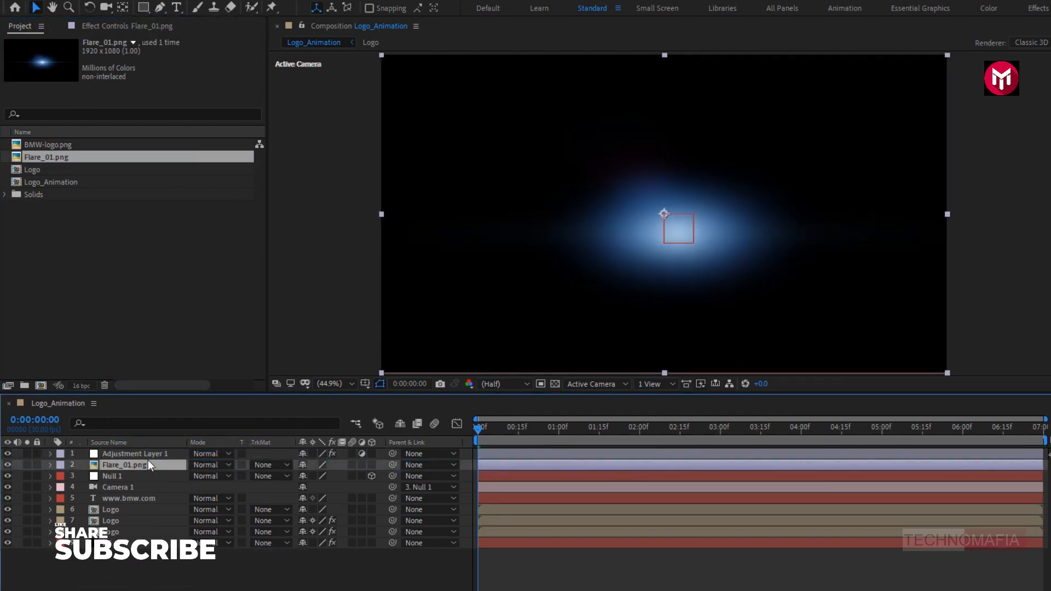
- Set the Flare_01.png layer's blending mode to Add and its position to 925, 479, centring the flare on the logo
left_click(200, 465)
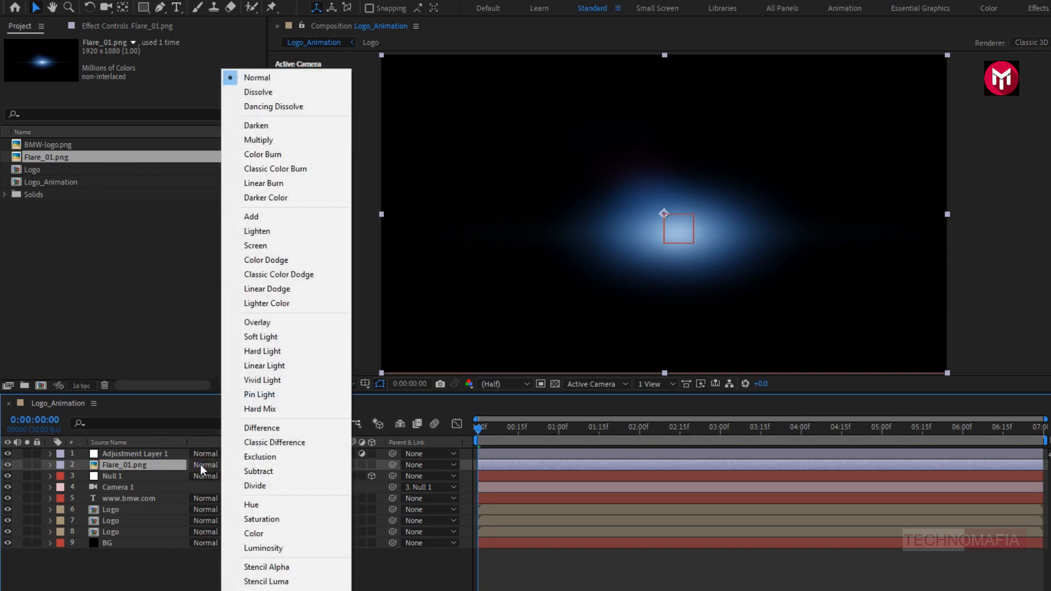
left_click(232, 216)
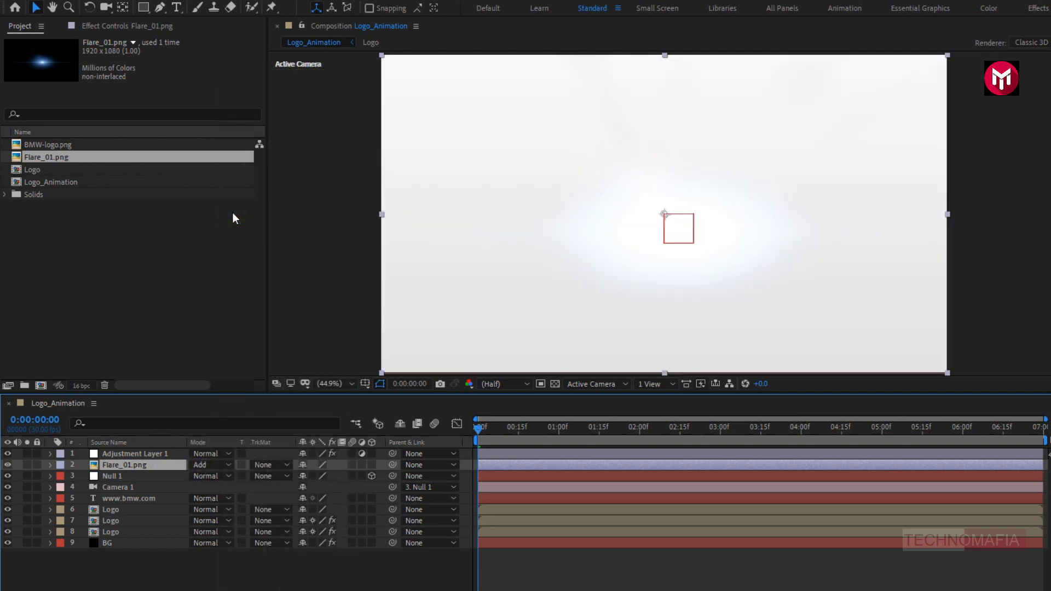
left_click(696, 429)
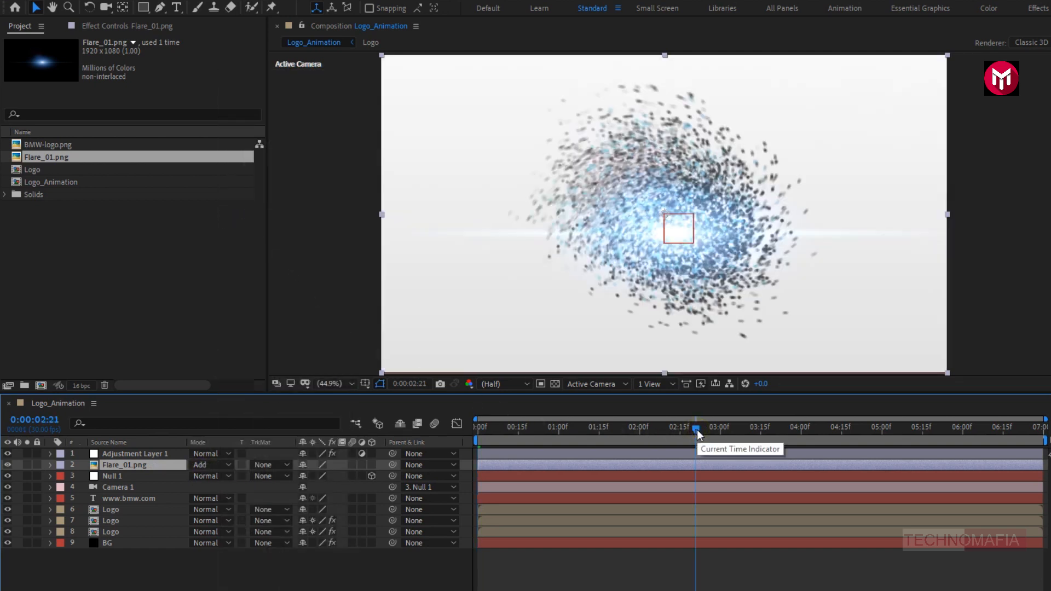
left_click(811, 429)
key("p")
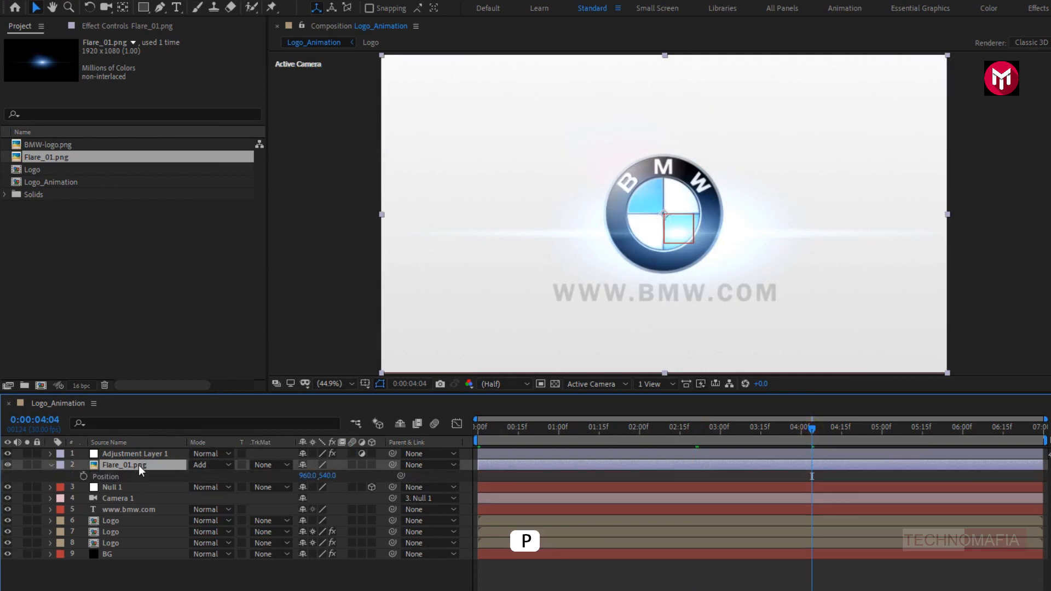
left_click_drag(323, 480, 285, 480)
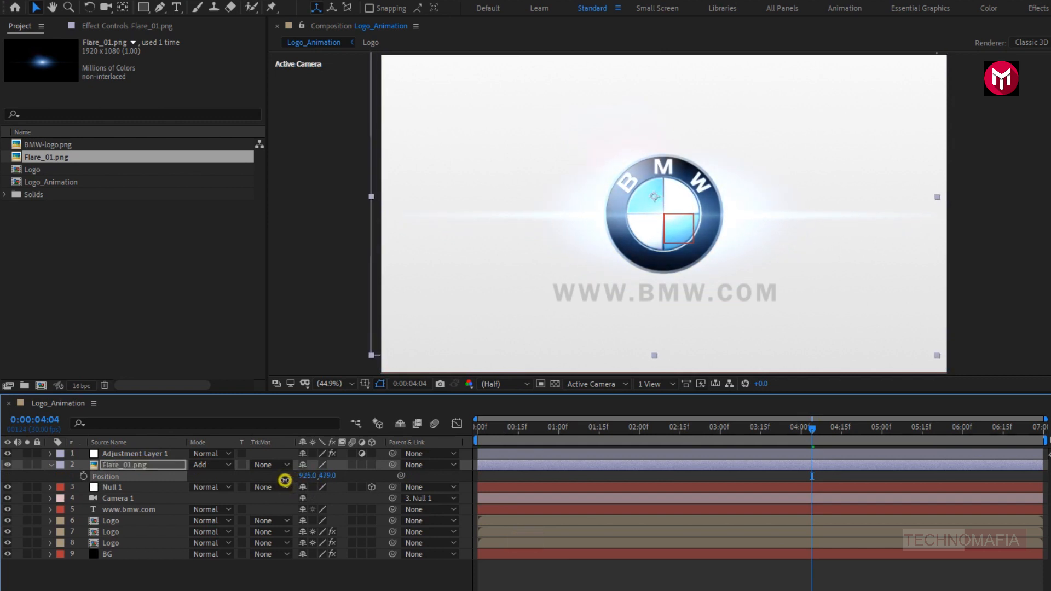
- Keyframe the Flare_01.png layer's opacity at 25% at 0:00:03:00
key("t")
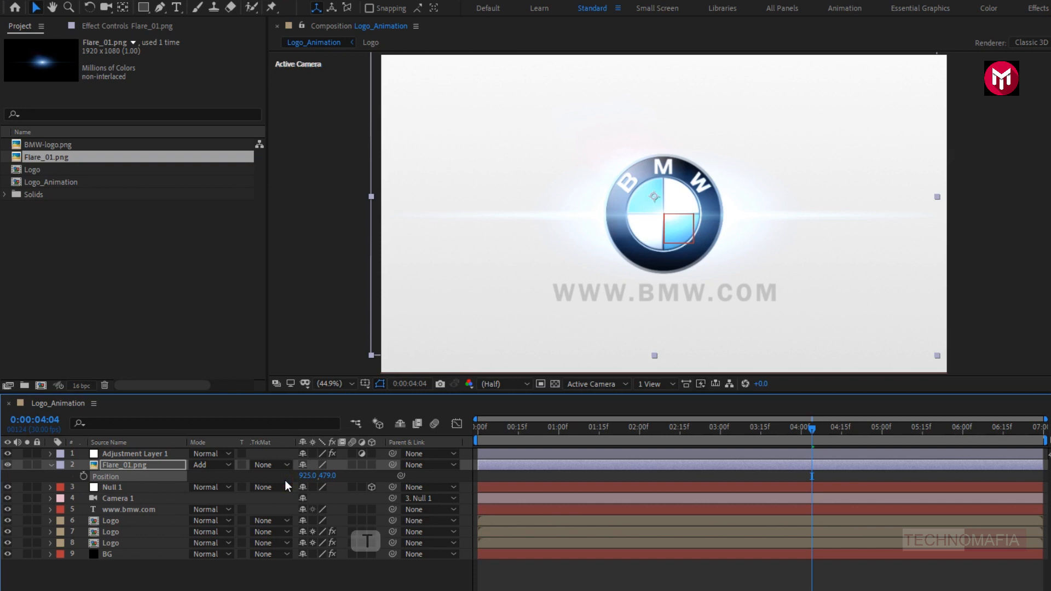
left_click(121, 470)
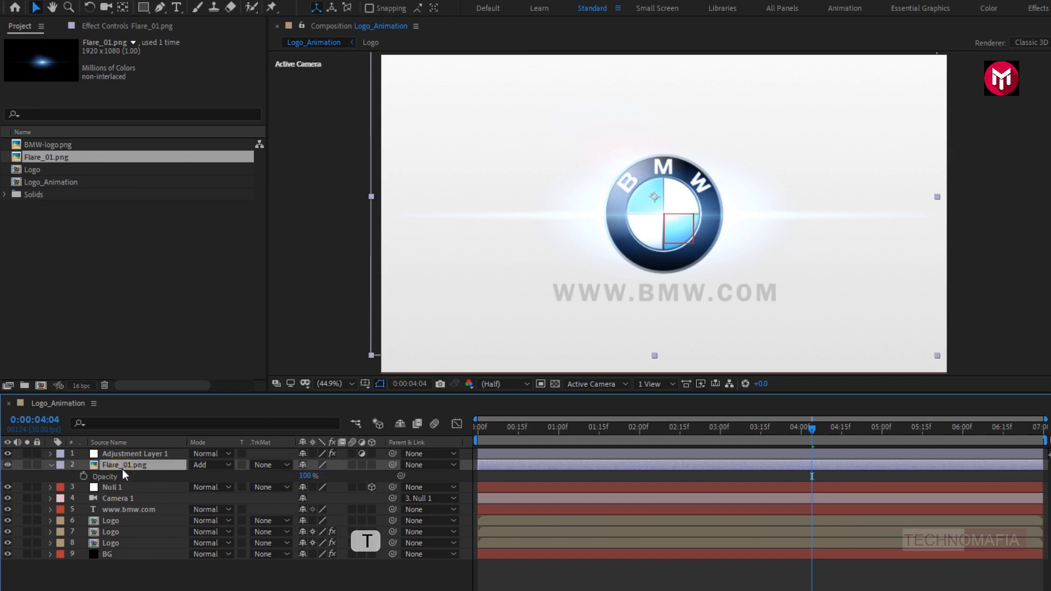
left_click(719, 431)
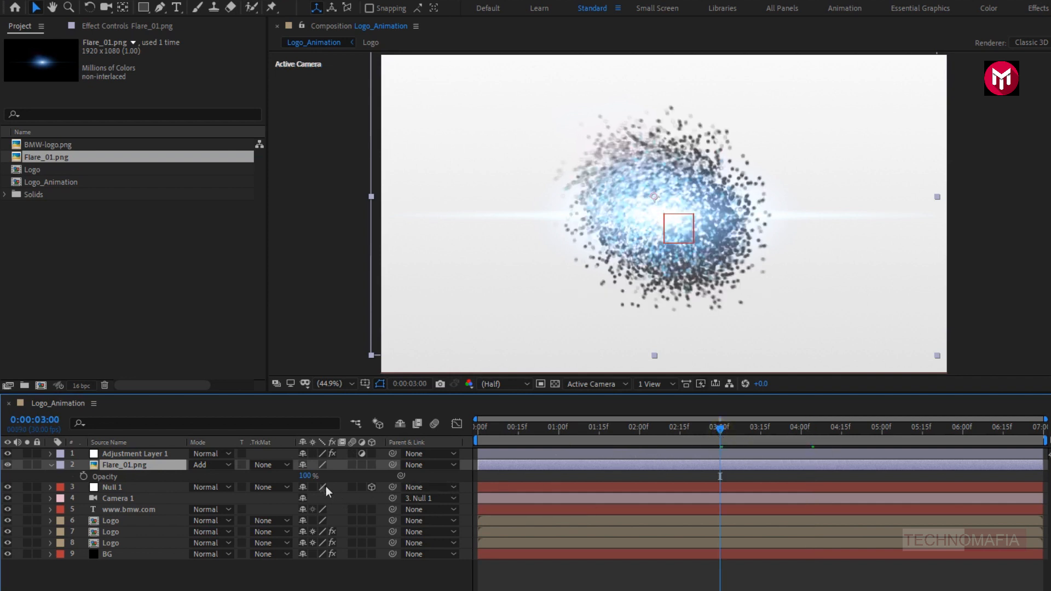
left_click(305, 476)
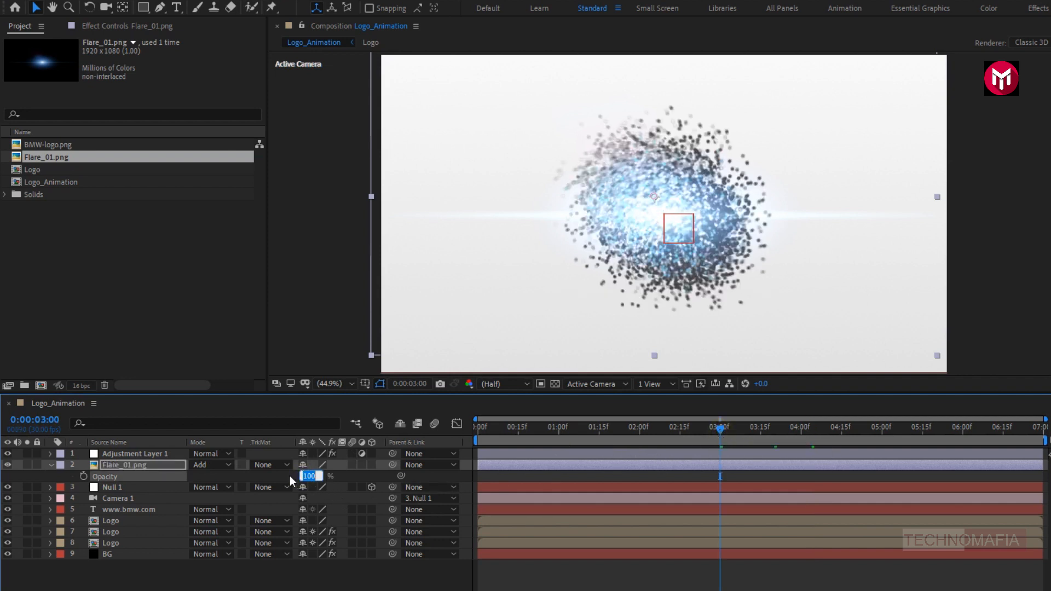
type("25")
key("Return")
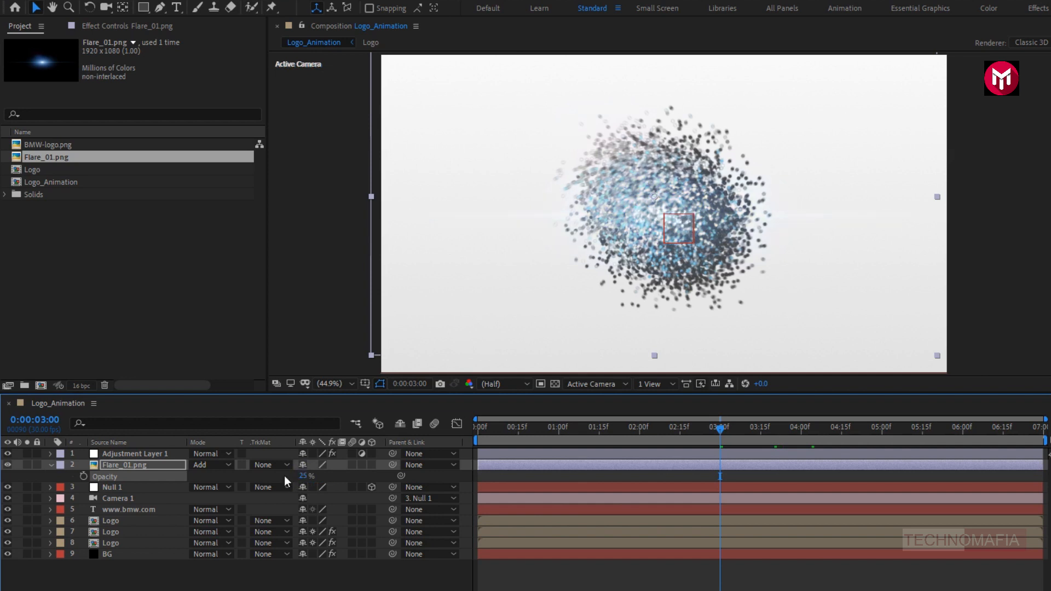
left_click(84, 476)
- Add 100% opacity keyframes to the Flare_01.png layer at 0:00:03:20 and 0:00:04:10
left_click(778, 428)
left_click_drag(777, 429, 775, 430)
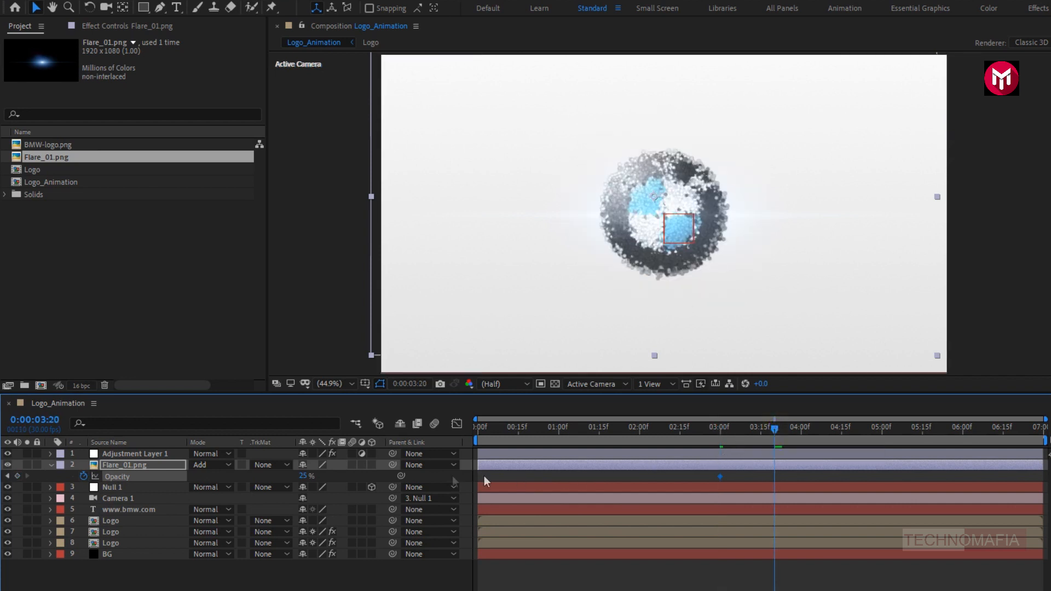
type("100")
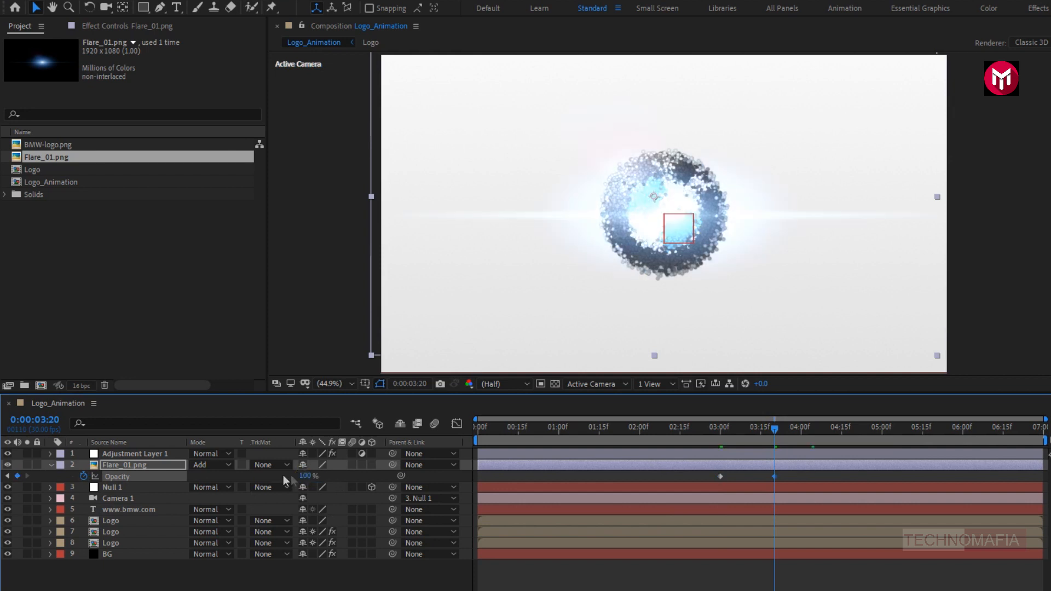
left_click_drag(820, 428, 829, 432)
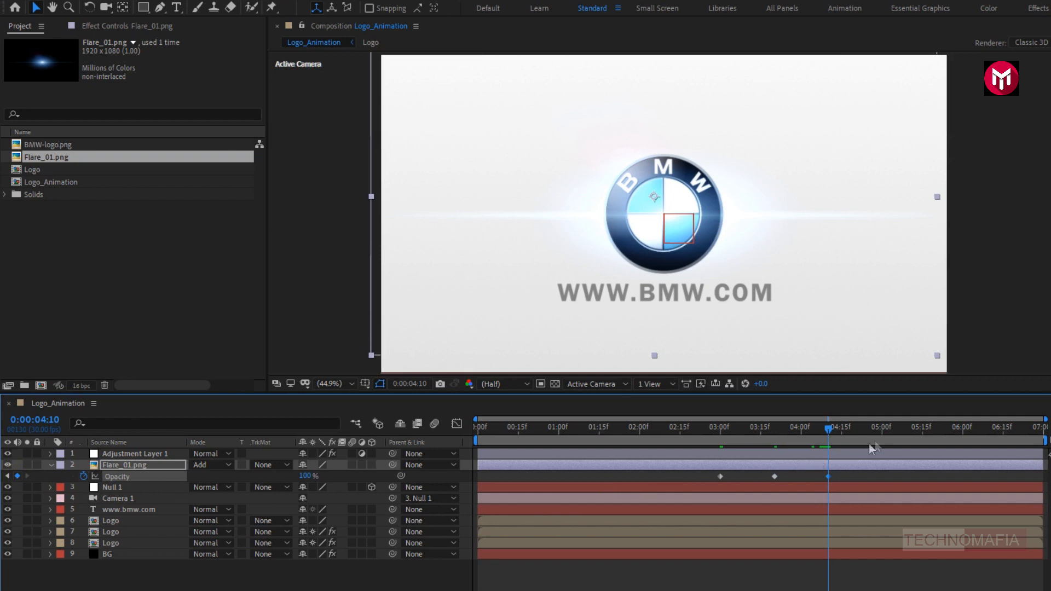
- Add a 50% opacity keyframe to the Flare_01.png layer at 0:00:05:00
left_click(883, 431)
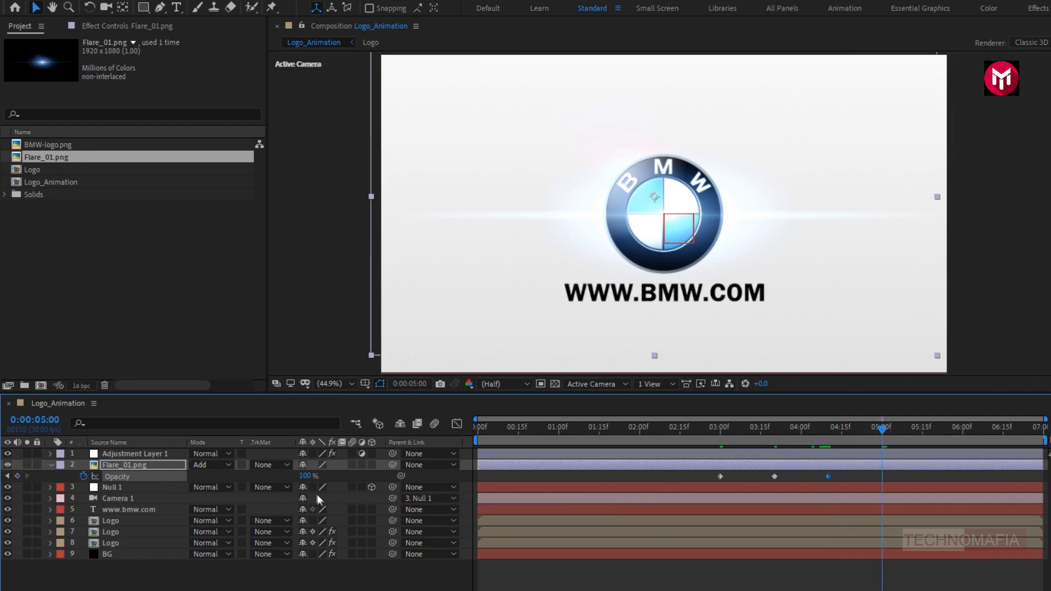
left_click(306, 476)
type("50")
key("Return")
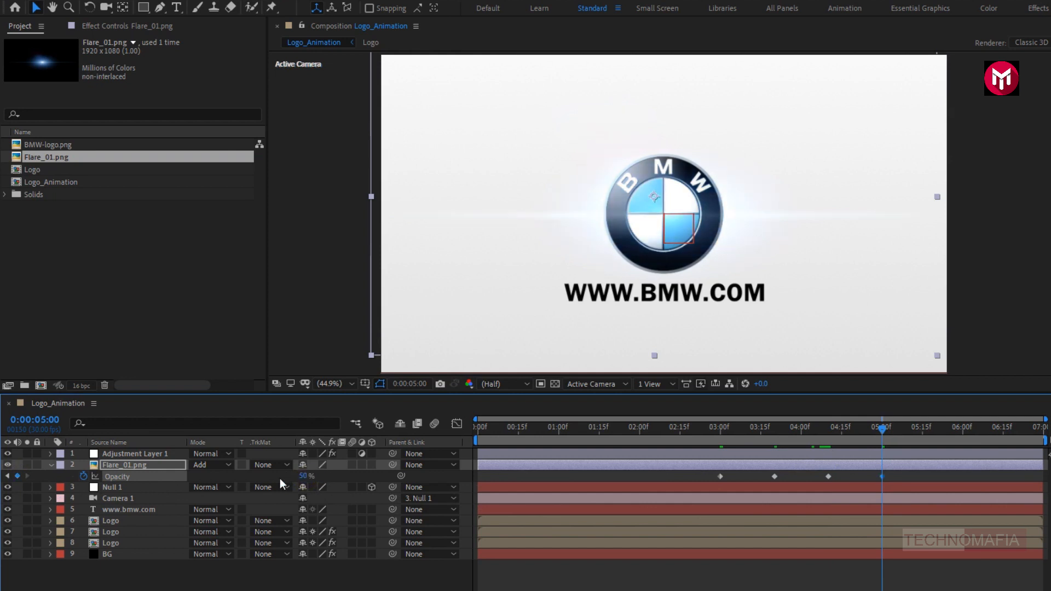
- Collapse the Flare_01.png layer's properties and preview the composition with the flare from 0:00:00:00
left_click(51, 464)
left_click(476, 430)
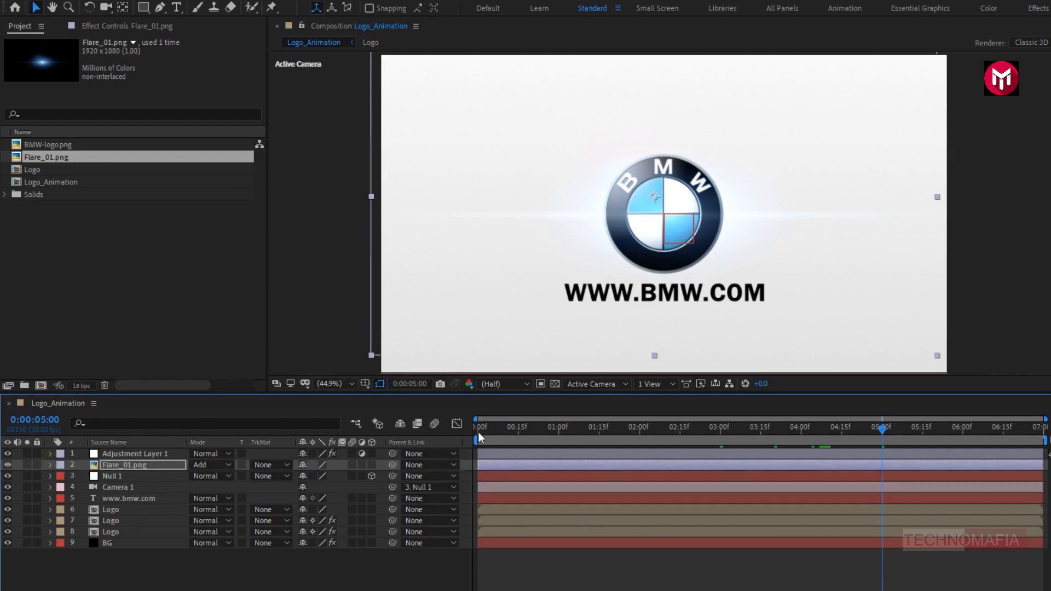
key("space")
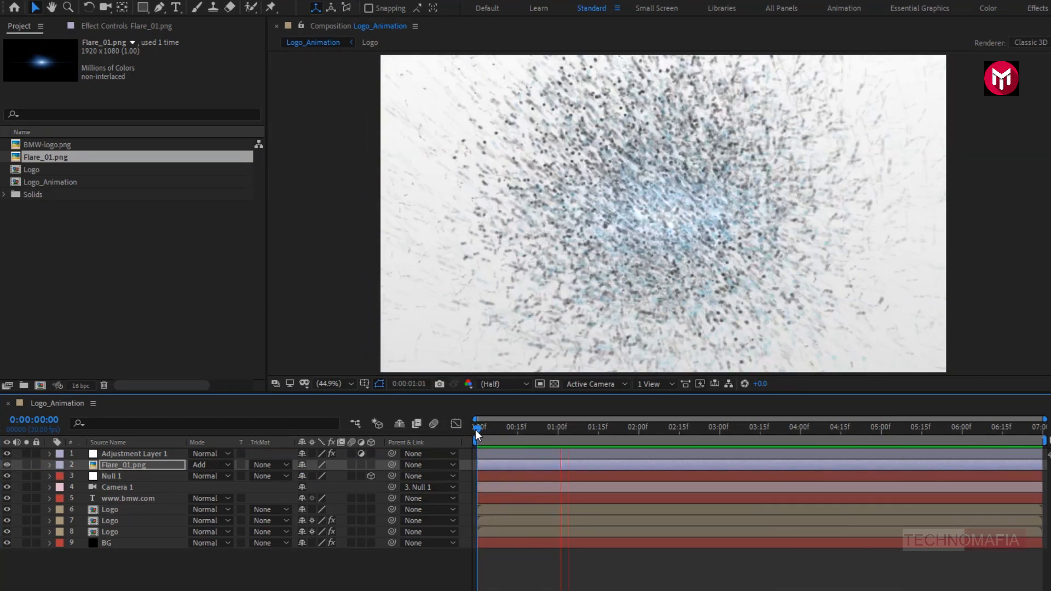